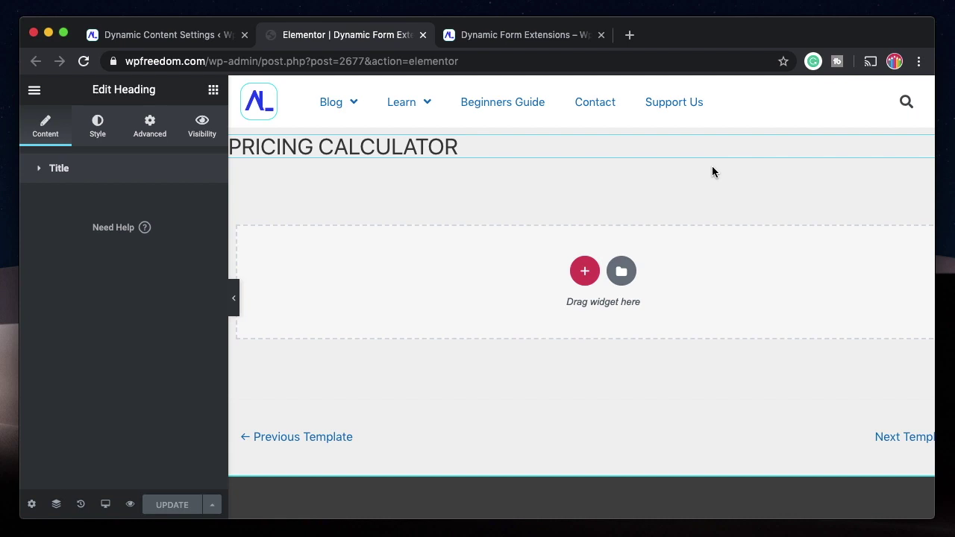
Search the widgets for 'form' and drop a Form widget below the PRICING CALCULATOR heading
left_click(214, 90)
left_click(138, 152)
type("form")
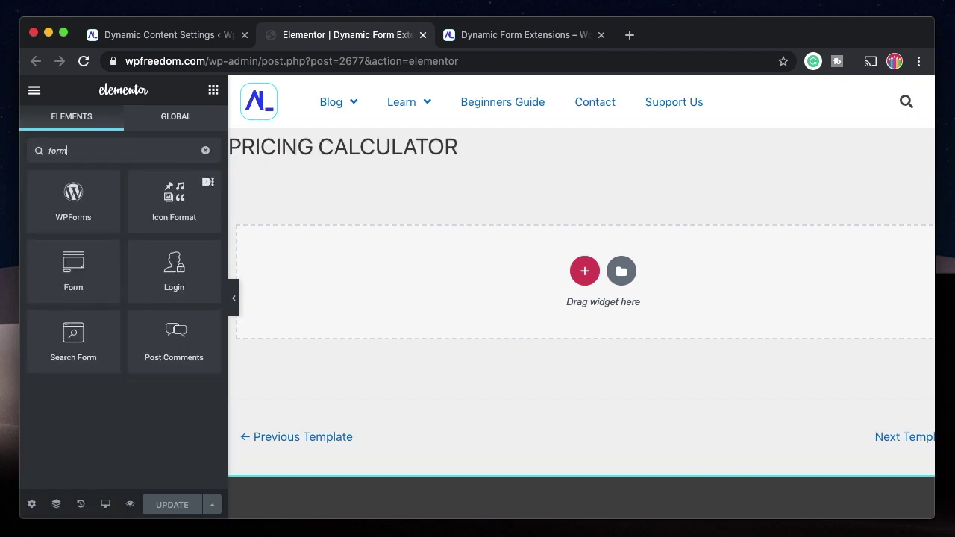
left_click_drag(74, 280, 558, 145)
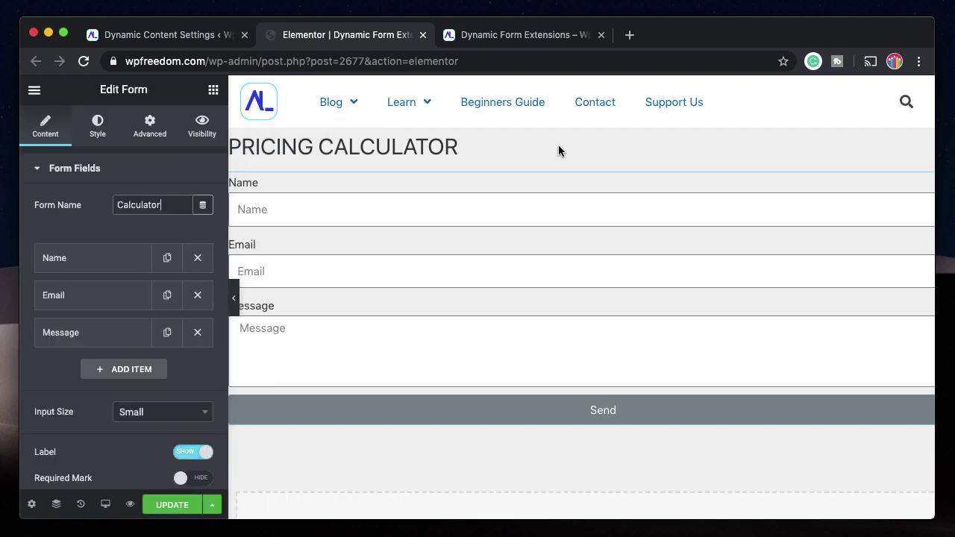
Check the Name field's ID and shortcode, then make the Name field required
left_click(118, 258)
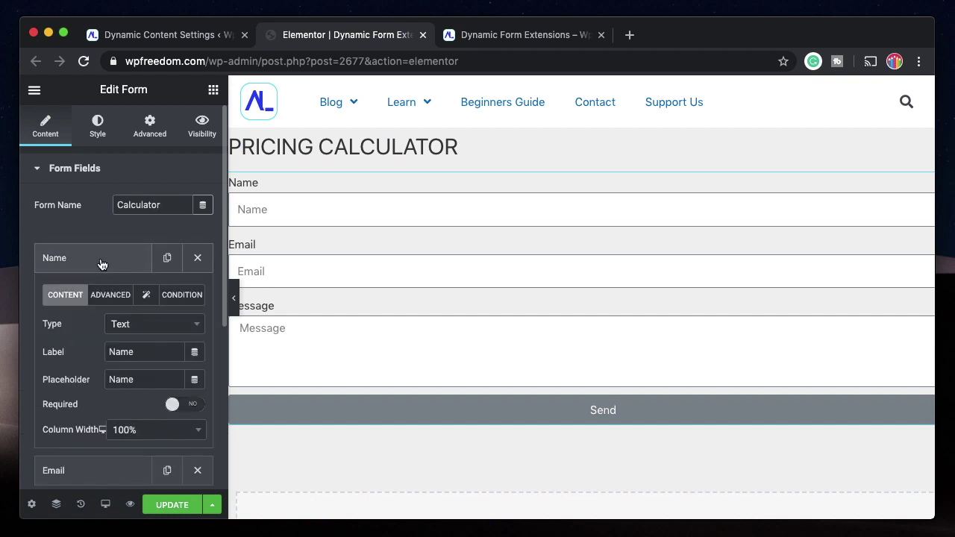
left_click(102, 264)
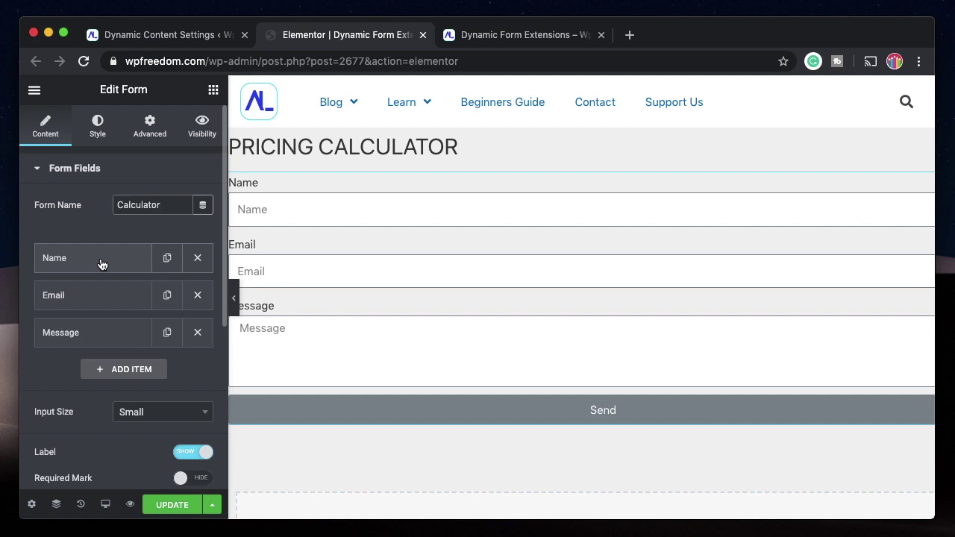
scroll(103, 264, "down", 1)
left_click(100, 209)
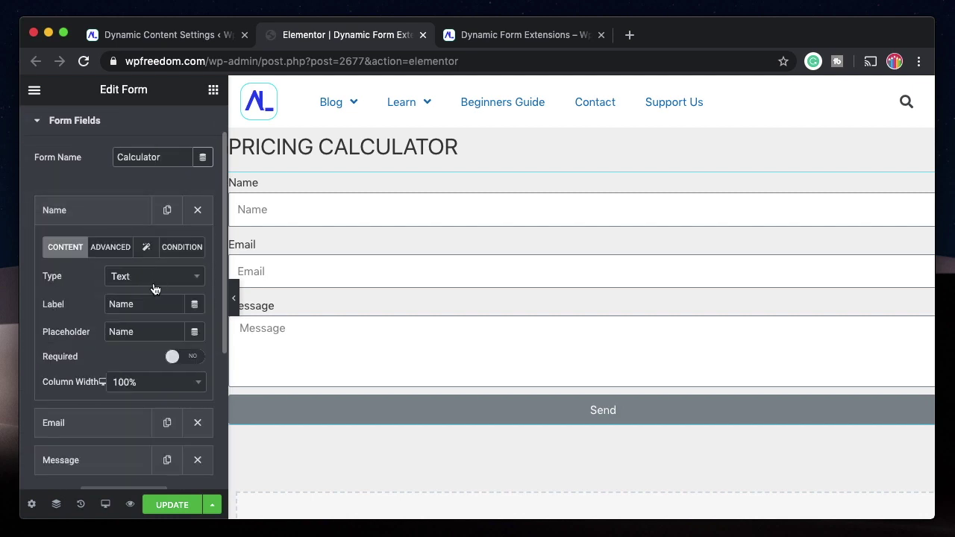
left_click(110, 251)
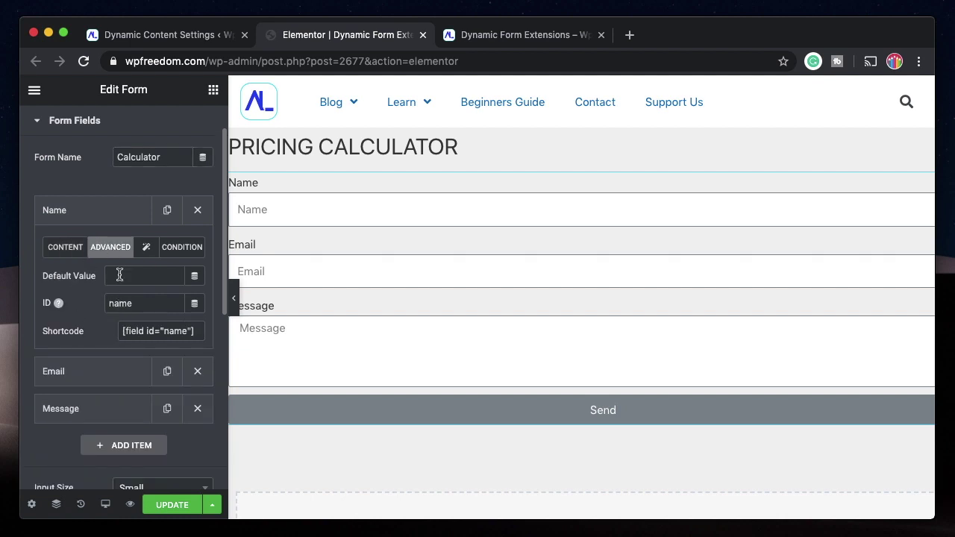
left_click(68, 255)
left_click(97, 220)
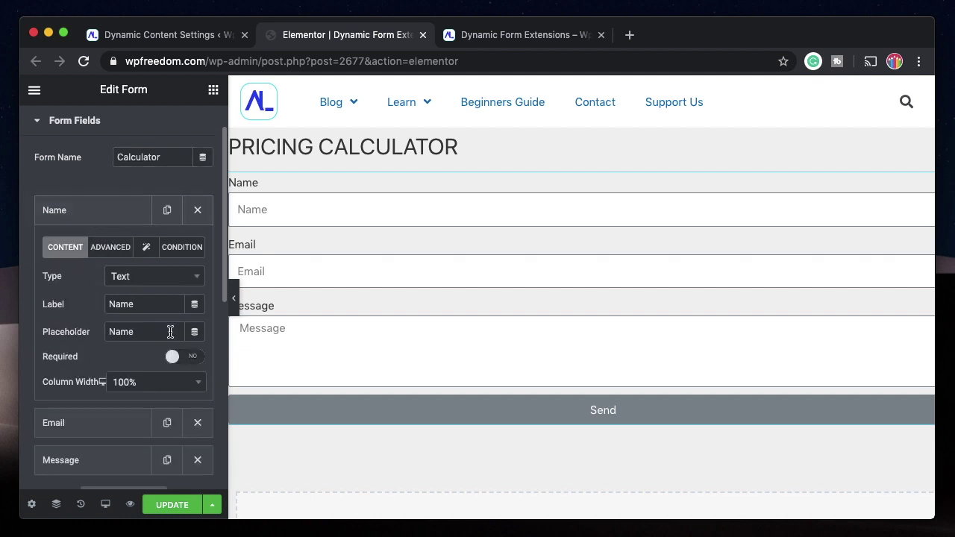
left_click(187, 358)
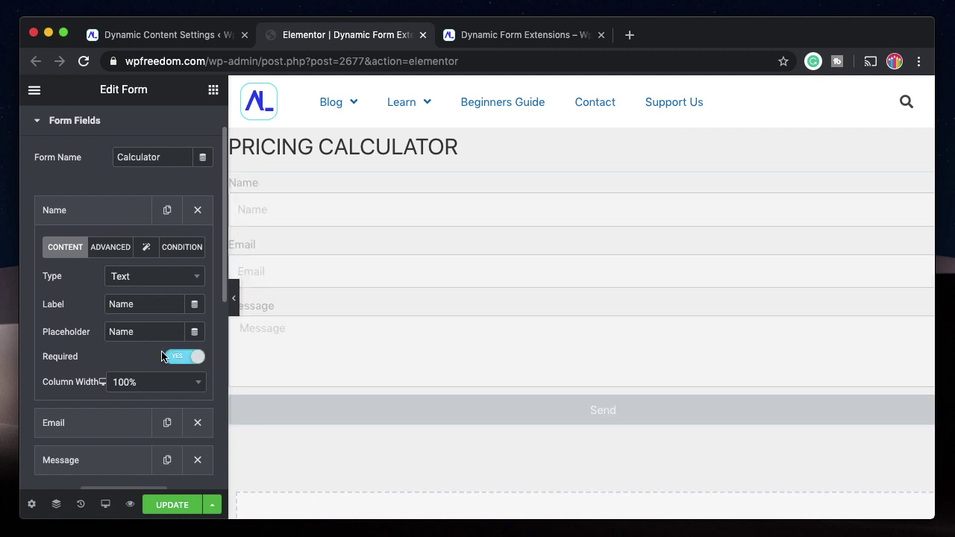
left_click(96, 216)
Inspect the Email field's ID and shortcode
scroll(85, 260, "down", 2)
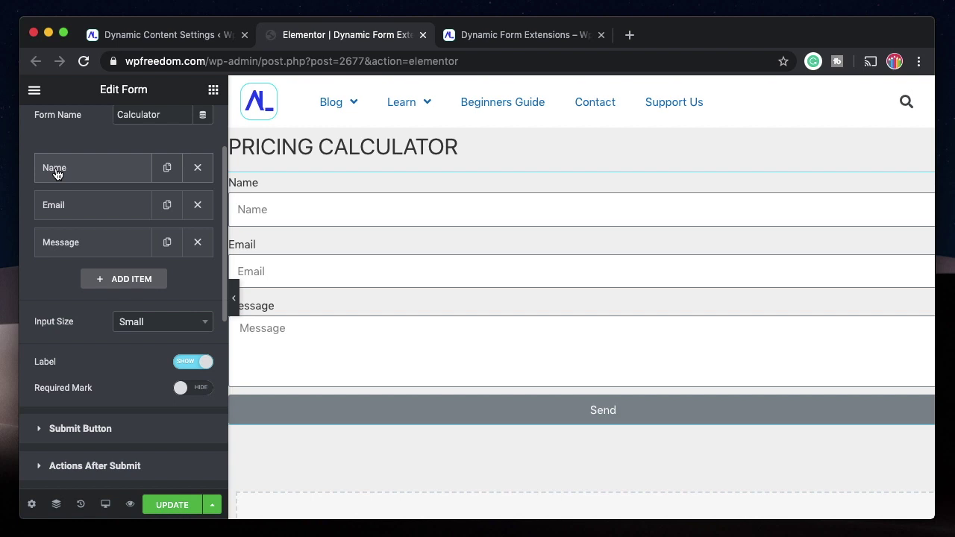
left_click(88, 212)
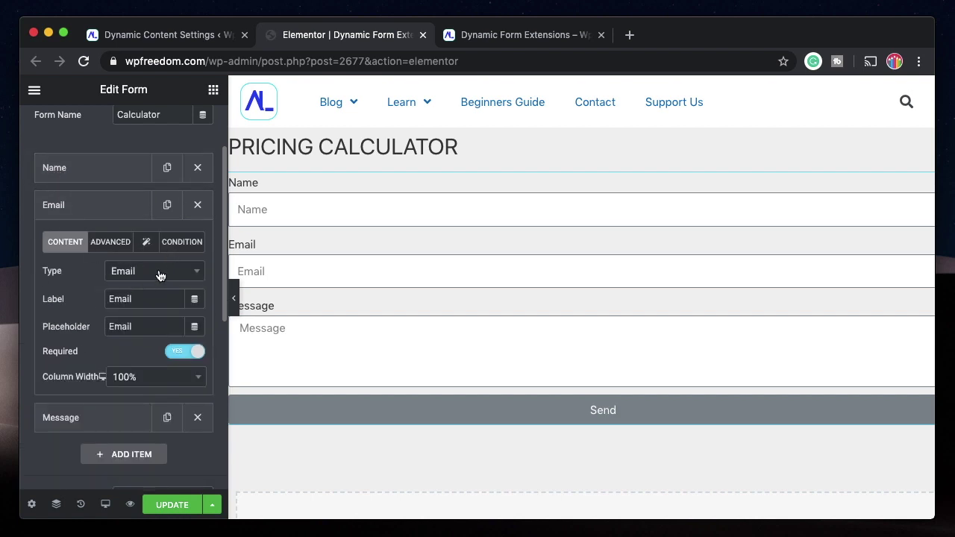
left_click(120, 246)
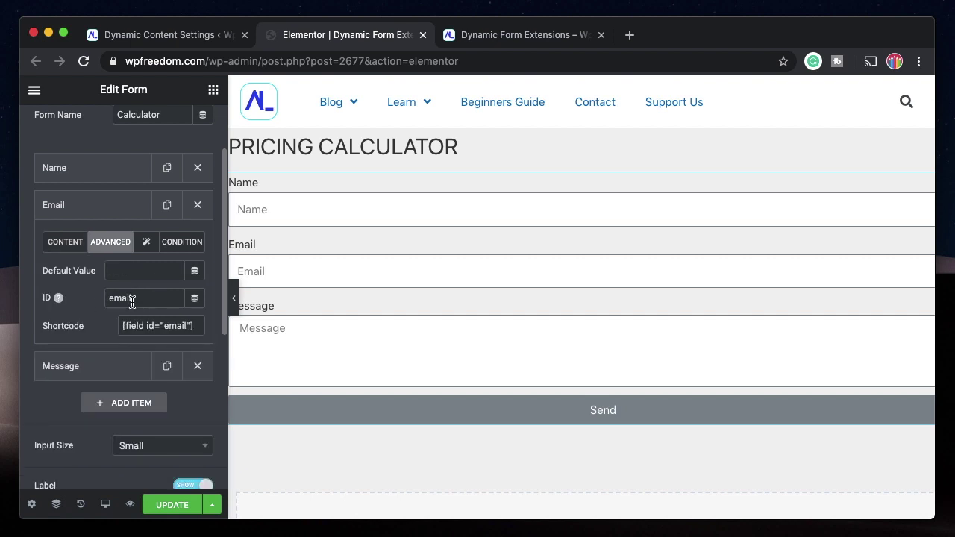
left_click(73, 242)
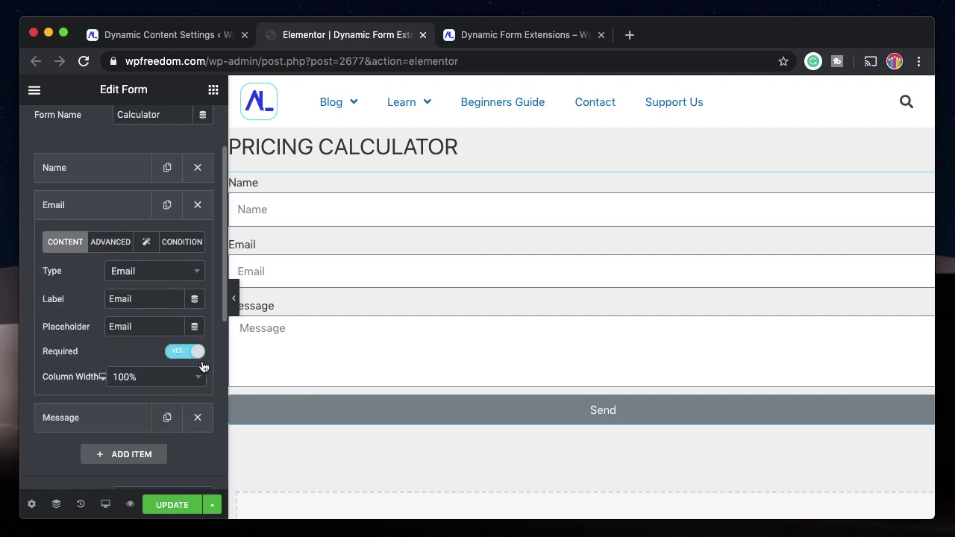
left_click(79, 214)
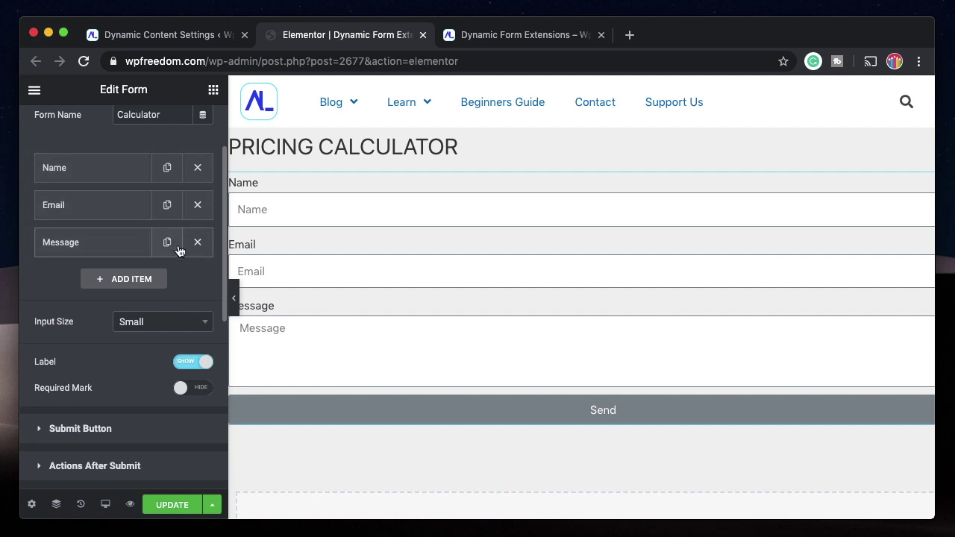
Change the Message field to a Number type labelled 'Number Of Pages' with placeholder 'Number'
left_click(104, 251)
left_click(147, 311)
type("number")
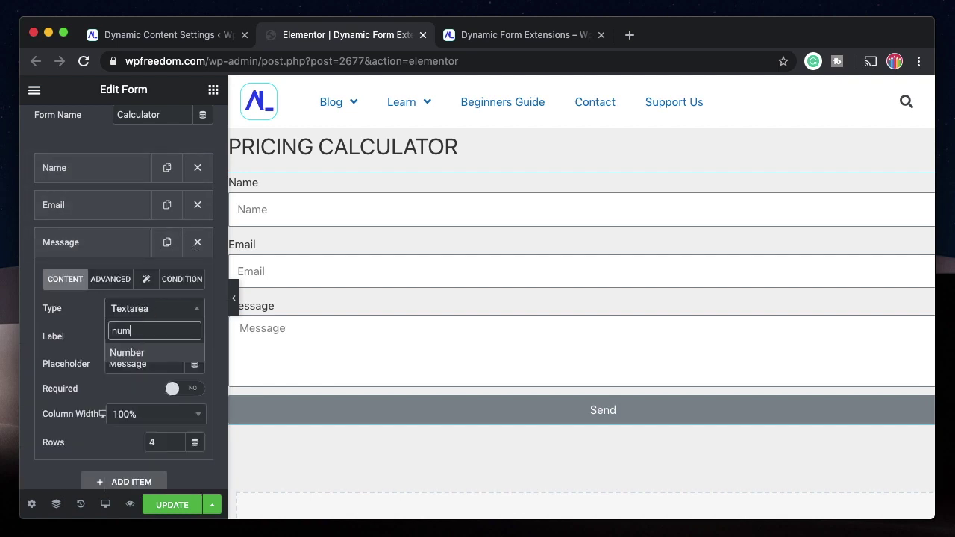
left_click(146, 351)
double_click(145, 338)
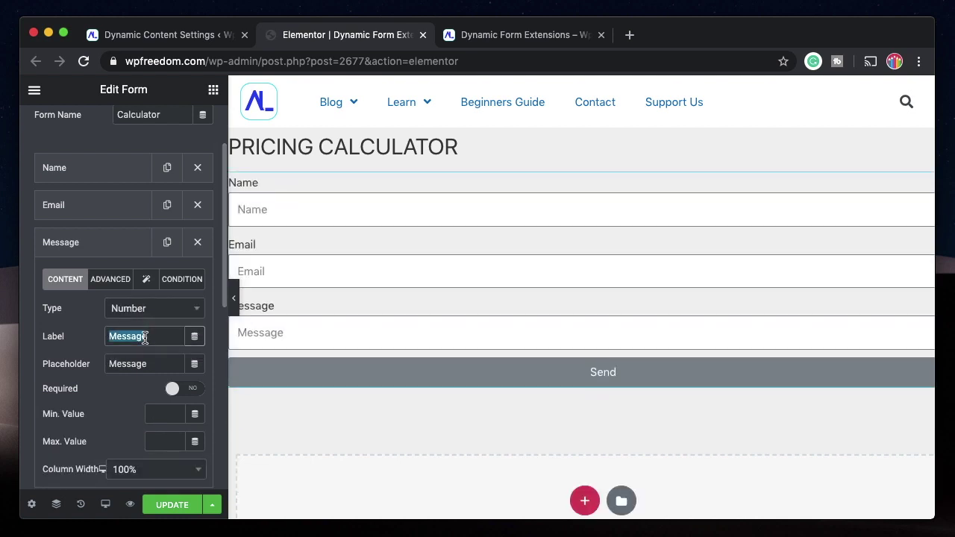
type("Number")
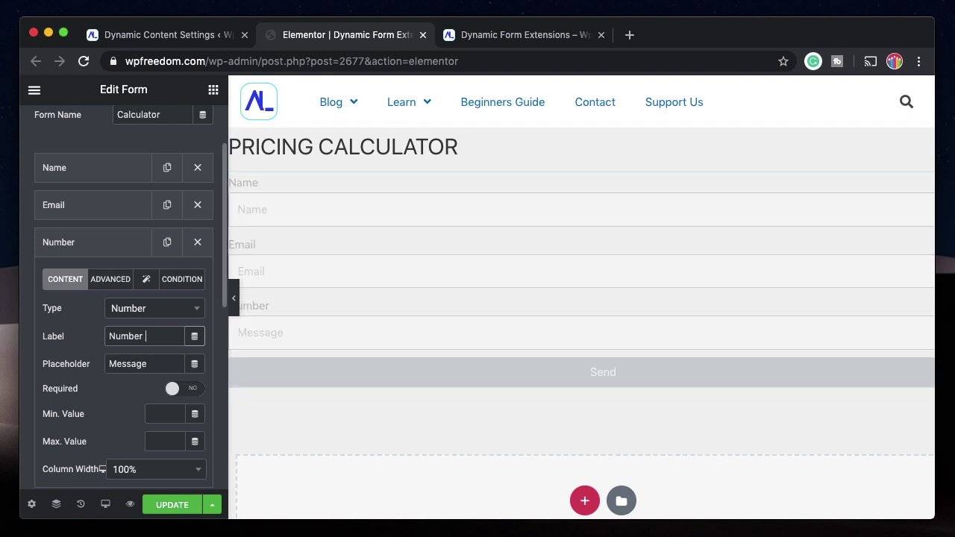
type(" Of Pages")
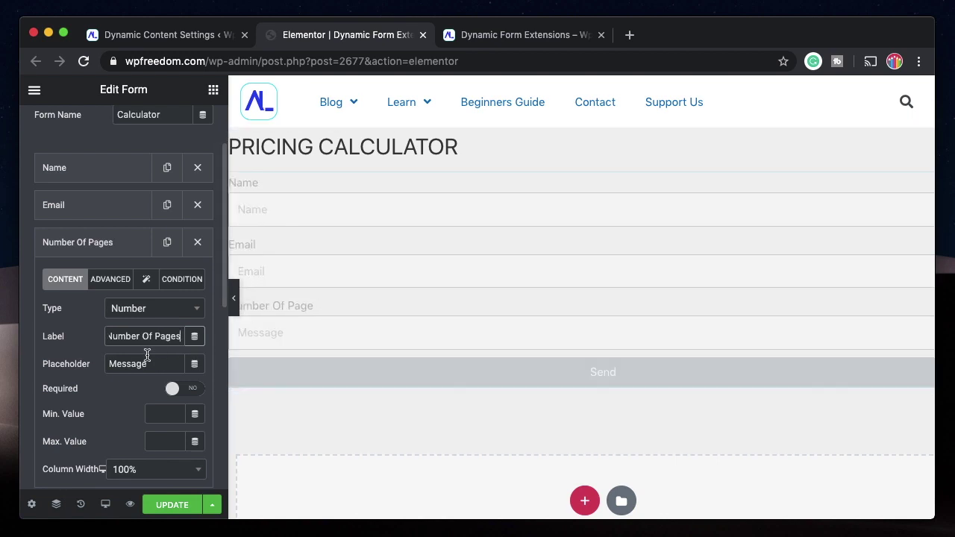
double_click(142, 363)
type("Number")
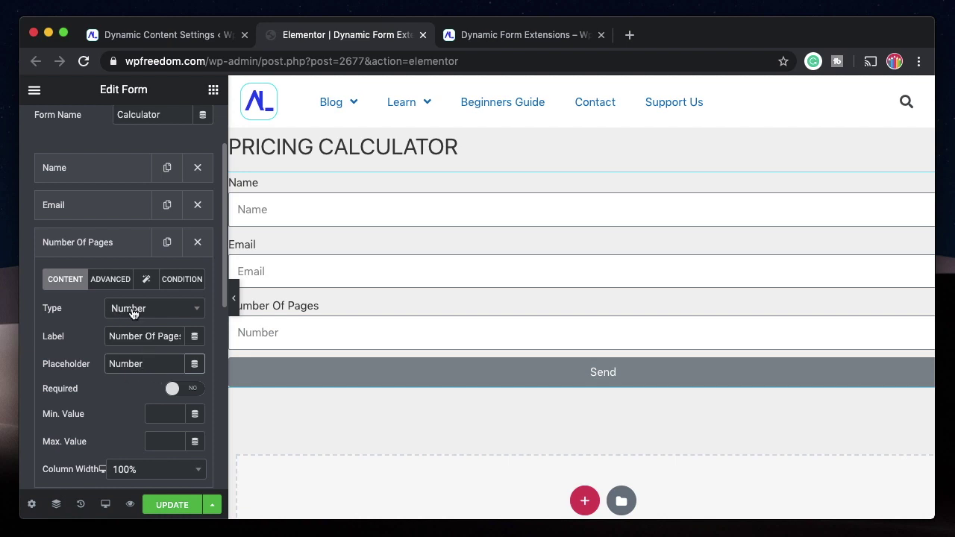
Set the field's ID to 'number' and mark it required
left_click(111, 279)
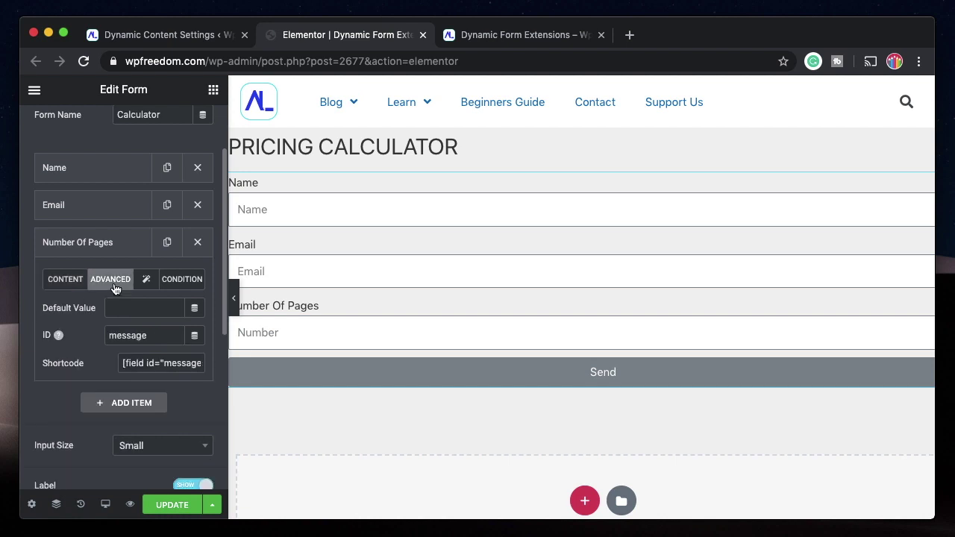
double_click(125, 336)
type("number")
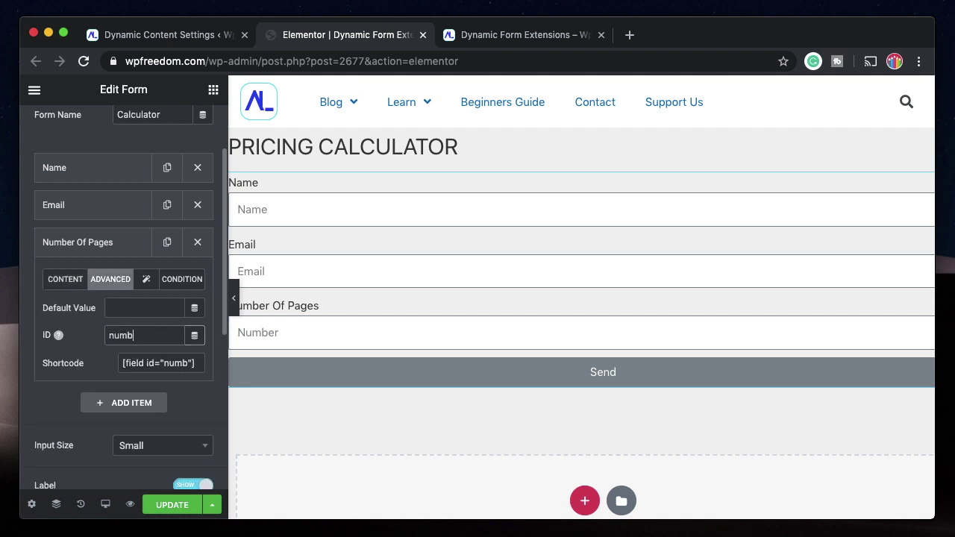
left_click(67, 281)
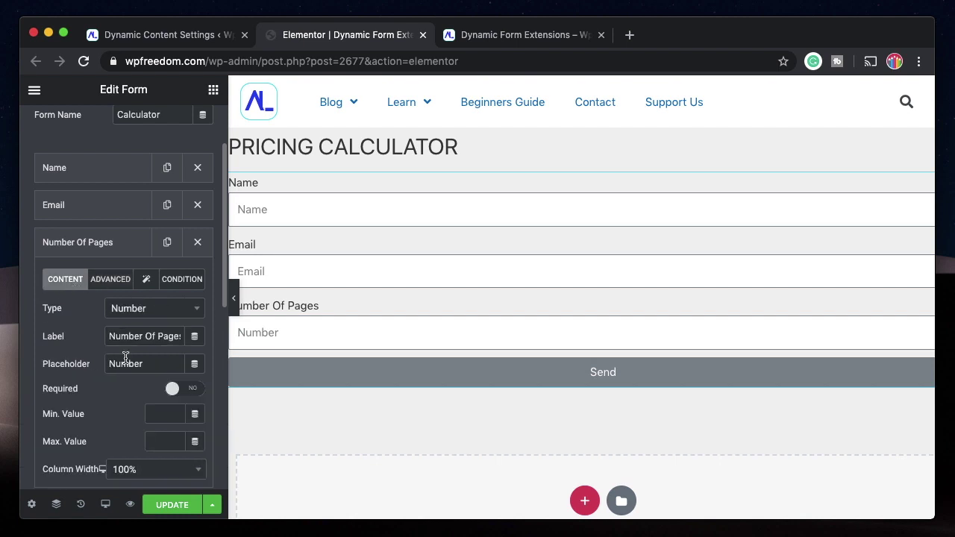
left_click(187, 389)
left_click(97, 252)
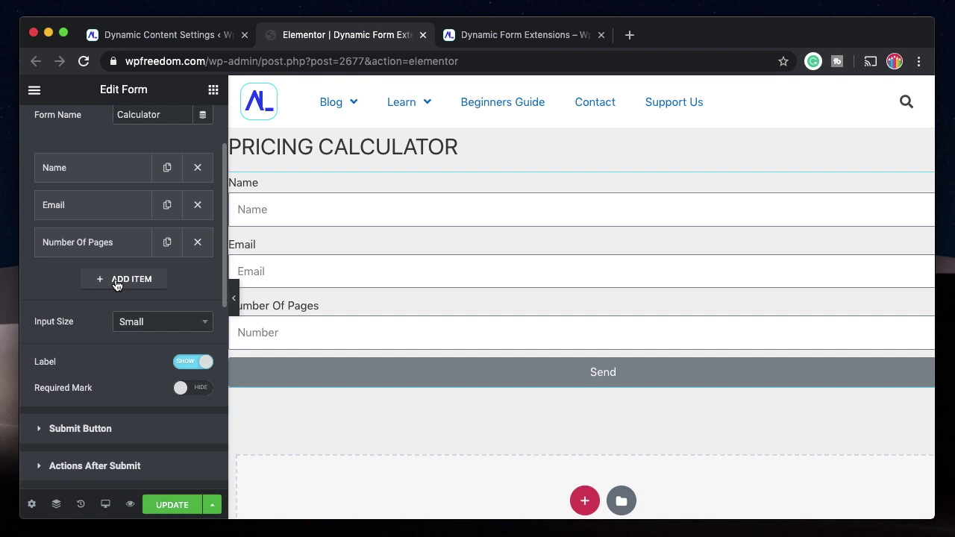
Add a new Radio field labelled 'SEO' to the form
left_click(117, 280)
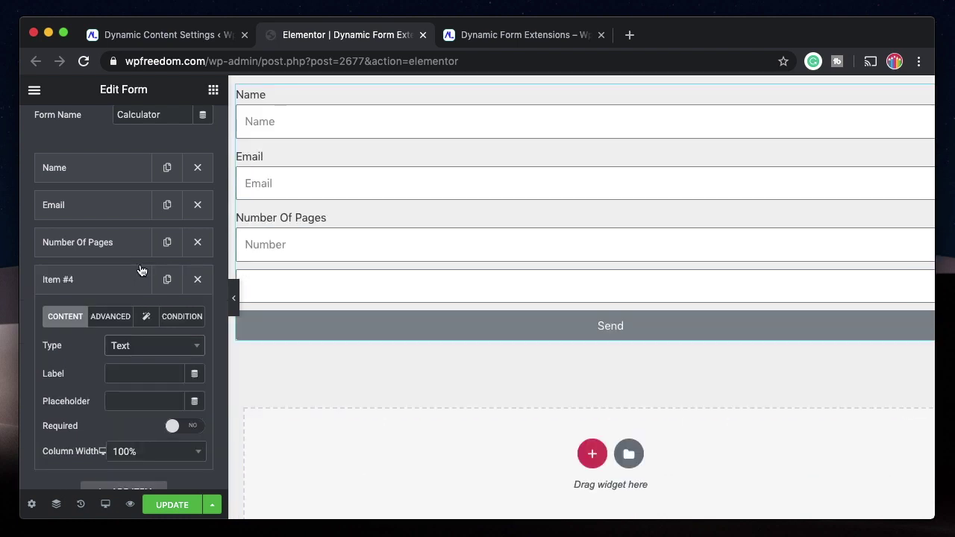
left_click(157, 354)
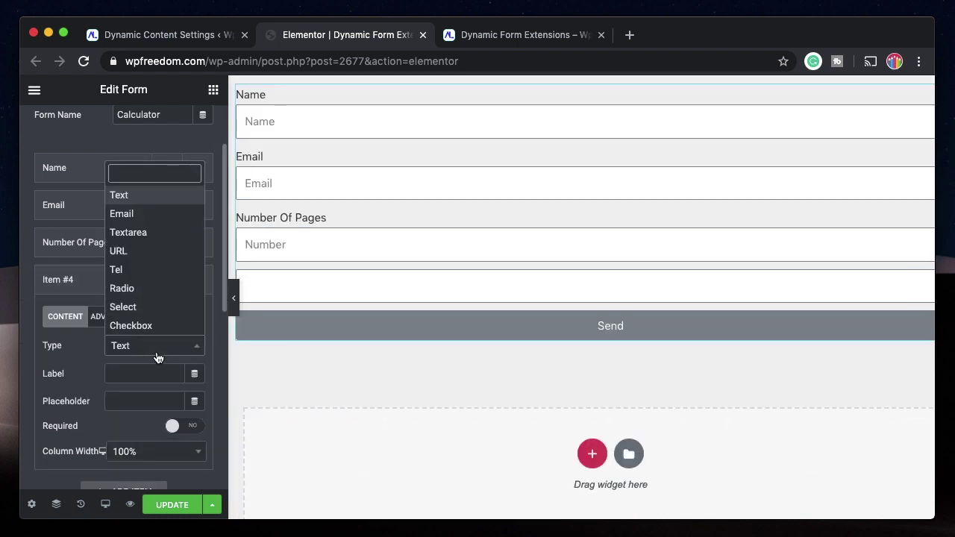
type("rad")
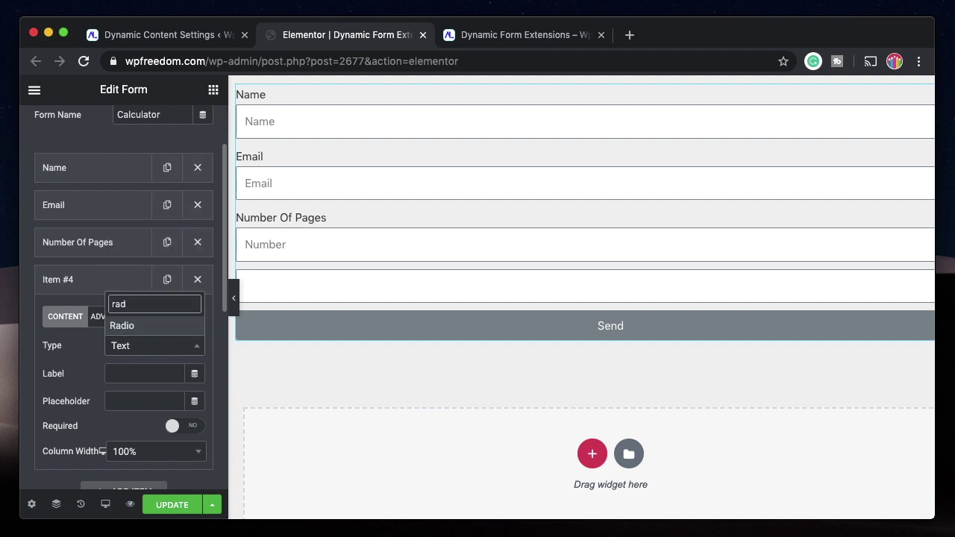
key("Return")
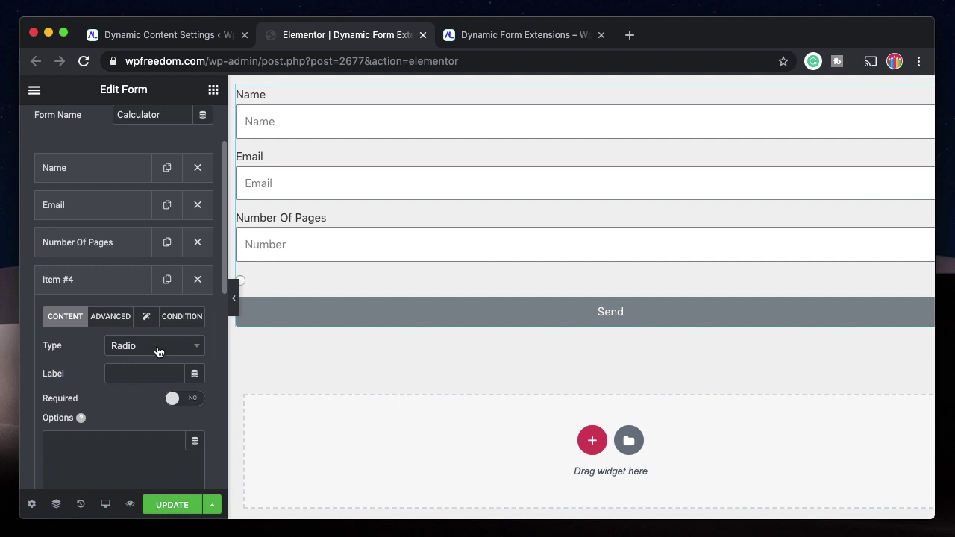
left_click(134, 376)
type("SEO")
scroll(87, 383, "down", 1)
Enter the SEO options, starting with Included|150 and a second Excluded line
left_click(87, 384)
type("Include")
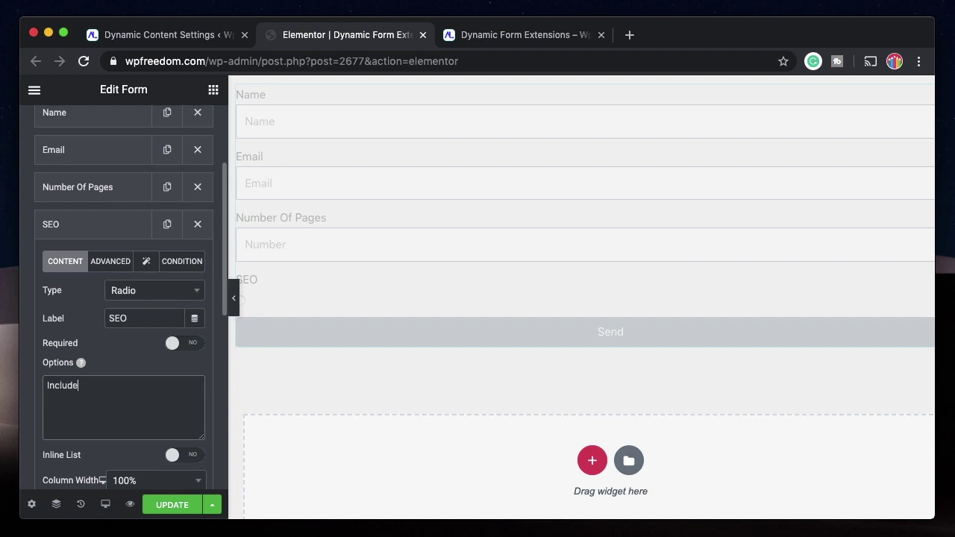
type("d")
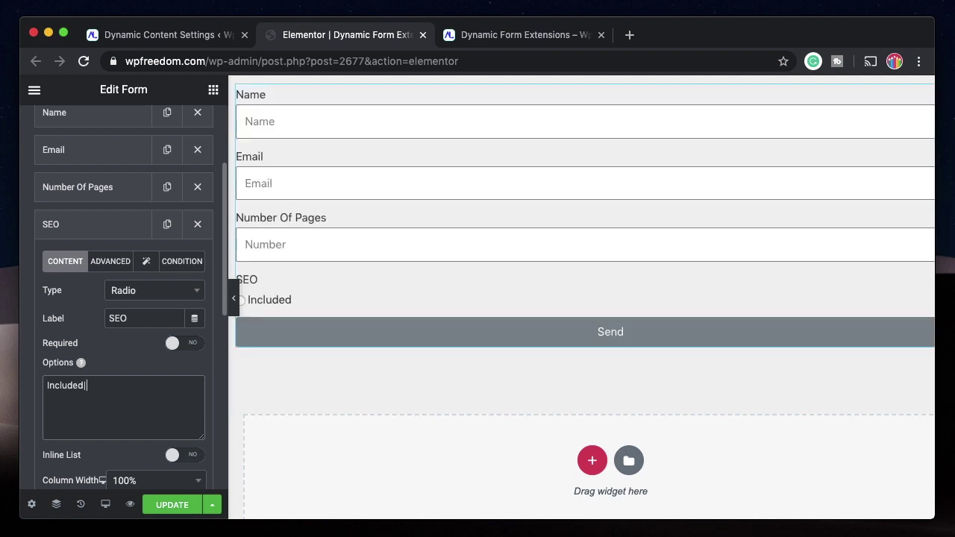
type("|")
type("50")
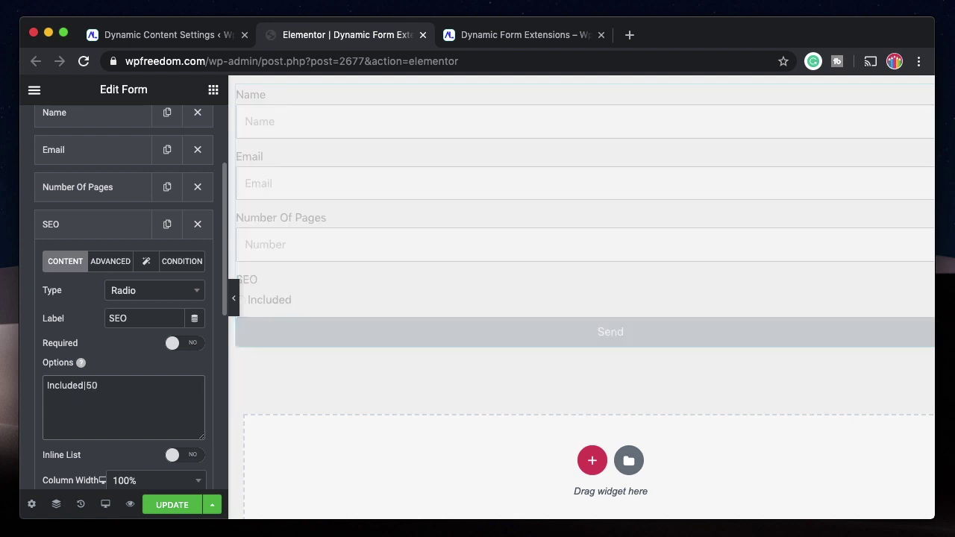
type("1")
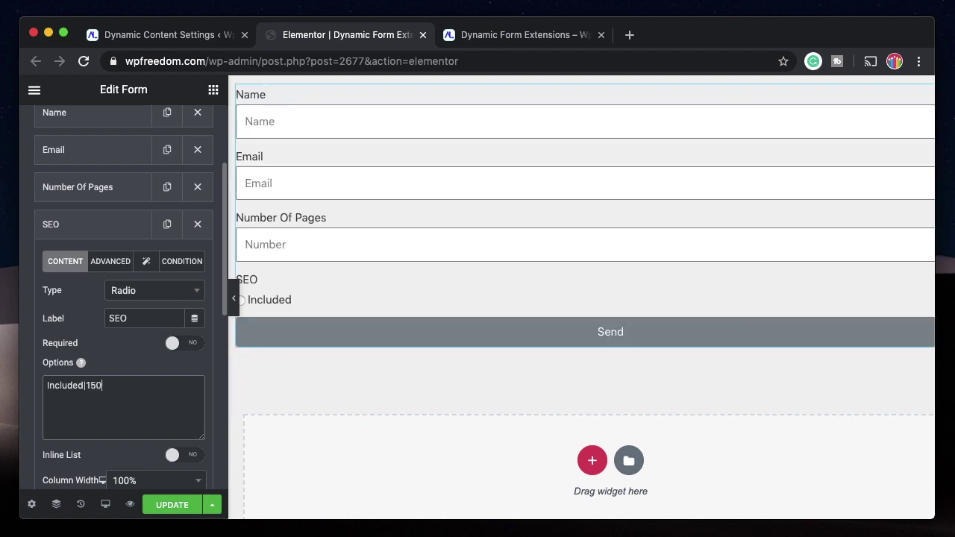
key("Return")
type("Excluded")
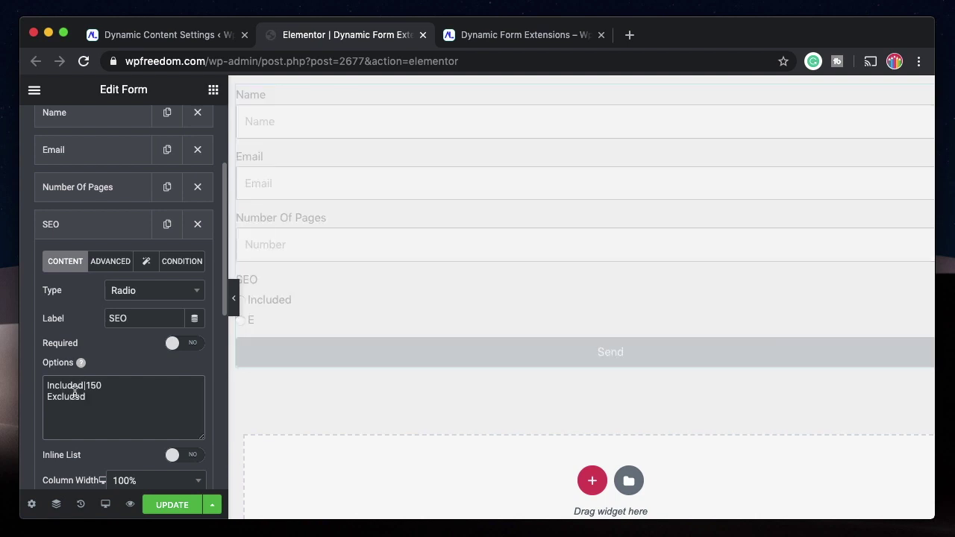
Append '|0' to Excluded so that option is priced at 0
double_click(69, 396)
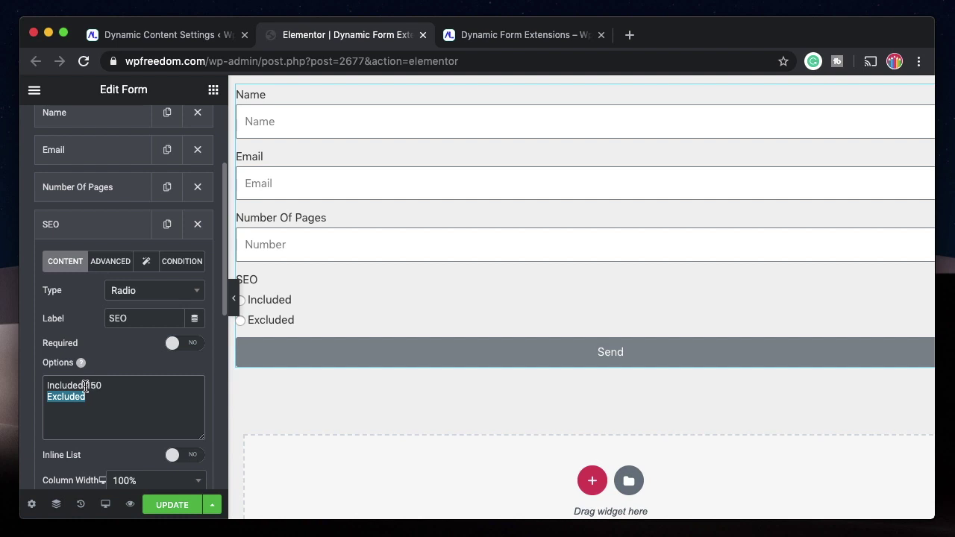
left_click(85, 386)
double_click(111, 386)
left_click(85, 397)
double_click(94, 385)
left_click(90, 397)
type("|0")
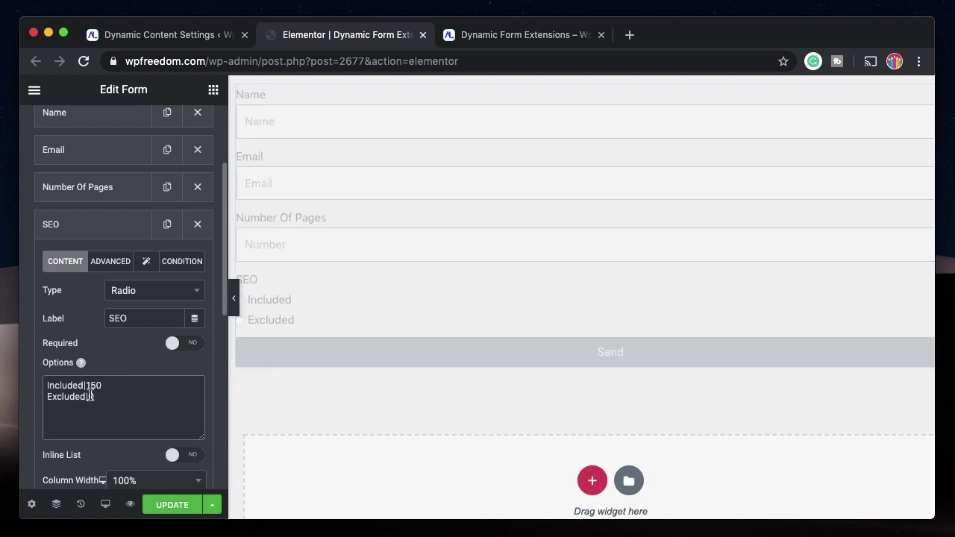
left_click(81, 230)
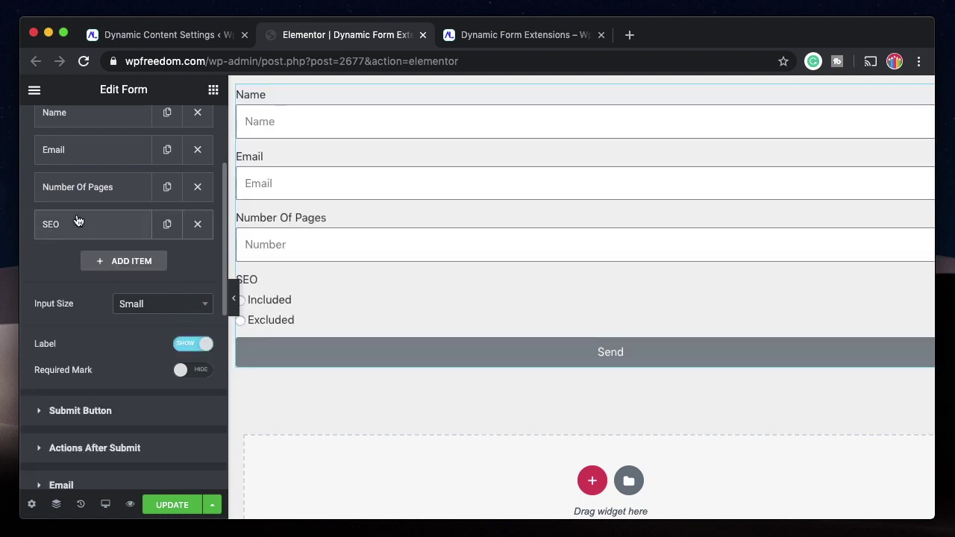
scroll(90, 192, "up", 1)
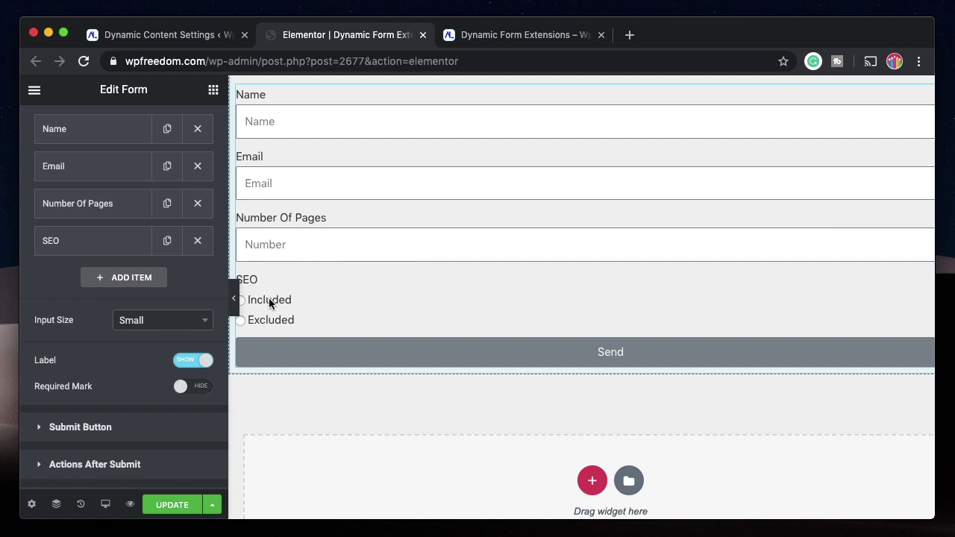
Add a Select field labelled 'Number of years you want to work with us'
left_click(122, 280)
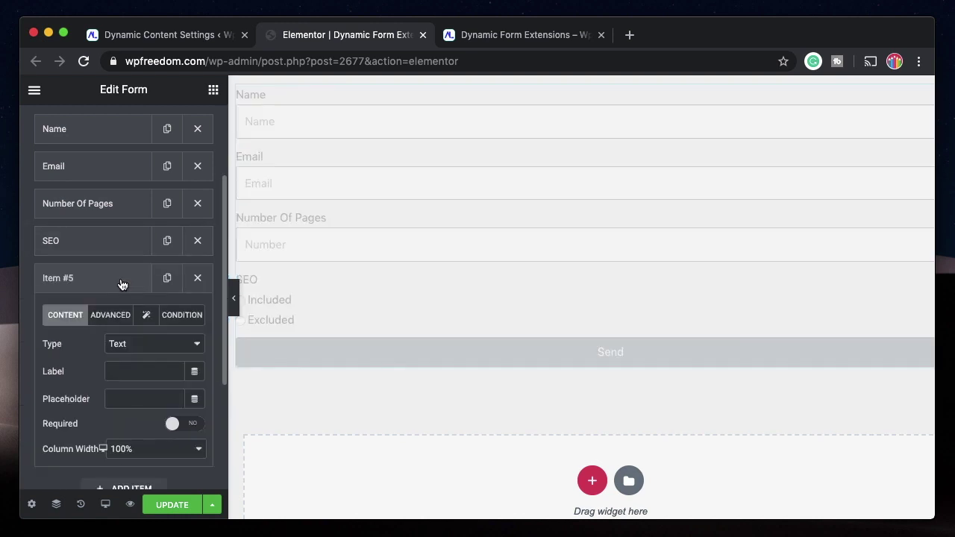
left_click(141, 347)
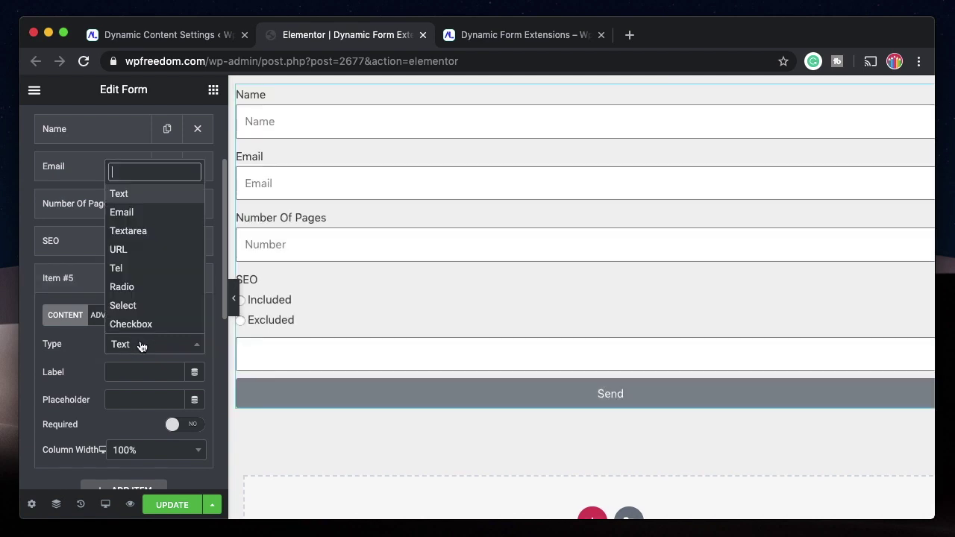
type("Se")
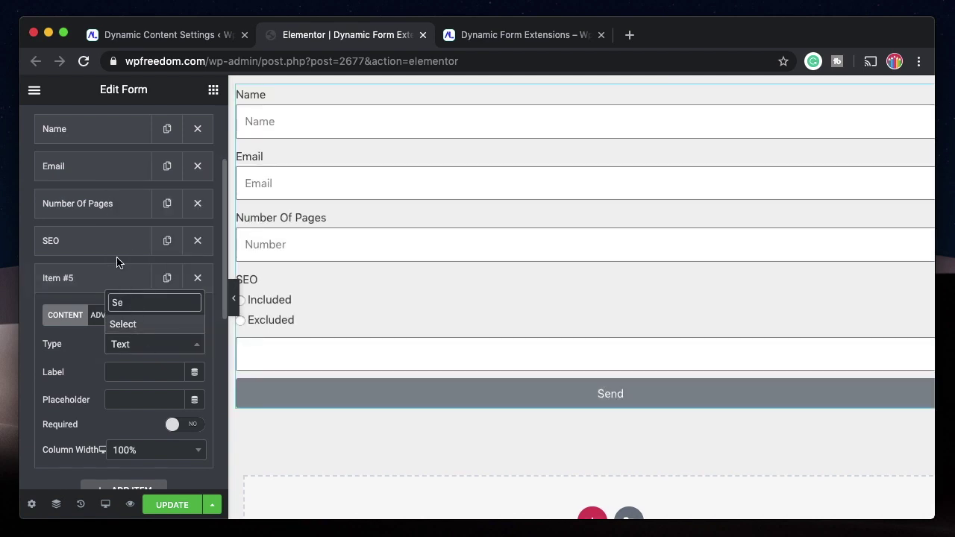
left_click(140, 331)
left_click(128, 374)
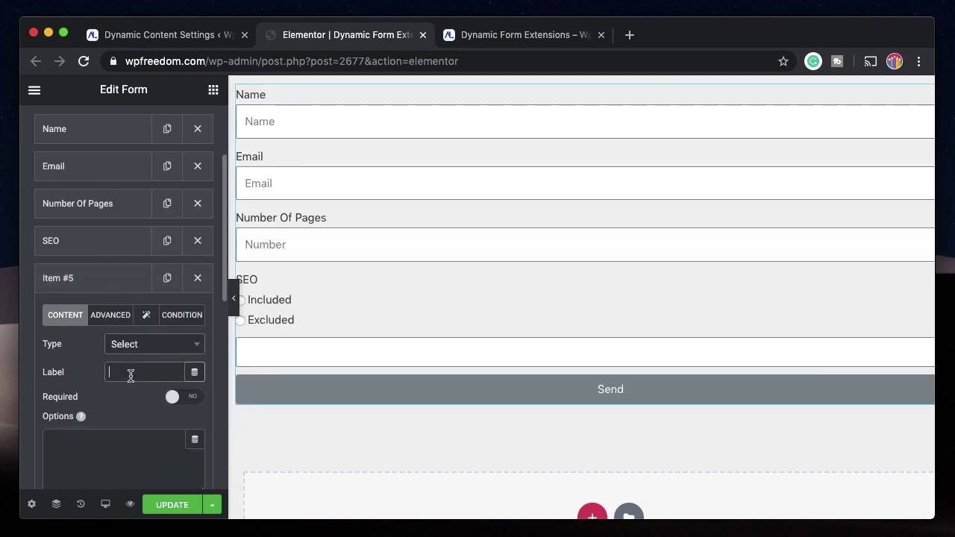
type("Number")
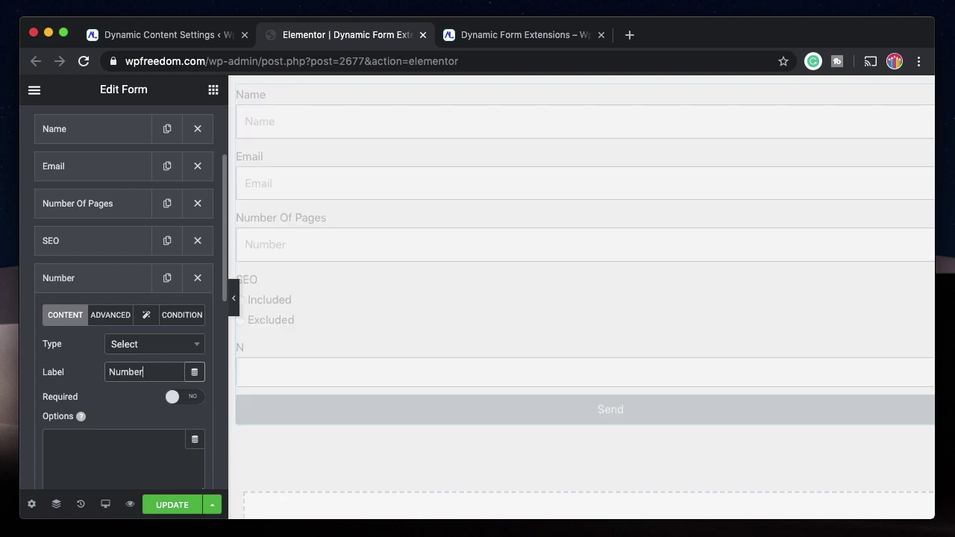
type(" of years")
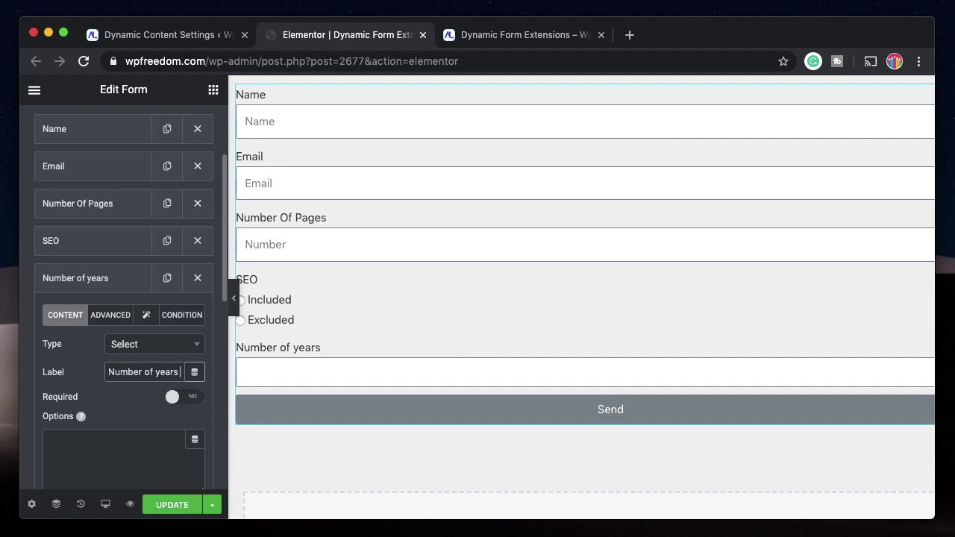
Enter the dropdown options '1 year |0', '2 years|140' and '3 years|240'
scroll(80, 397, "down", 1)
left_click(80, 398)
type("1")
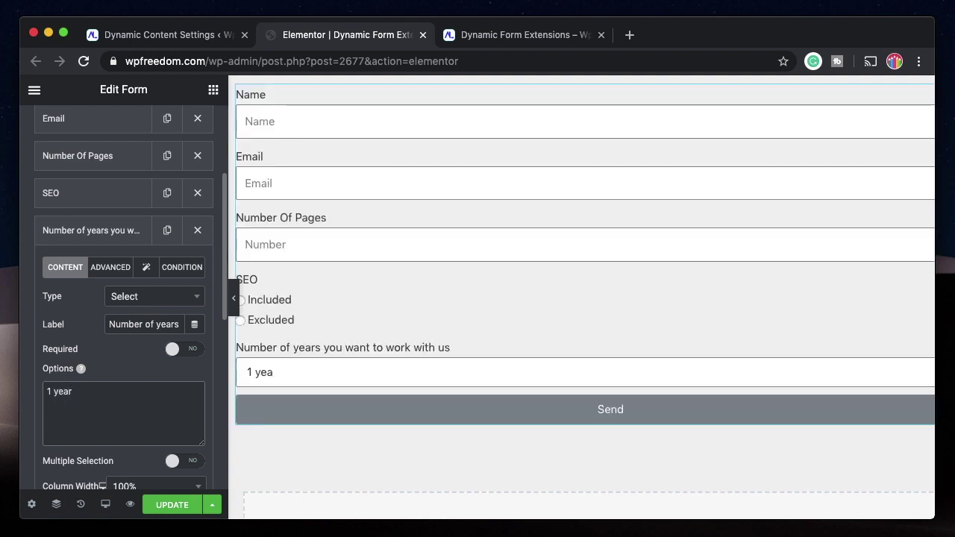
type(" year |")
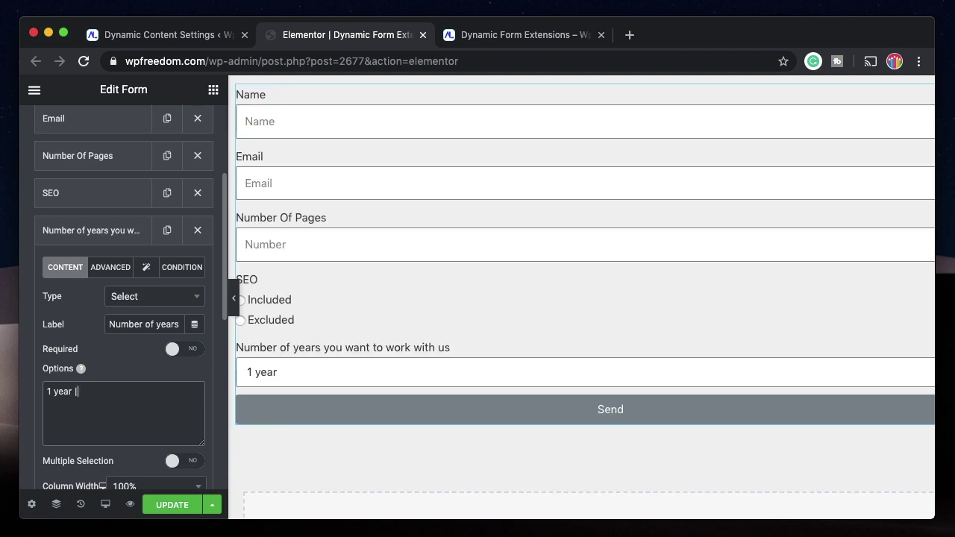
type("0")
key("Return")
type("2 years")
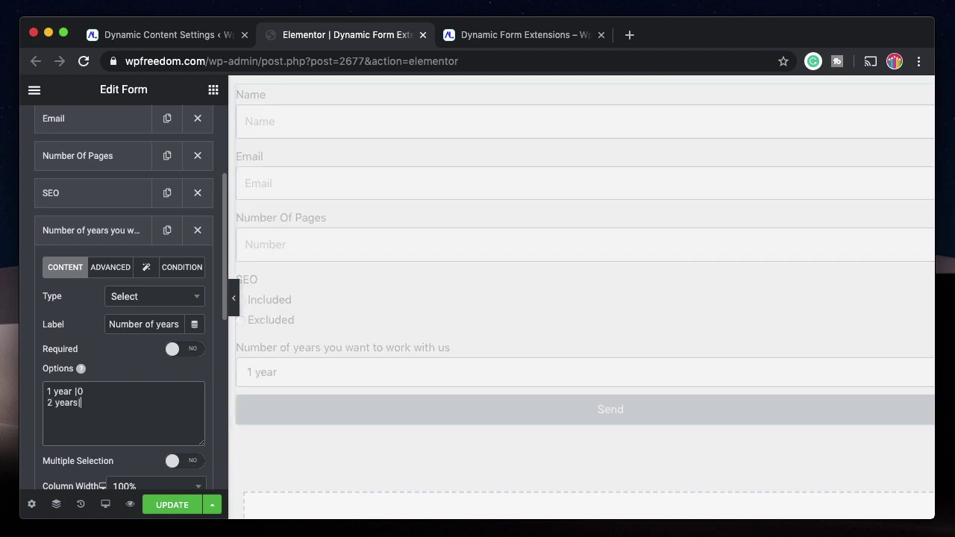
type("|140 3 year")
type("s")
type("|240")
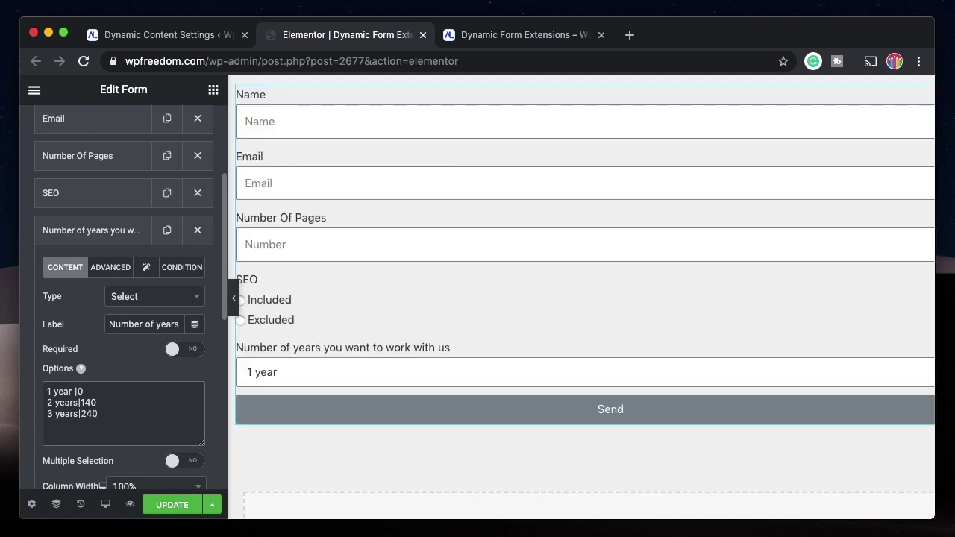
left_click_drag(81, 414, 98, 415)
double_click(88, 403)
left_click(123, 391)
left_click(88, 237)
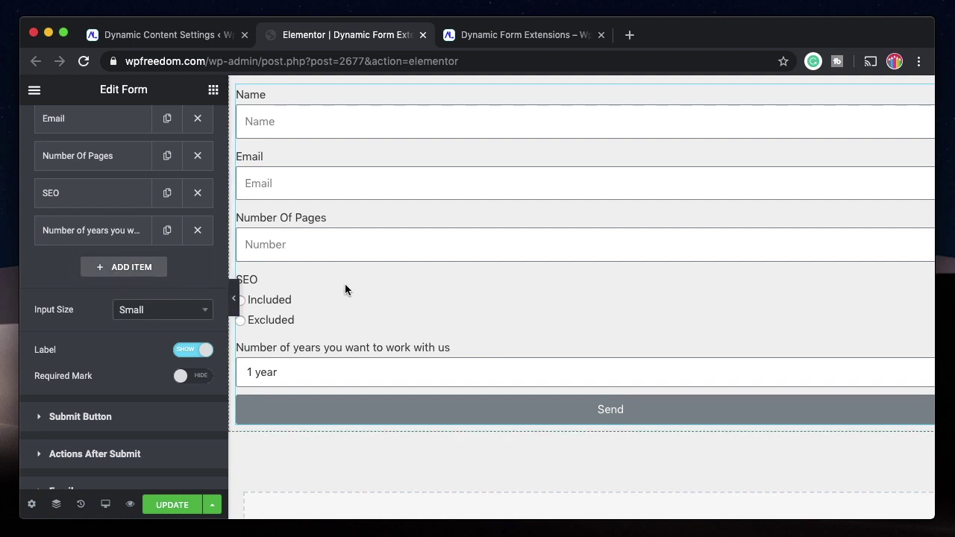
Add an Amount-type field and label it 'Estimated Amount in Total $'
left_click(115, 268)
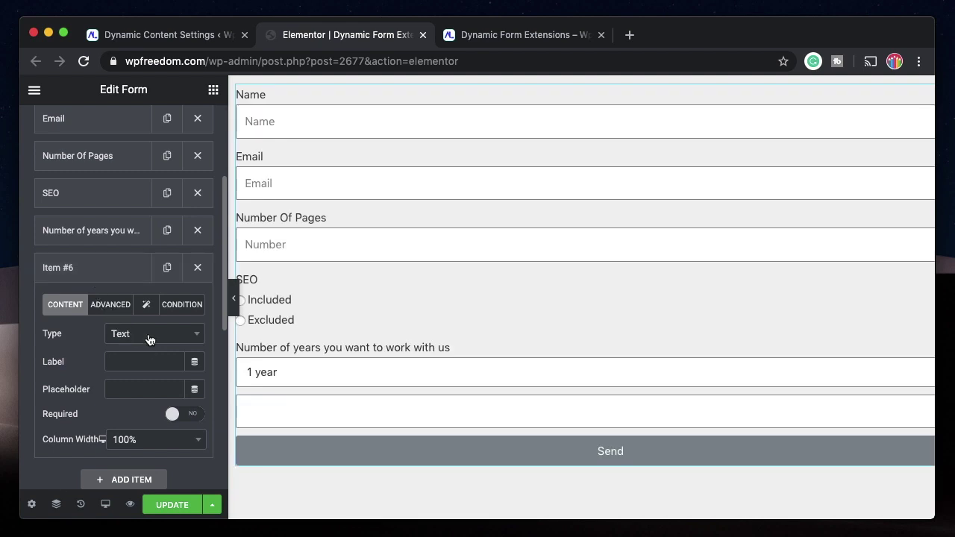
left_click(149, 338)
scroll(134, 403, "down", 5)
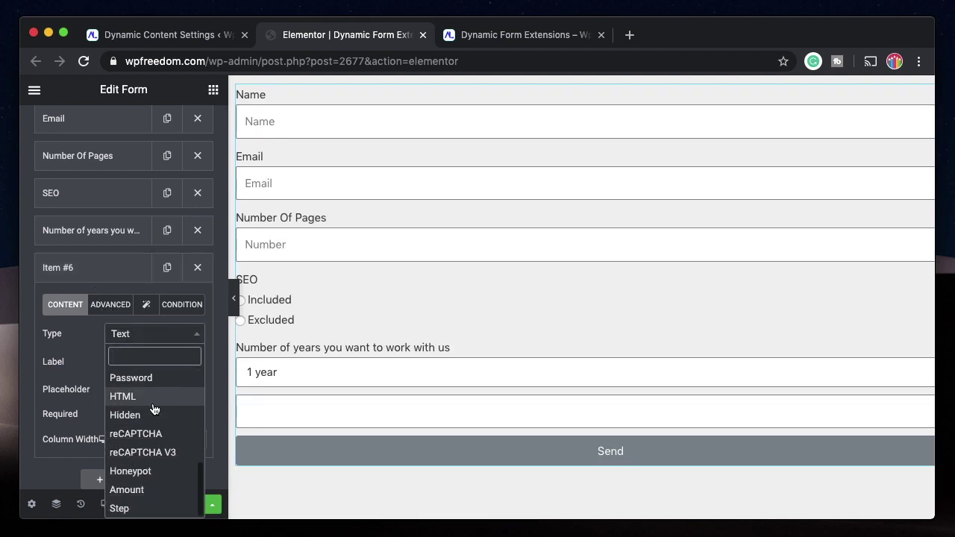
left_click(127, 489)
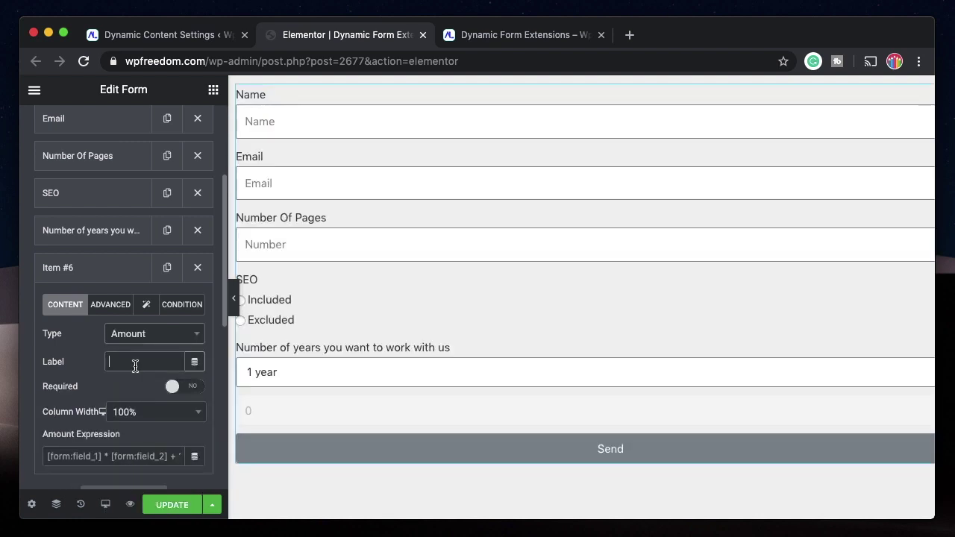
left_click(135, 366)
type("Amount")
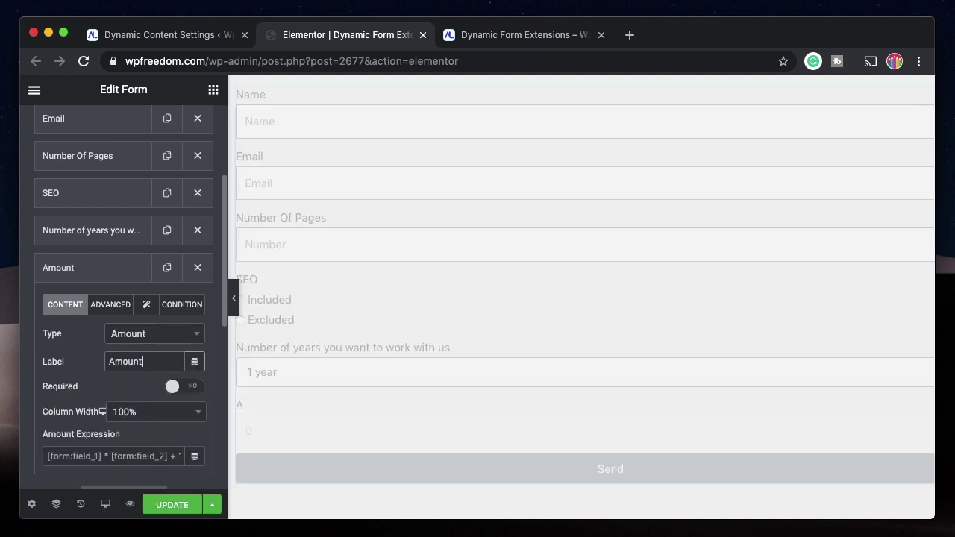
type(" in Total")
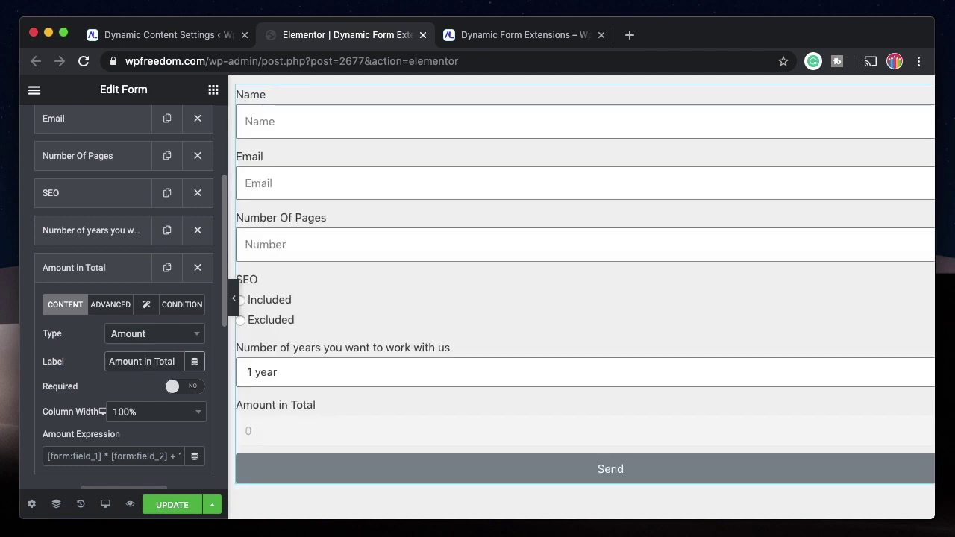
type(" $")
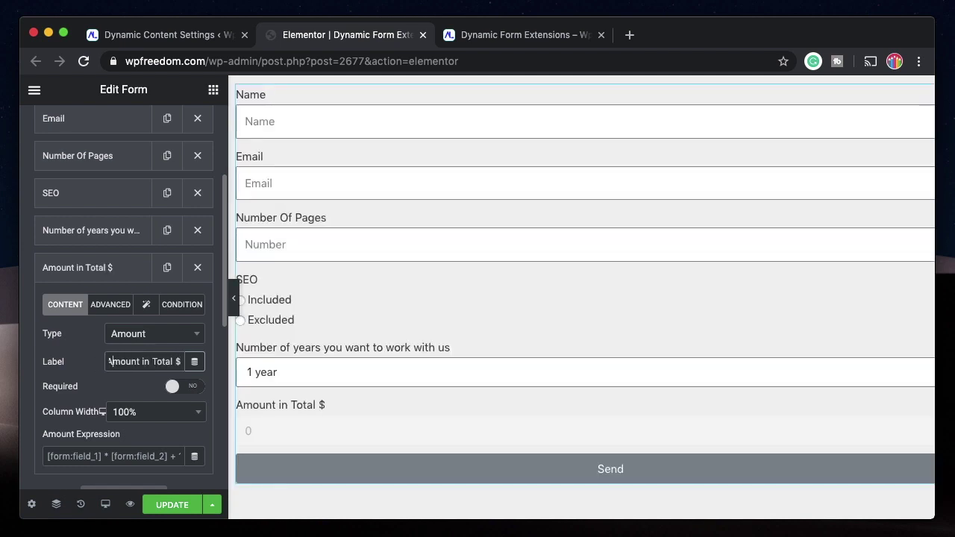
type("Estimated")
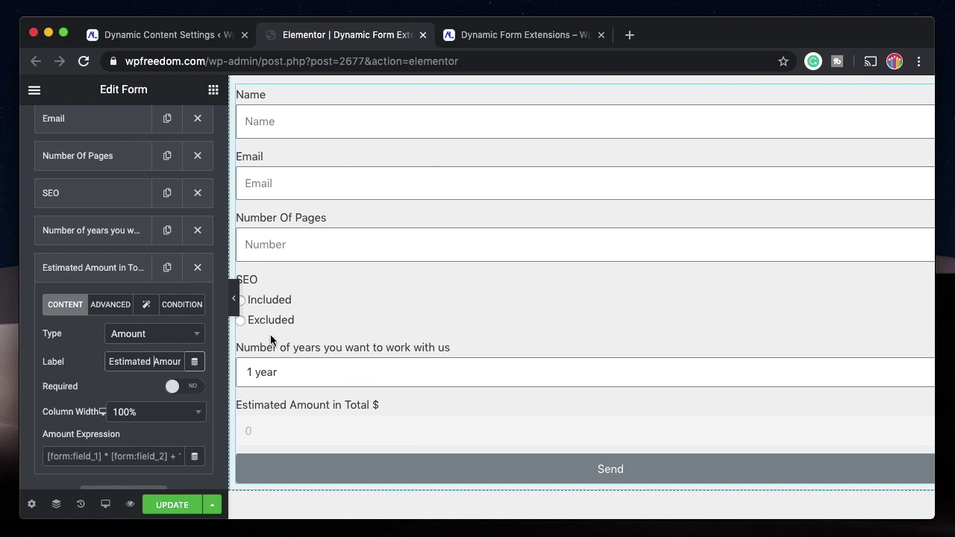
Change the SEO field's ID from field_1 to 'seo'
left_click(76, 198)
left_click(111, 232)
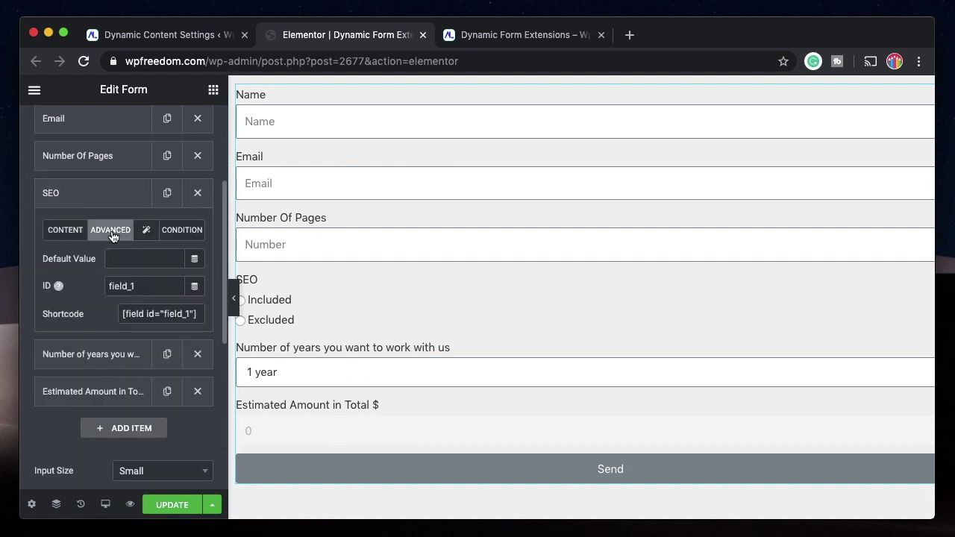
double_click(132, 286)
type("seo")
left_click(75, 192)
Change the Number of years field's ID from field_2 to 'years'
left_click(93, 234)
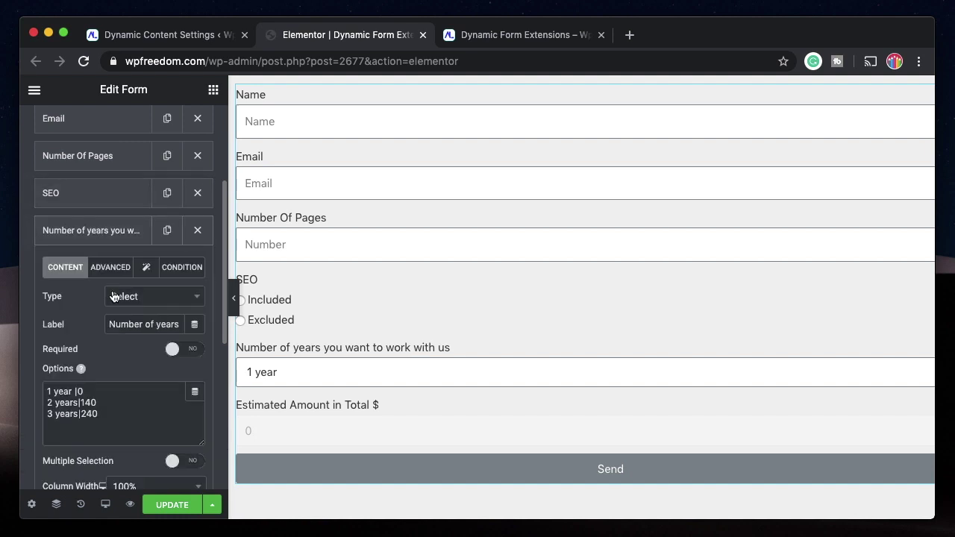
left_click(117, 271)
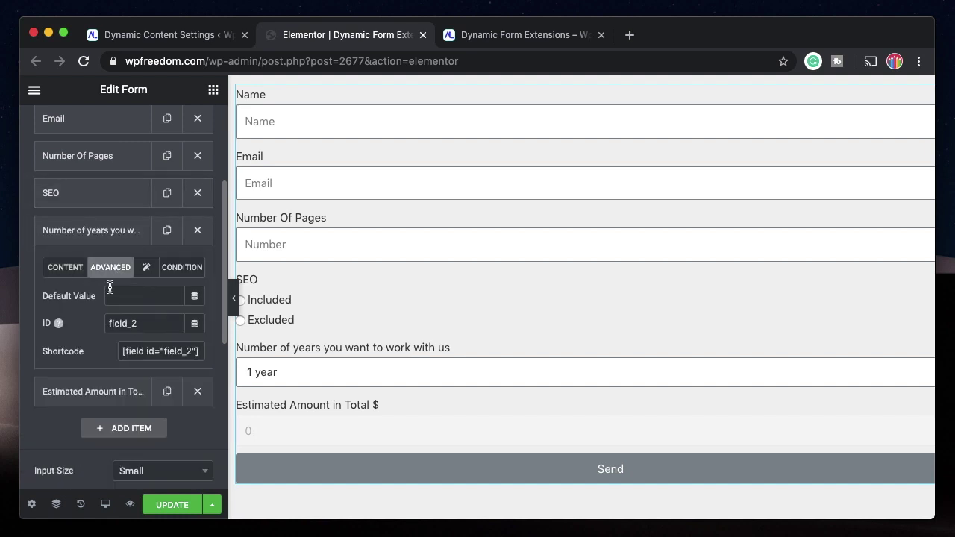
double_click(151, 324)
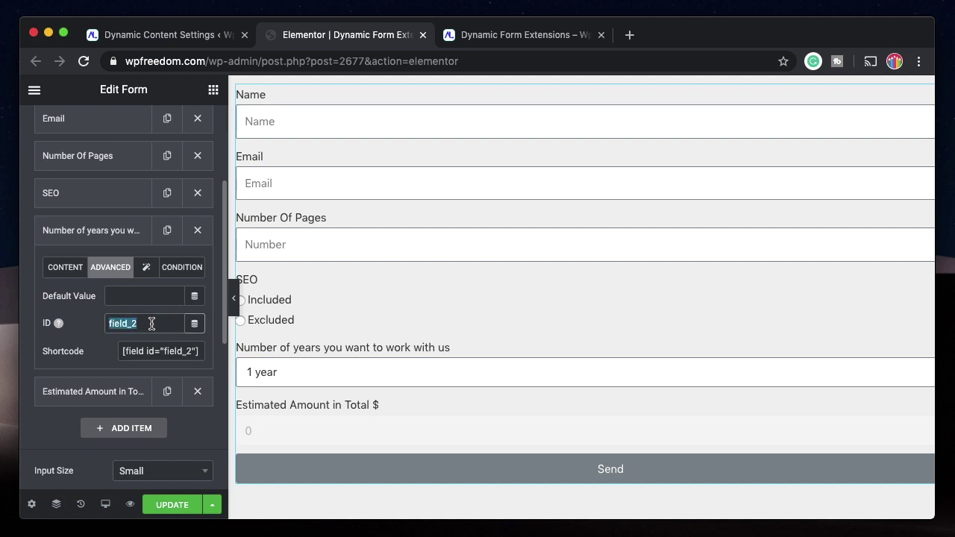
type("years")
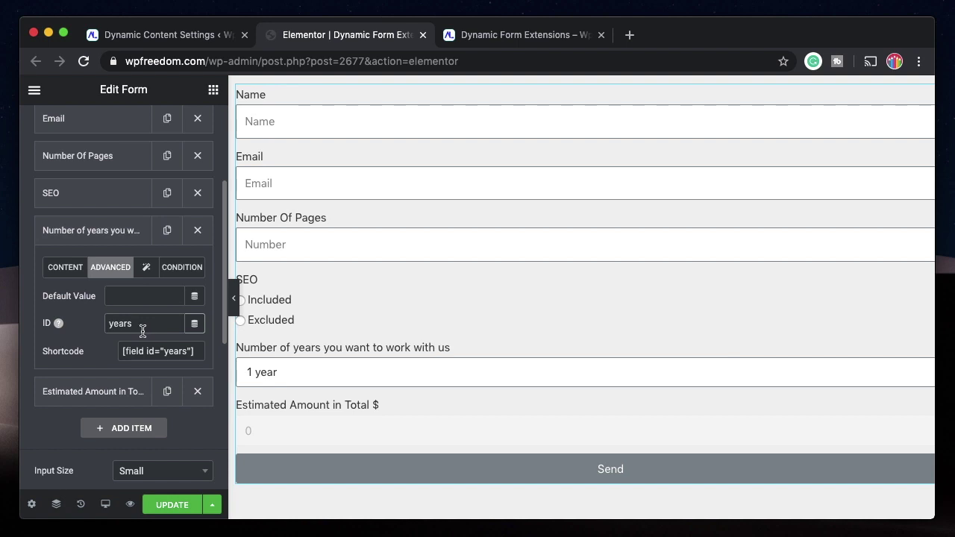
double_click(125, 324)
left_click(97, 230)
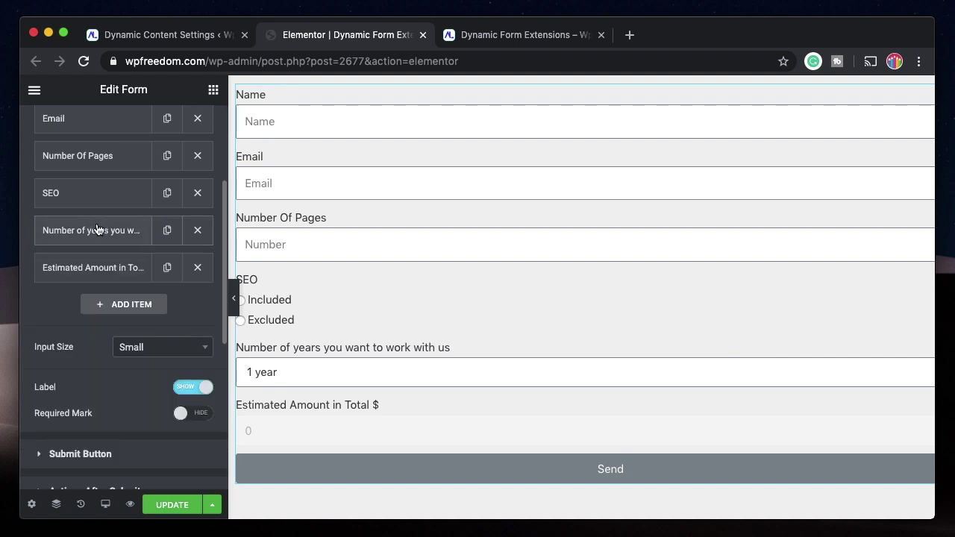
Verify the Number Of Pages ID, then set the Amount Expression to [form:number]*50
left_click(90, 267)
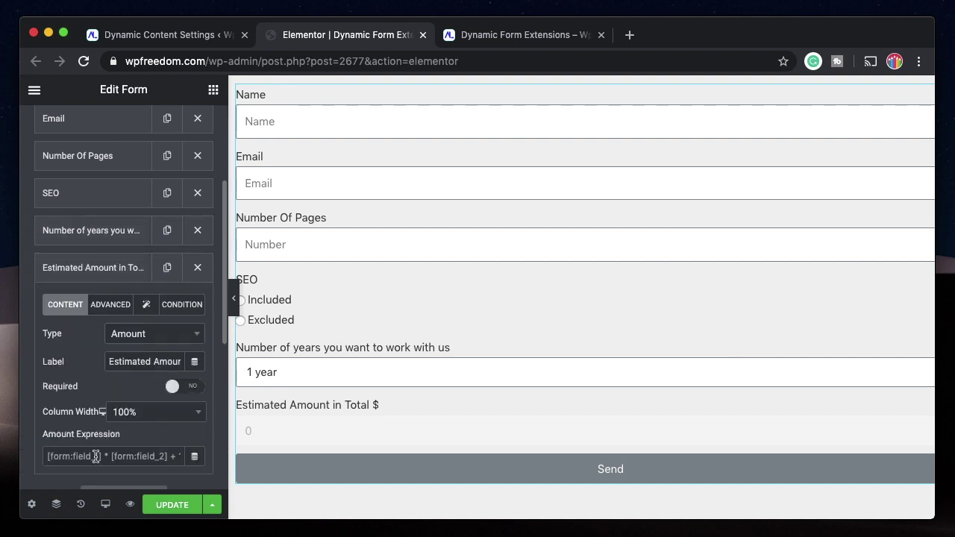
scroll(111, 452, "down", 1)
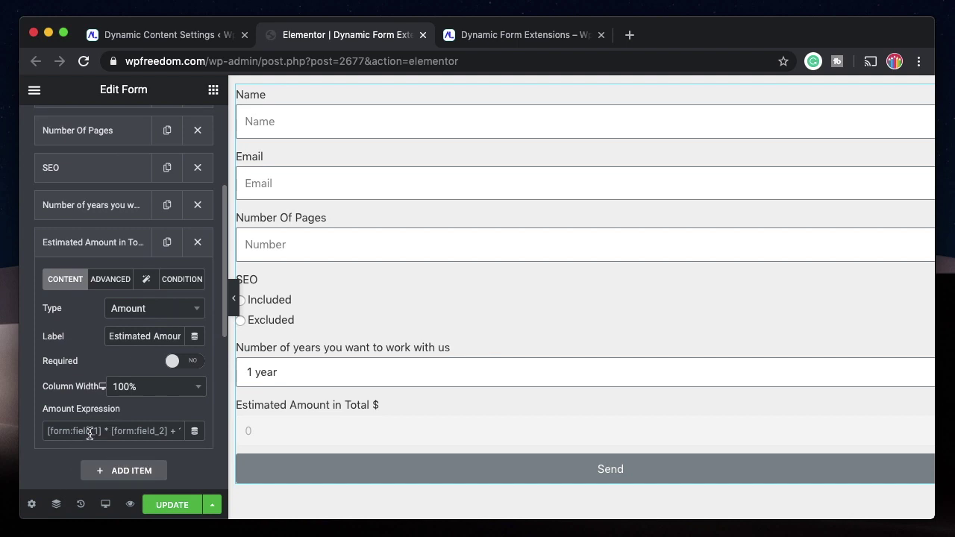
left_click(90, 434)
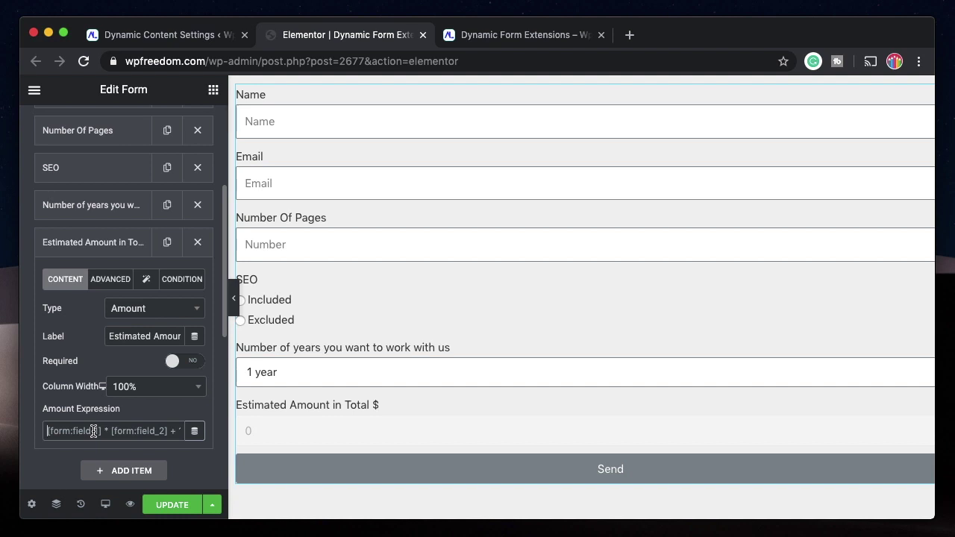
left_click(108, 141)
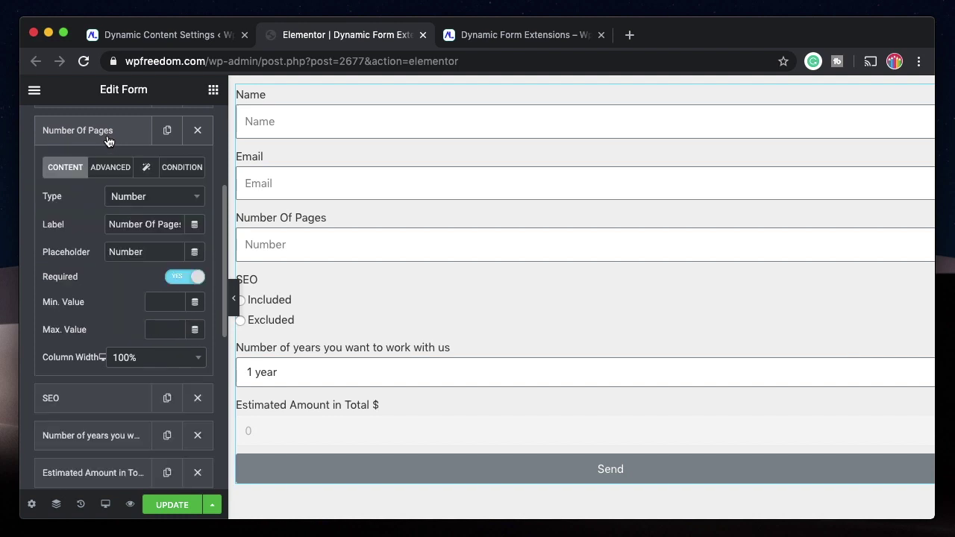
left_click(97, 145)
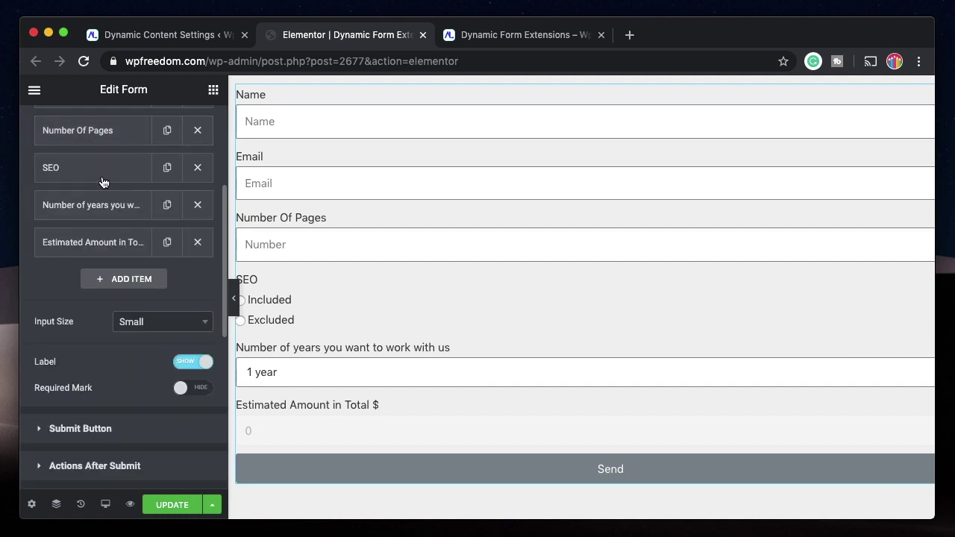
left_click(96, 138)
left_click(113, 171)
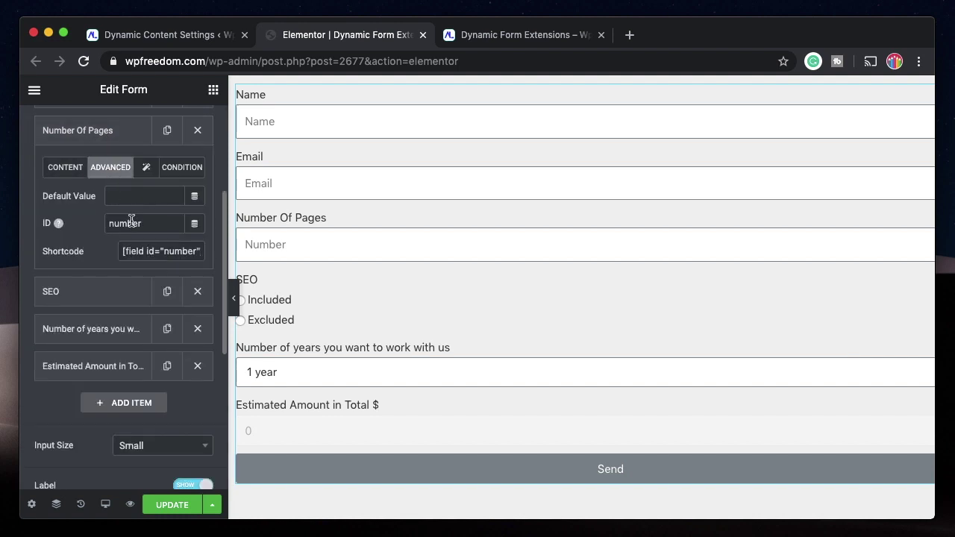
left_click(91, 141)
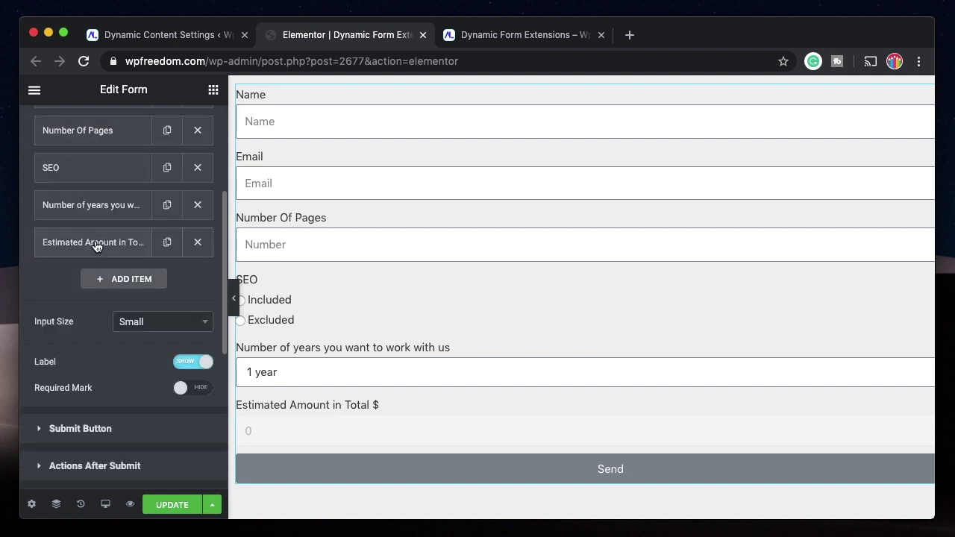
left_click(97, 241)
left_click(77, 426)
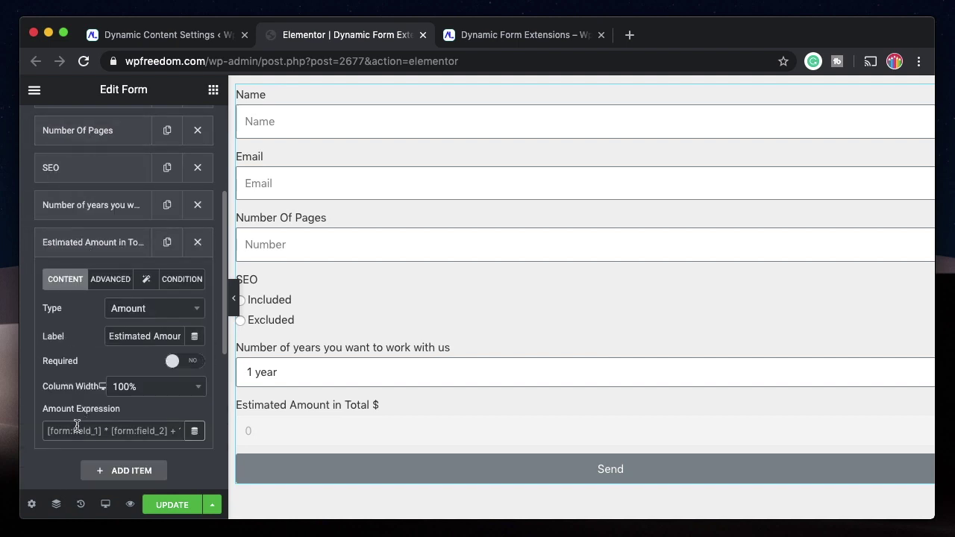
type("[]")
type("form")
type(":")
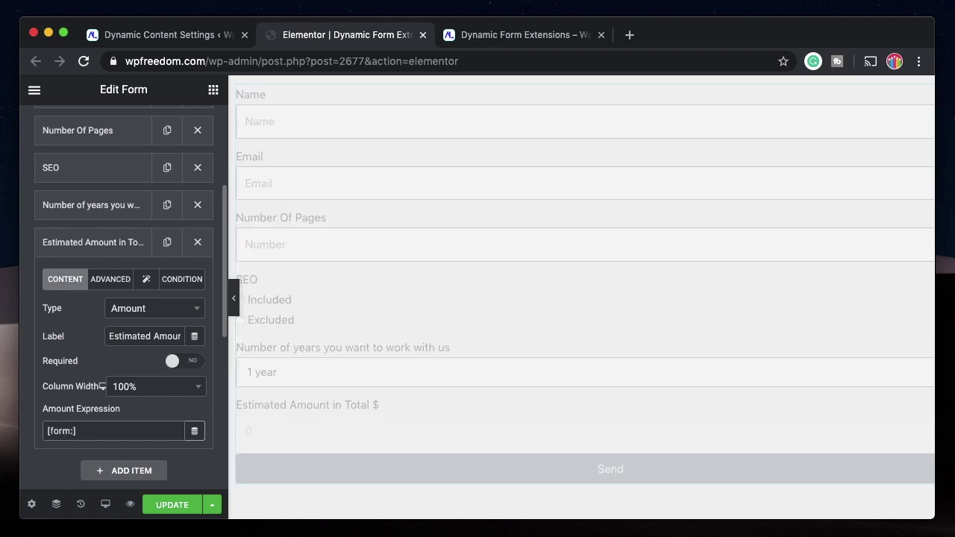
type("number")
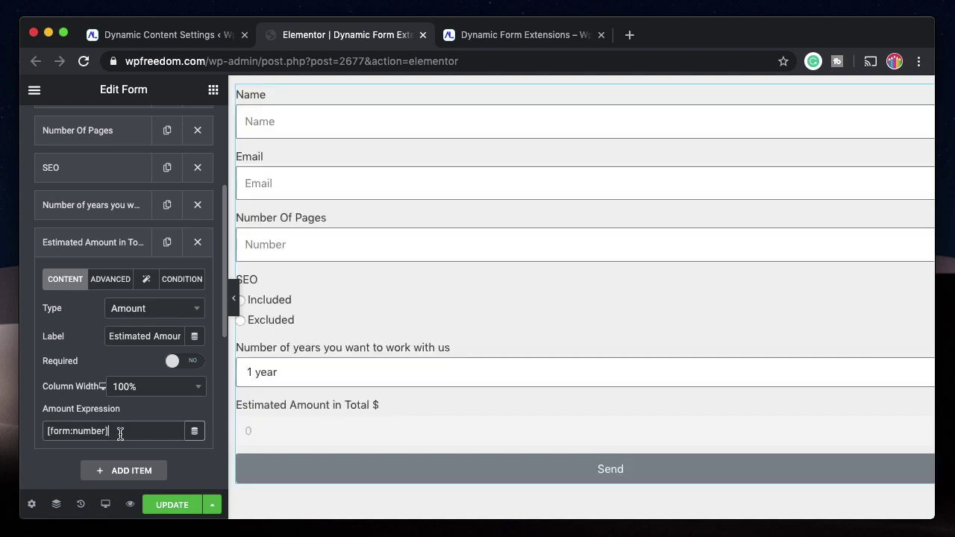
type("*50")
Recheck the Number Of Pages and SEO field IDs and the SEO option values
left_click(85, 141)
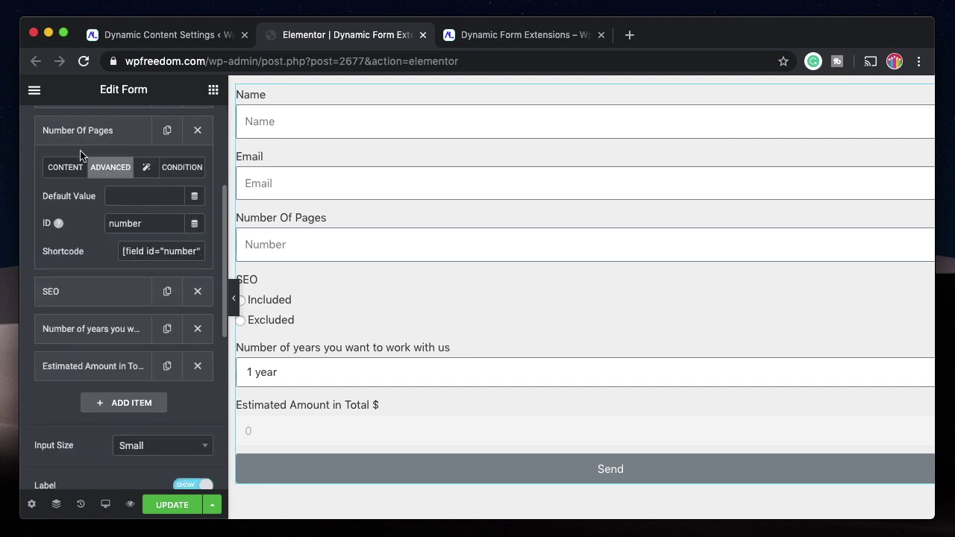
left_click(91, 142)
left_click(88, 242)
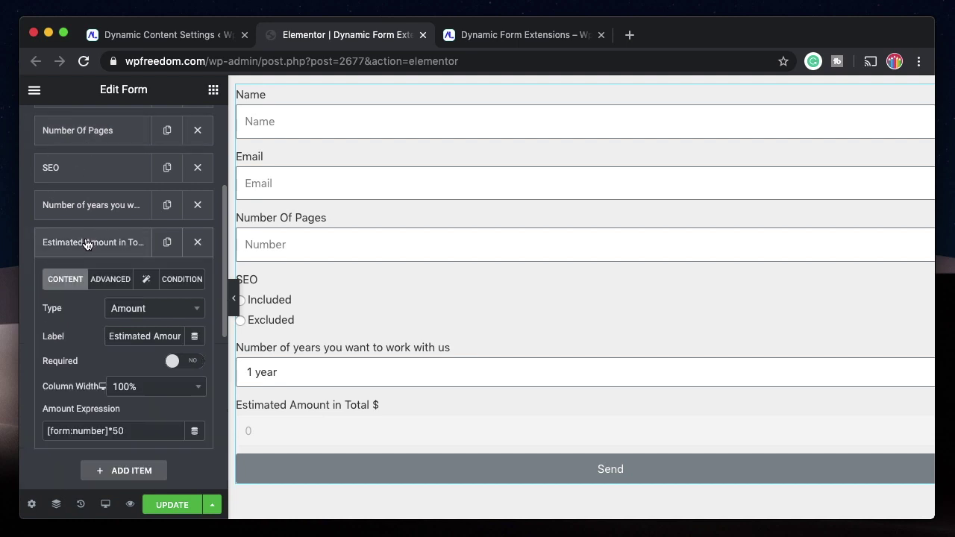
left_click(132, 430)
left_click(97, 176)
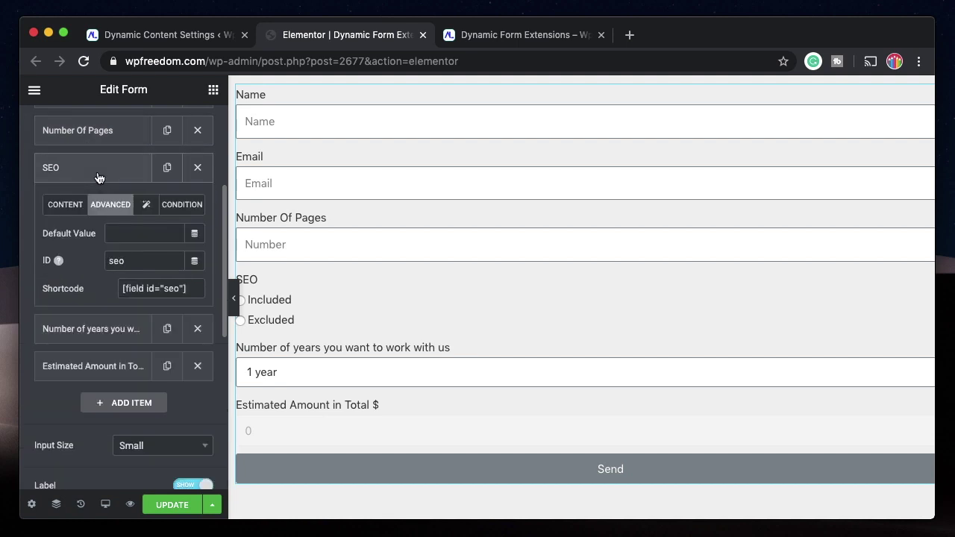
left_click(66, 207)
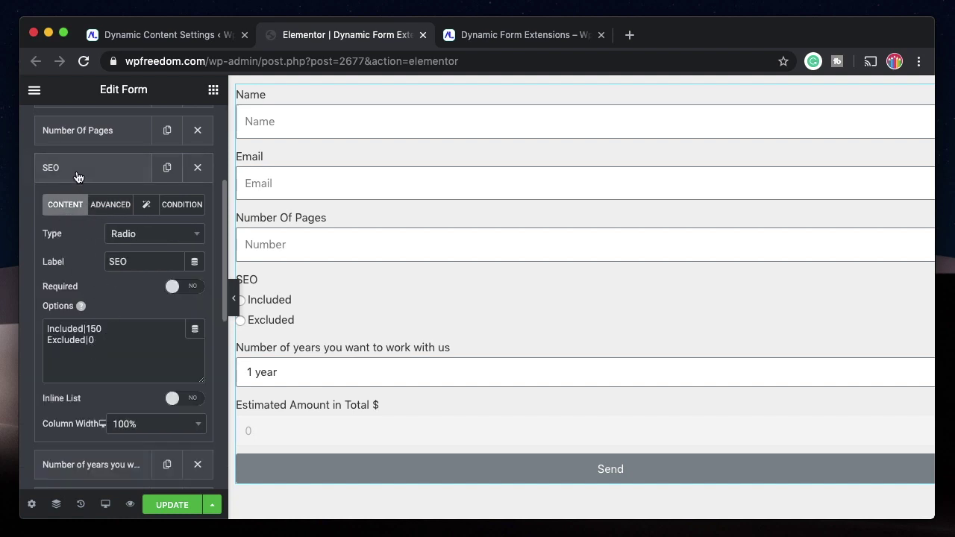
left_click(77, 177)
Append '+ [form:seo]' to the Estimated Amount expression after the page cost
left_click(137, 431)
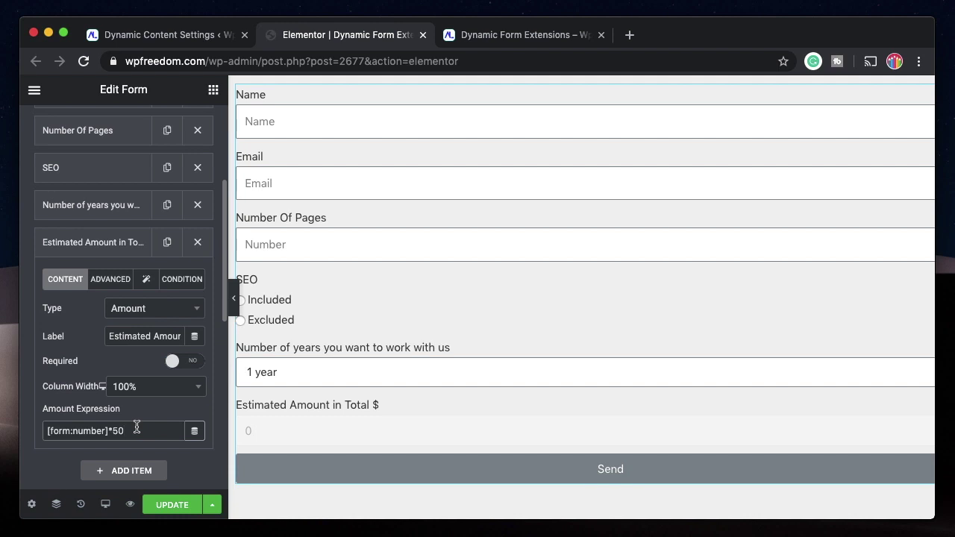
type("+ []")
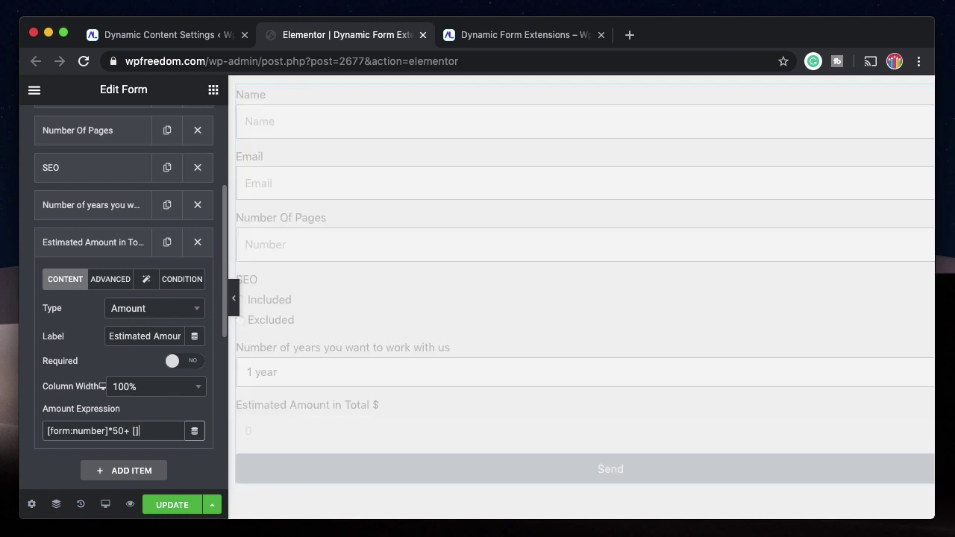
type("form:seo")
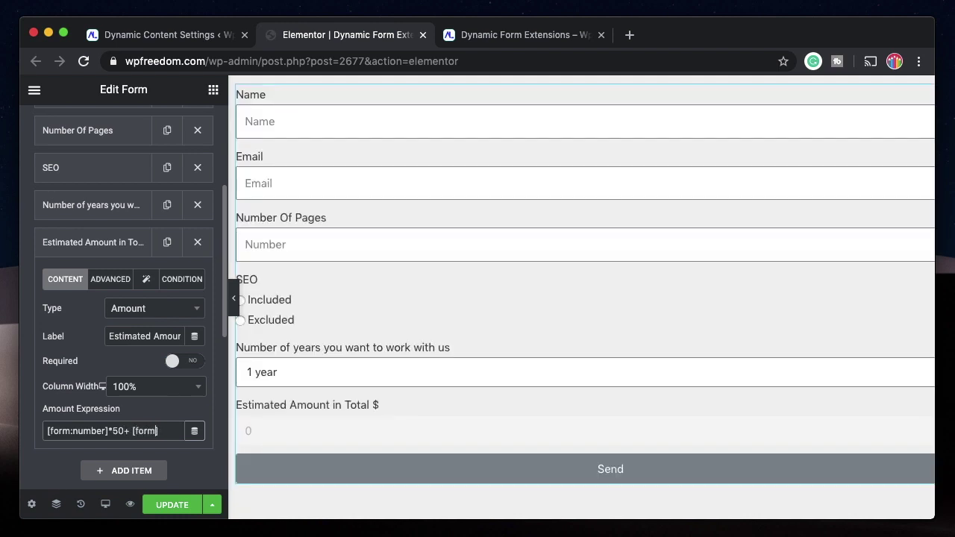
left_click(129, 433)
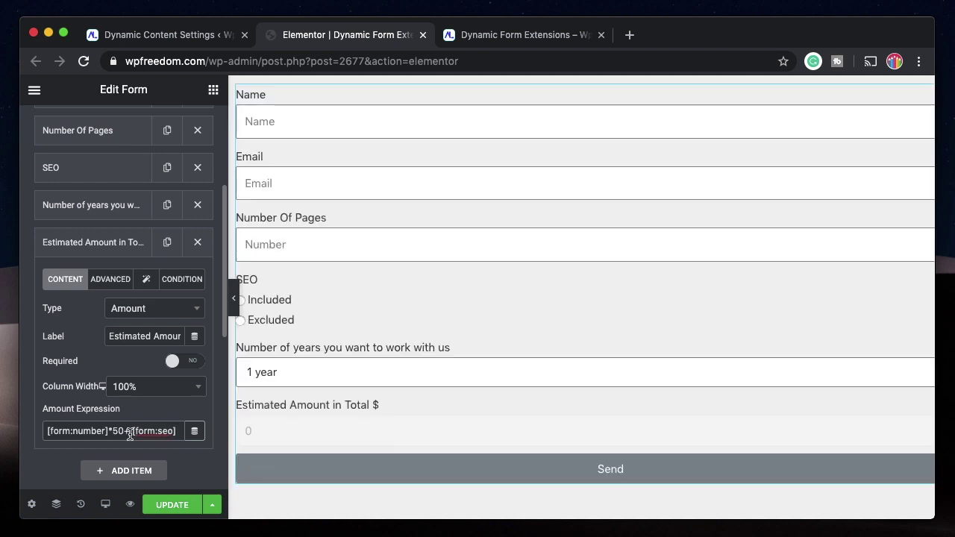
left_click(178, 431, "shift")
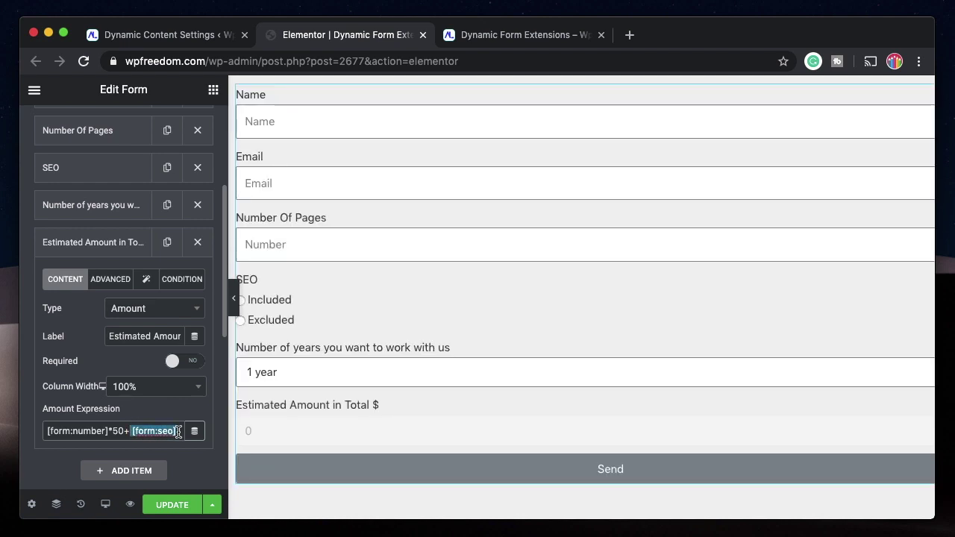
left_click(82, 176)
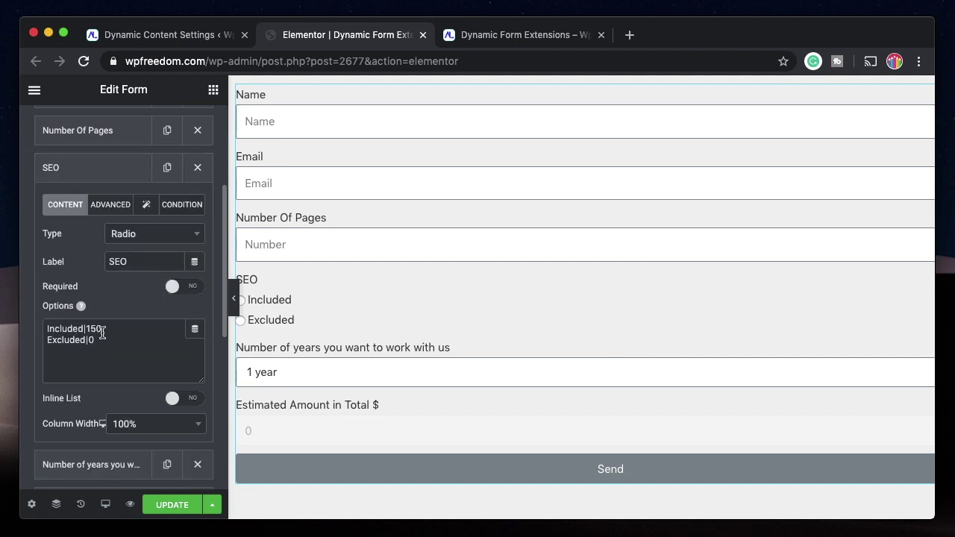
left_click(100, 177)
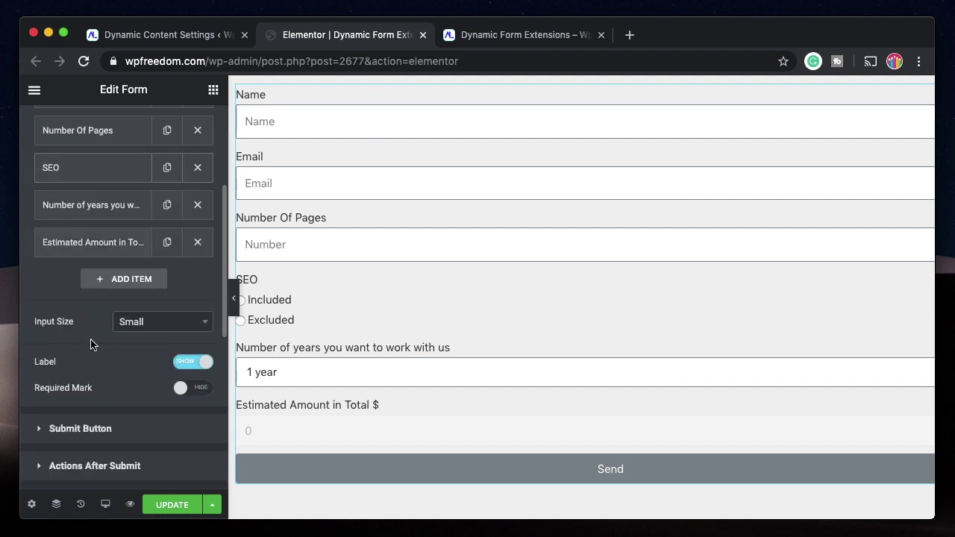
left_click(113, 243)
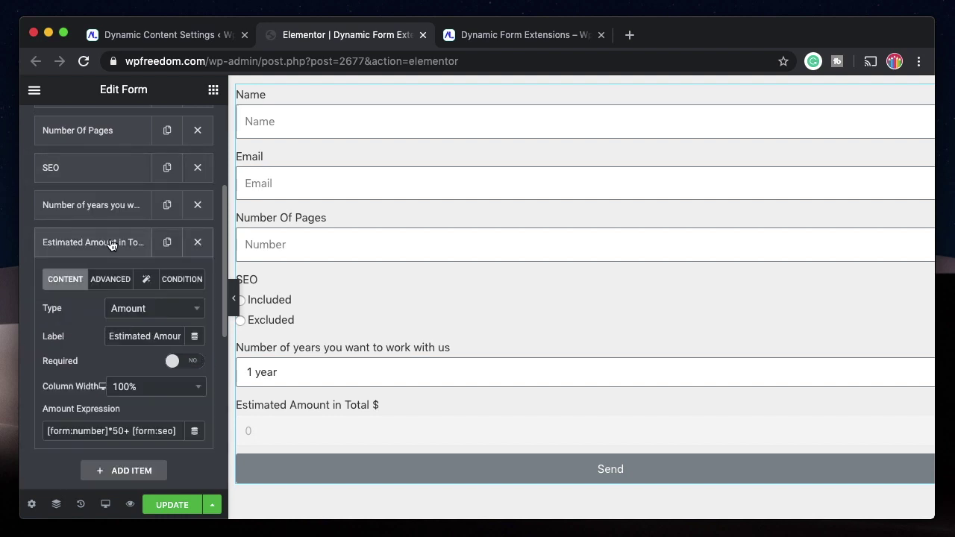
Confirm the years ID and append '+[form:years]' to the Amount Expression
left_click(182, 431)
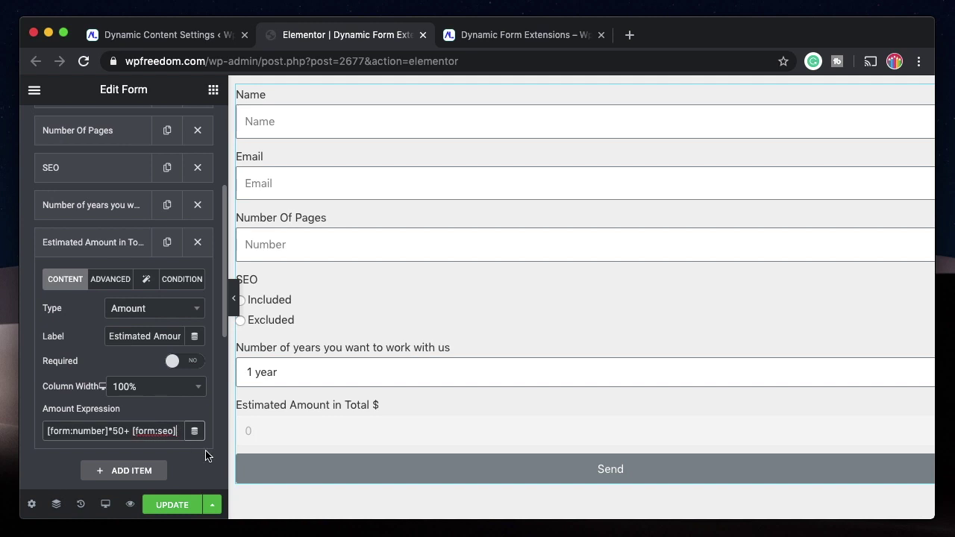
type("+")
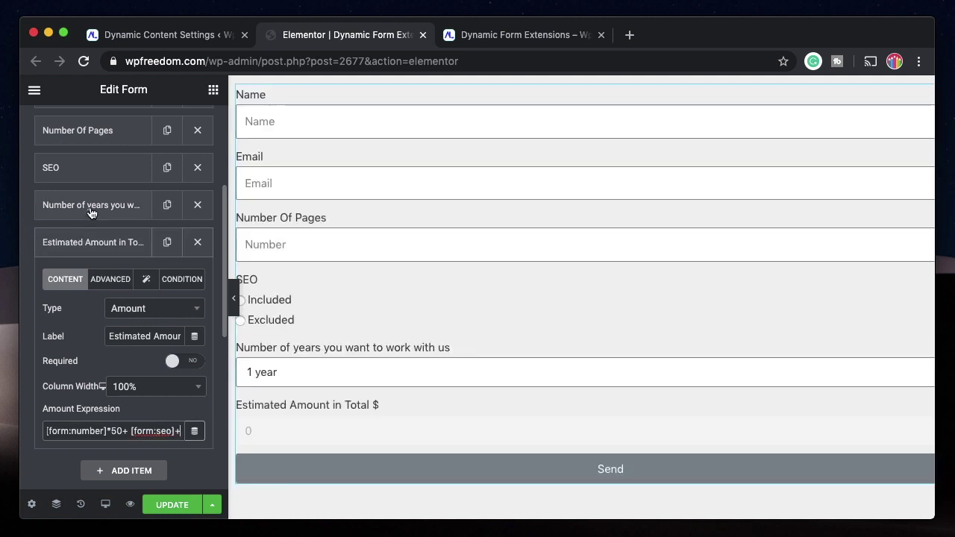
left_click(89, 209)
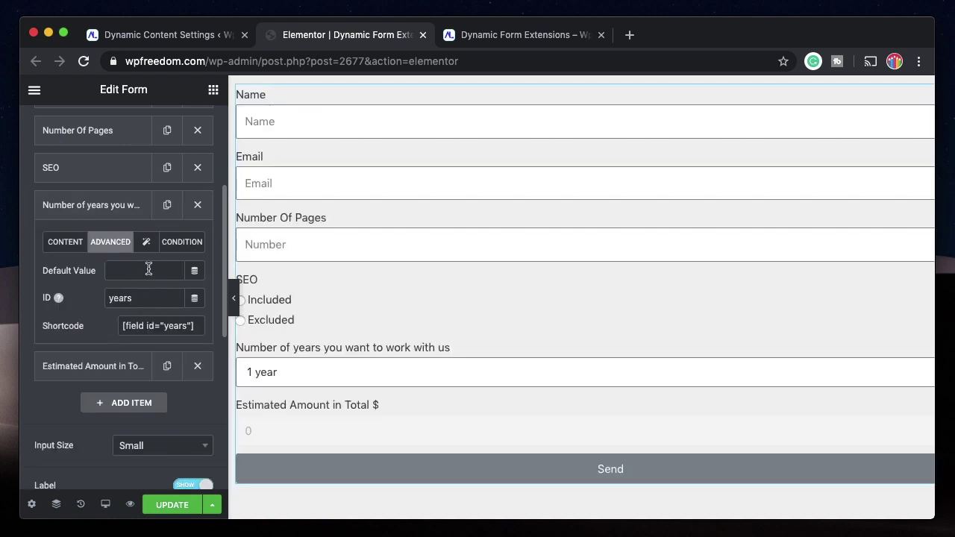
left_click(100, 212)
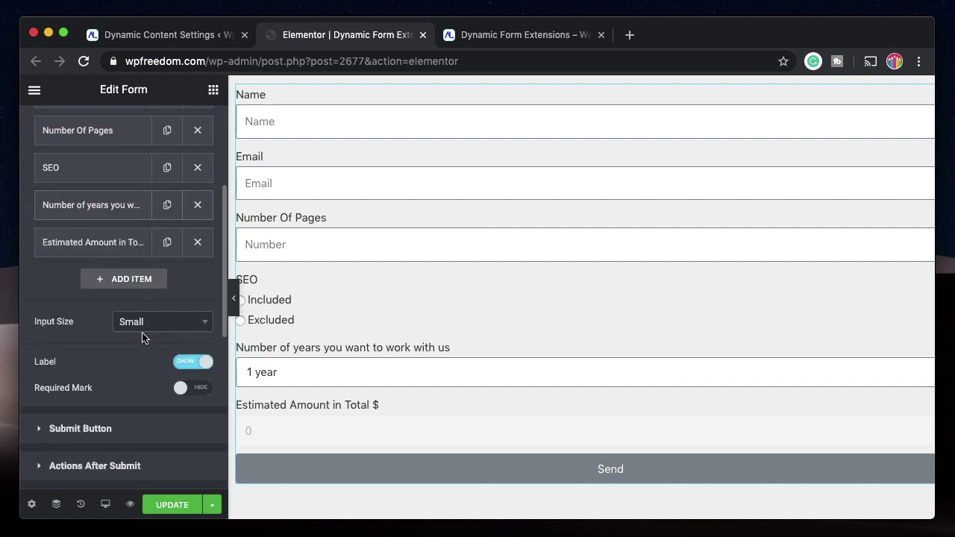
left_click(112, 248)
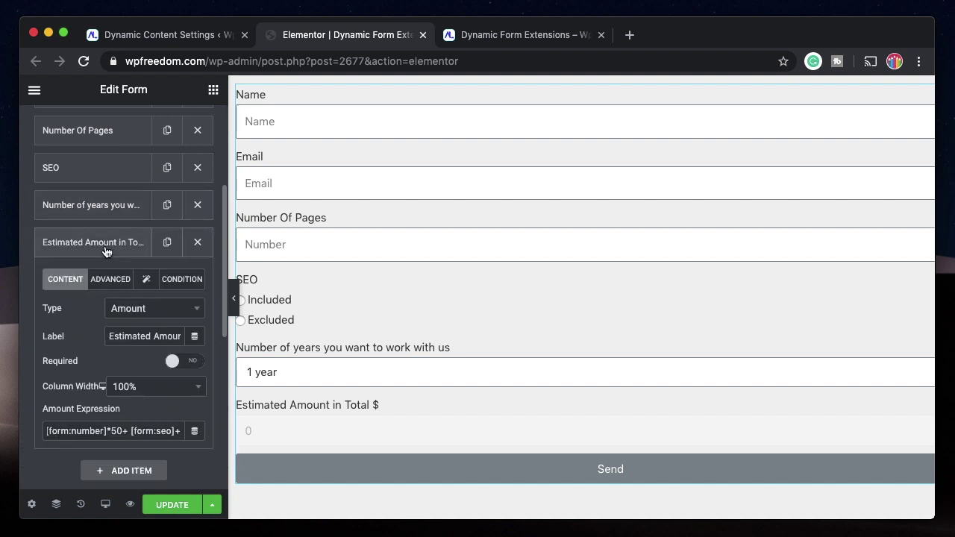
left_click(180, 432)
type("[")
type("form")
type(":")
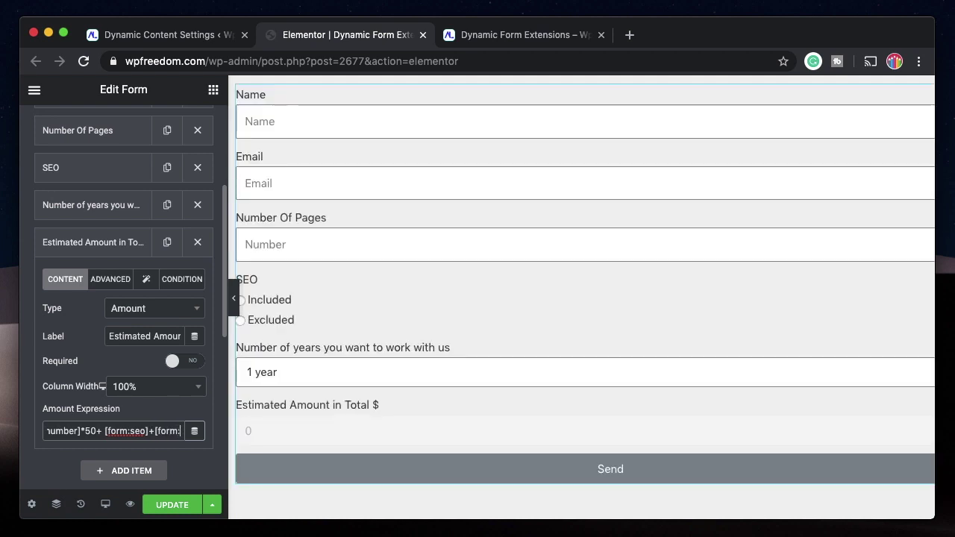
type("years]")
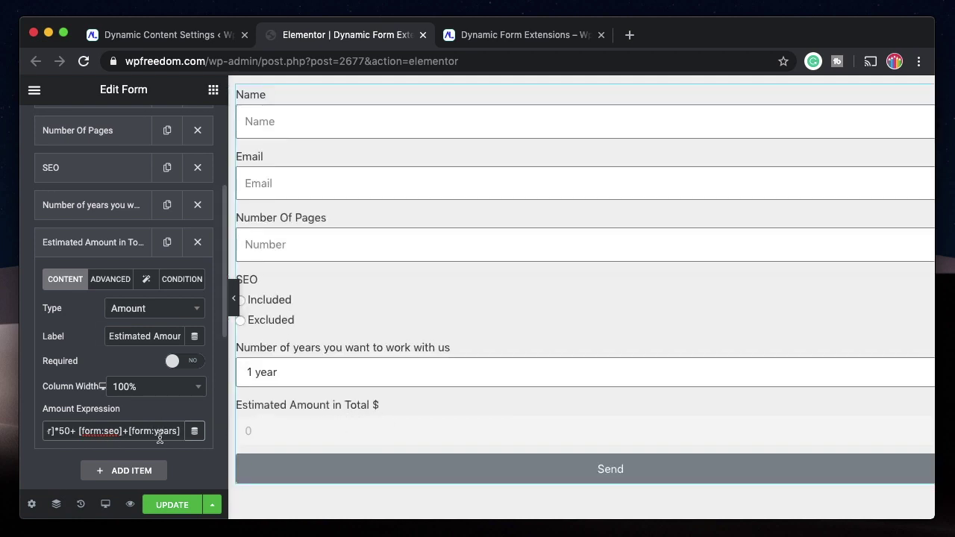
left_click(171, 505)
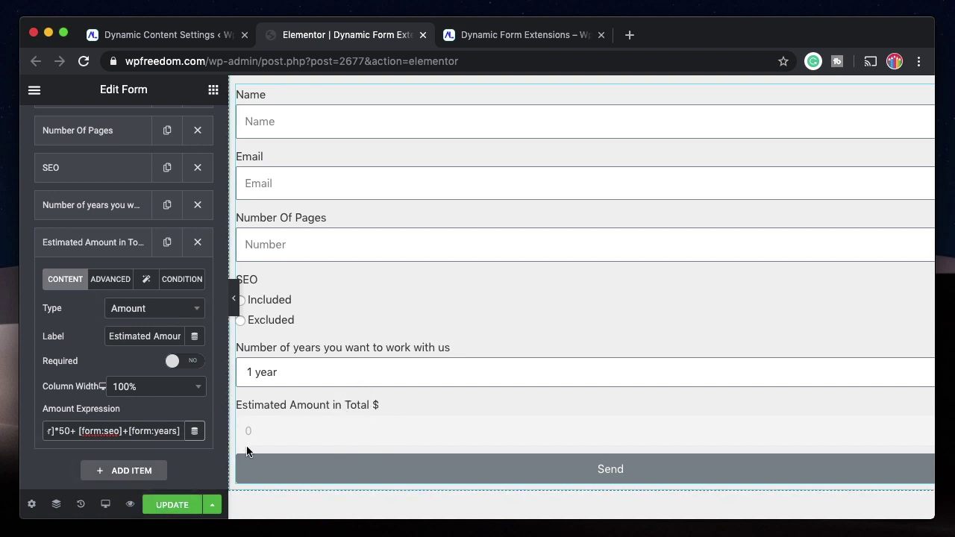
Save the form, review the years and Number Of Pages field settings, and save again
left_click(179, 505)
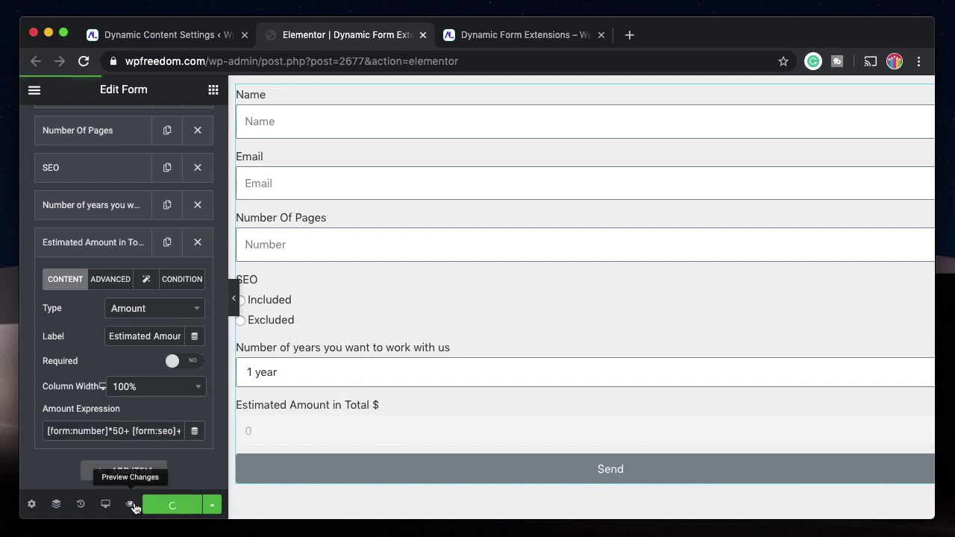
left_click(176, 361)
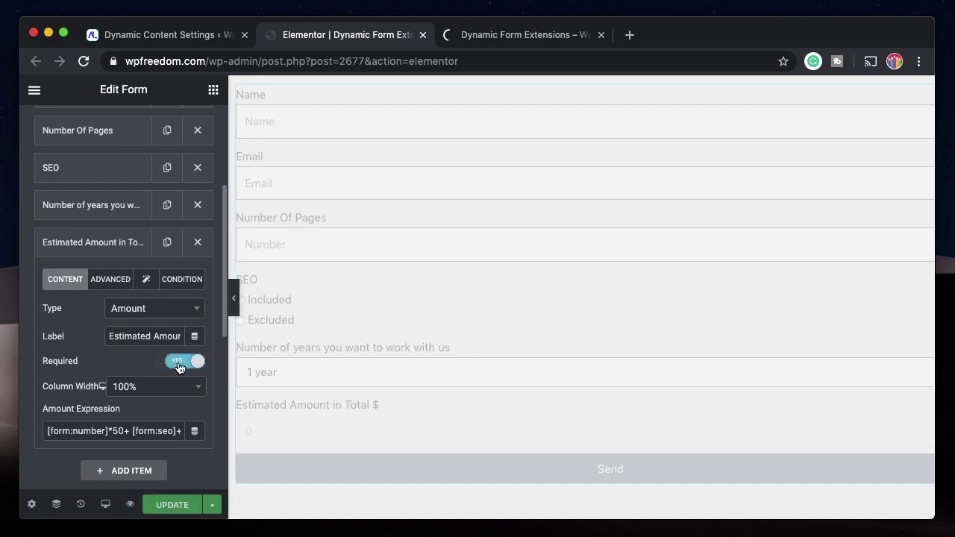
left_click(86, 242)
left_click(90, 210)
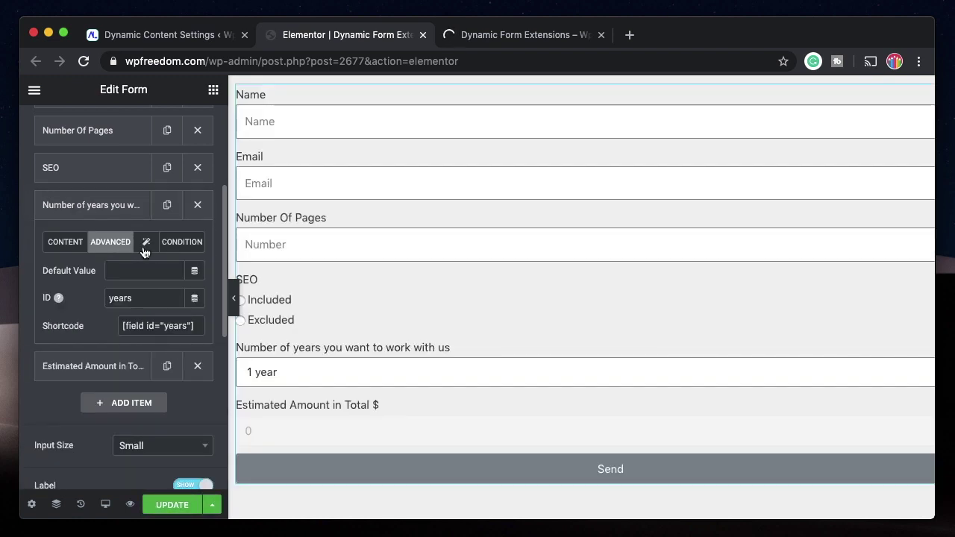
left_click(74, 245)
left_click(85, 205)
left_click(75, 131)
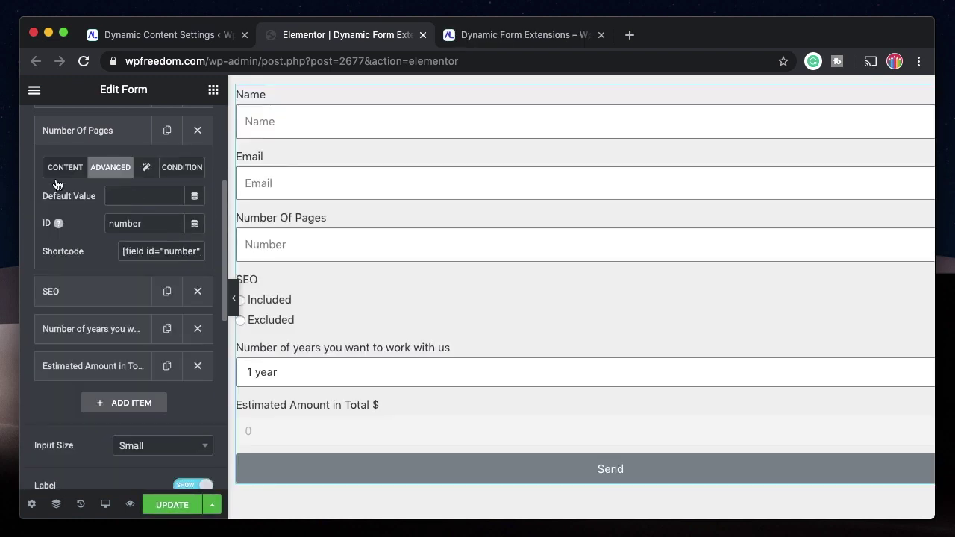
left_click(62, 170)
left_click(77, 132)
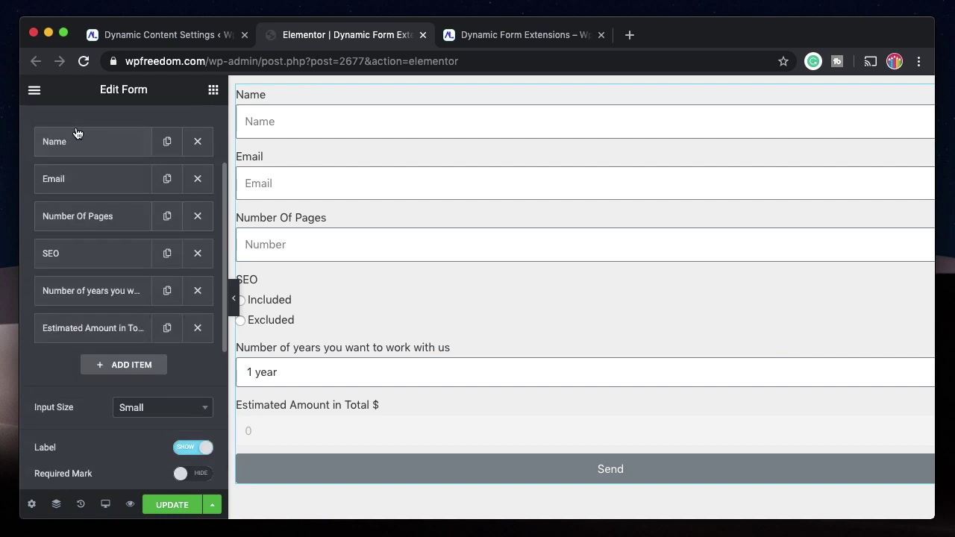
left_click(168, 506)
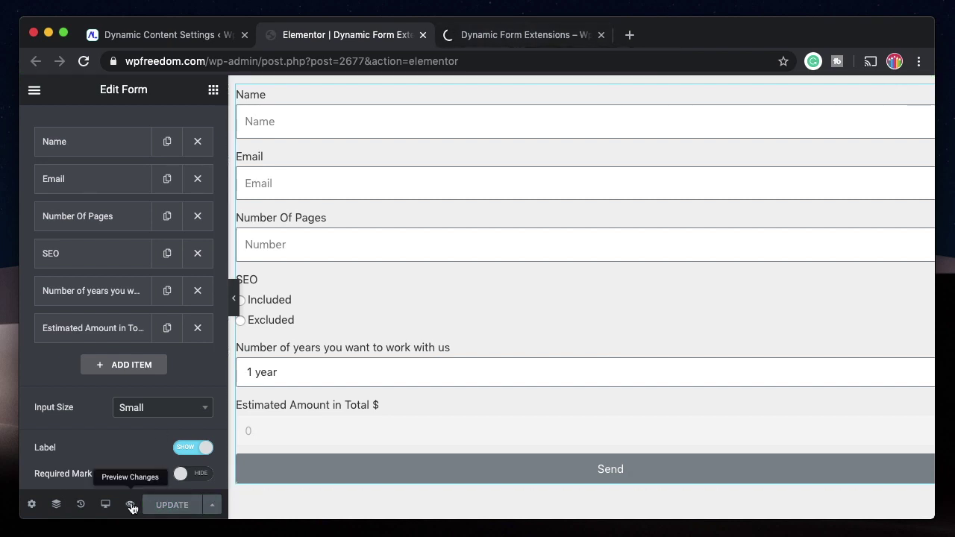
In the calculator preview, enter a test name and e-mail address
left_click(515, 36)
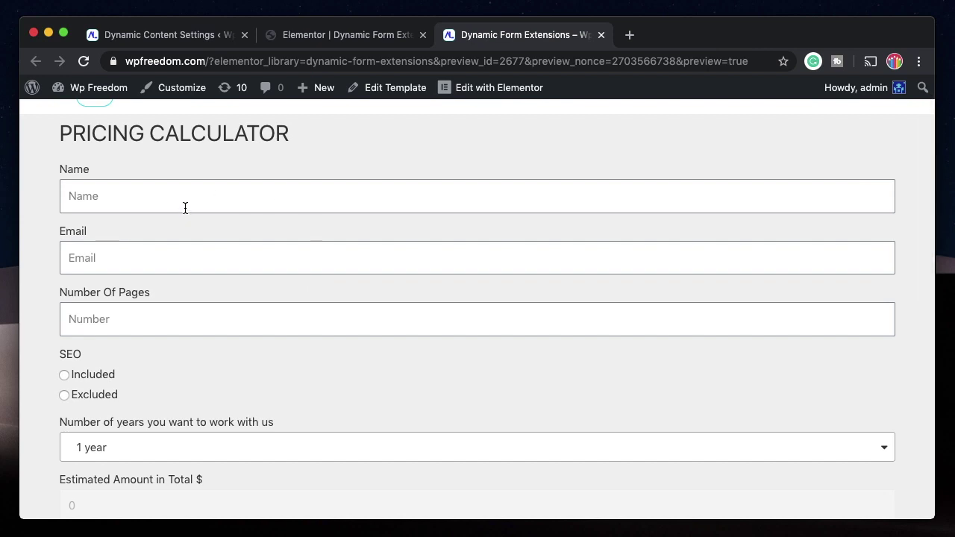
left_click(185, 208)
type("karthik")
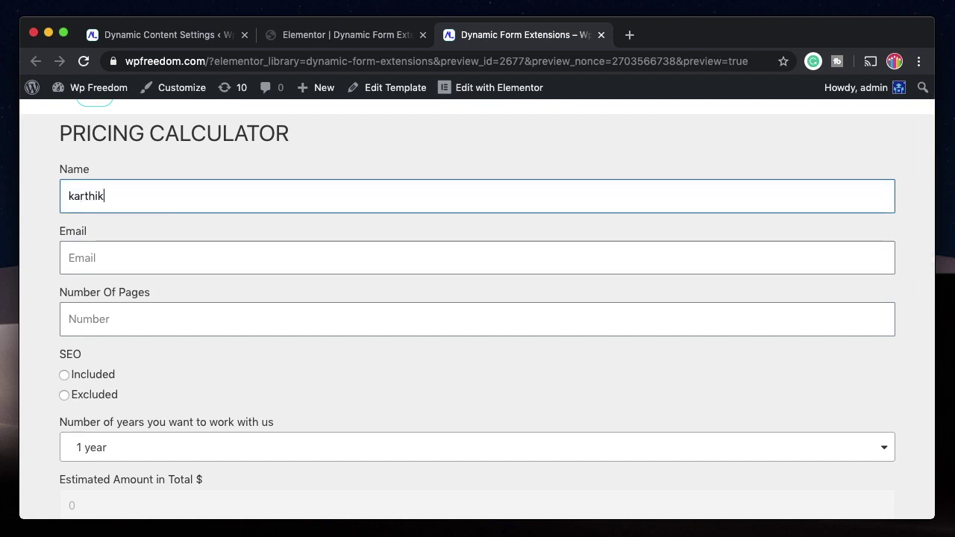
left_click(68, 257)
type("me@mai")
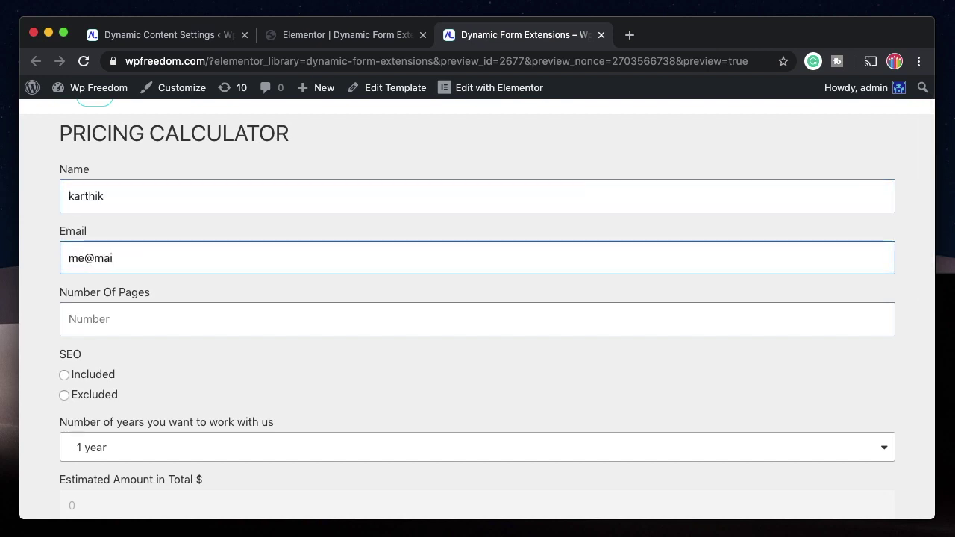
type("l.com")
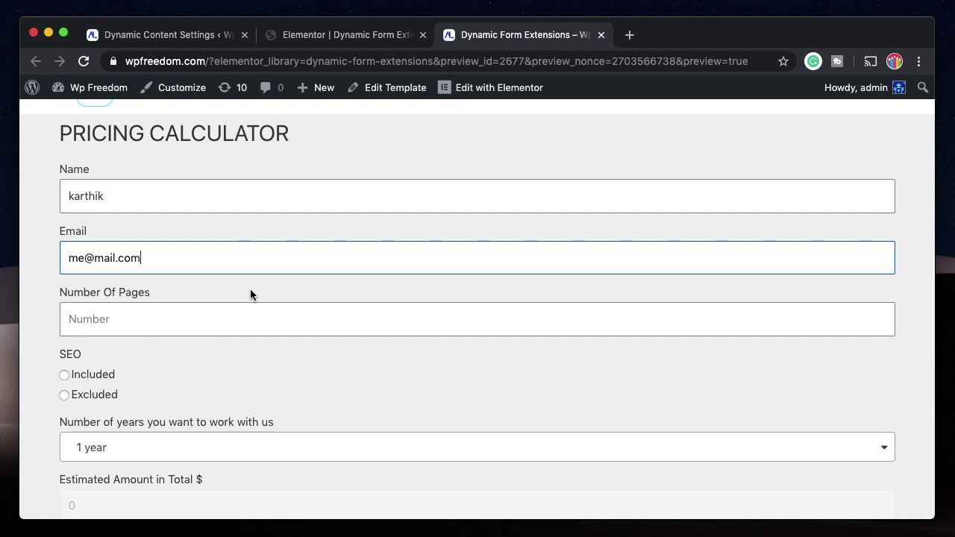
Enter 20 pages and set SEO to Excluded so the estimate shows 1000
left_click(168, 308)
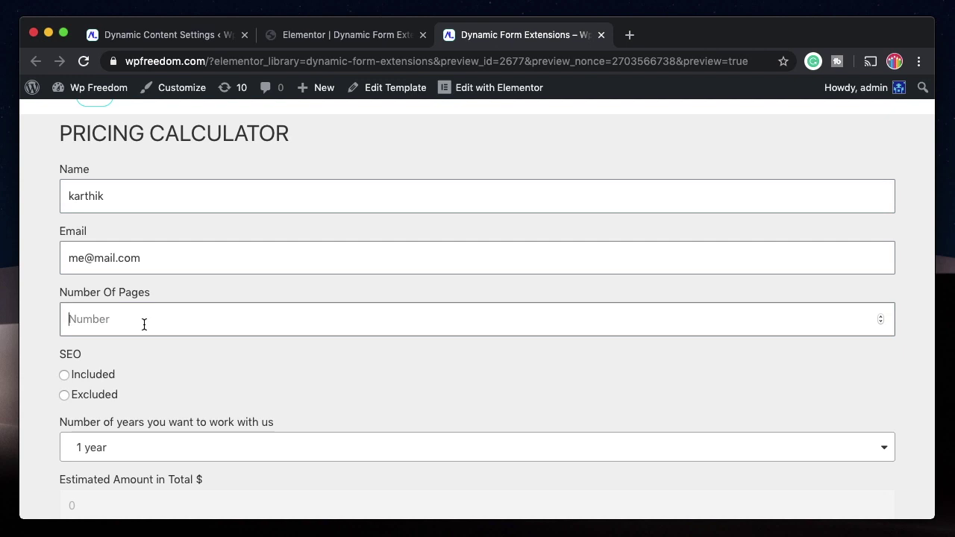
type("20")
scroll(145, 385, "down", 1)
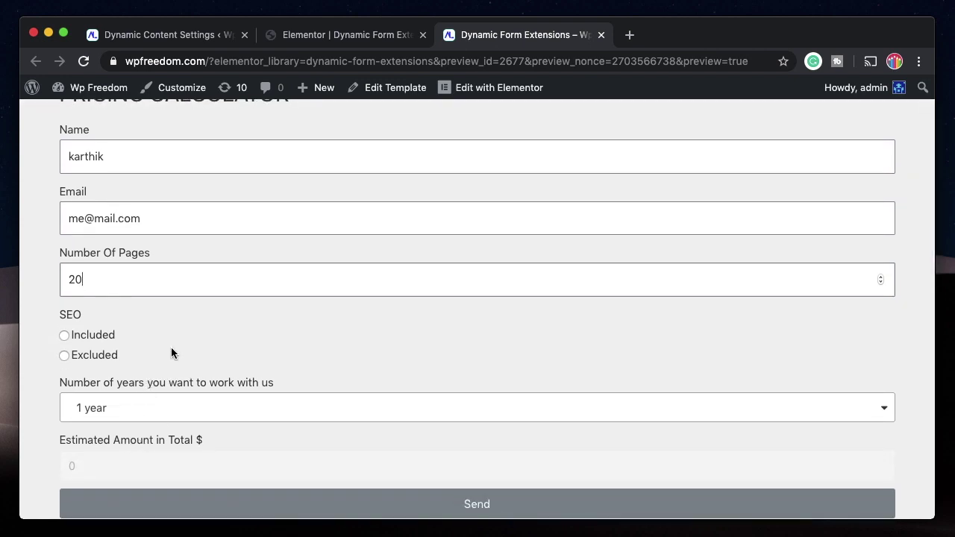
left_click(130, 333)
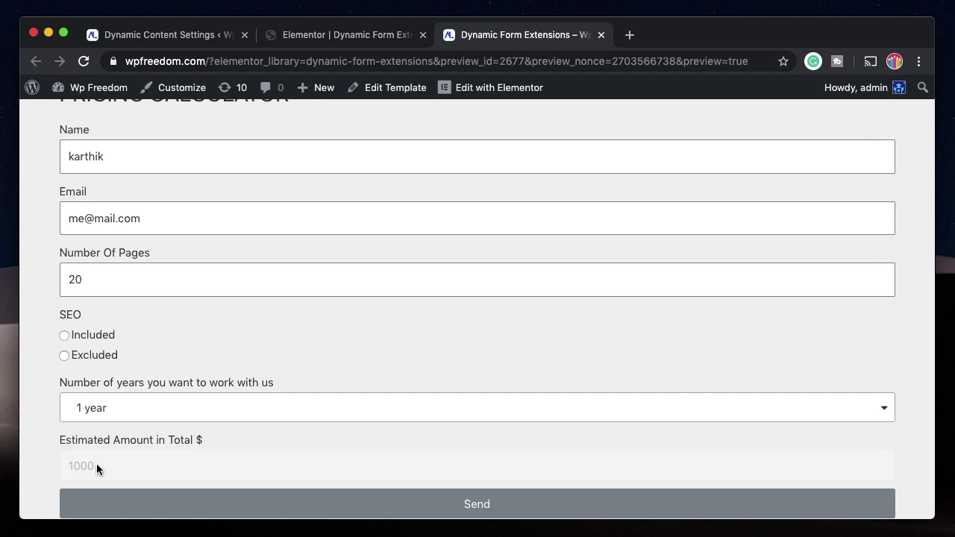
left_click(97, 336)
left_click(93, 358)
Choose 2 years, then 3 years, and set SEO to Included for a 1390 total
left_click(218, 405)
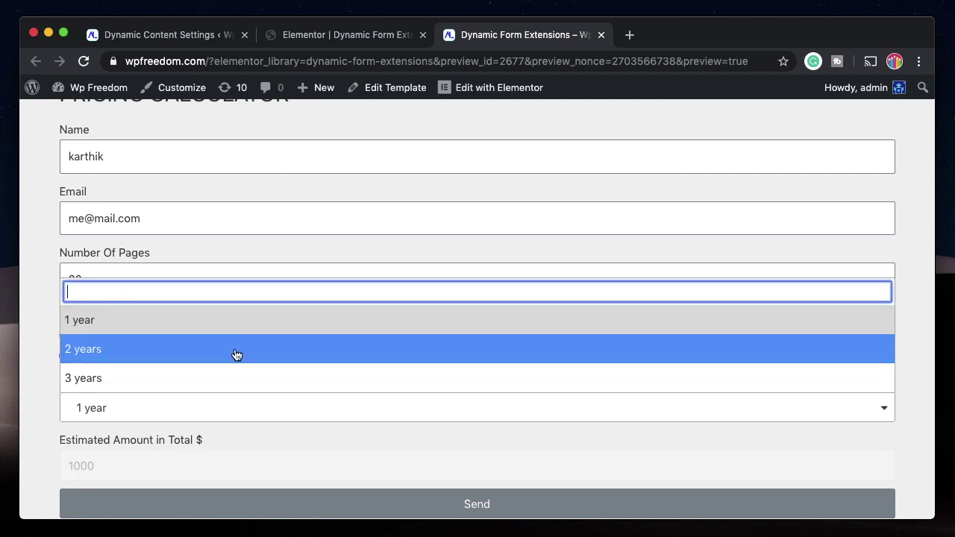
left_click(236, 349)
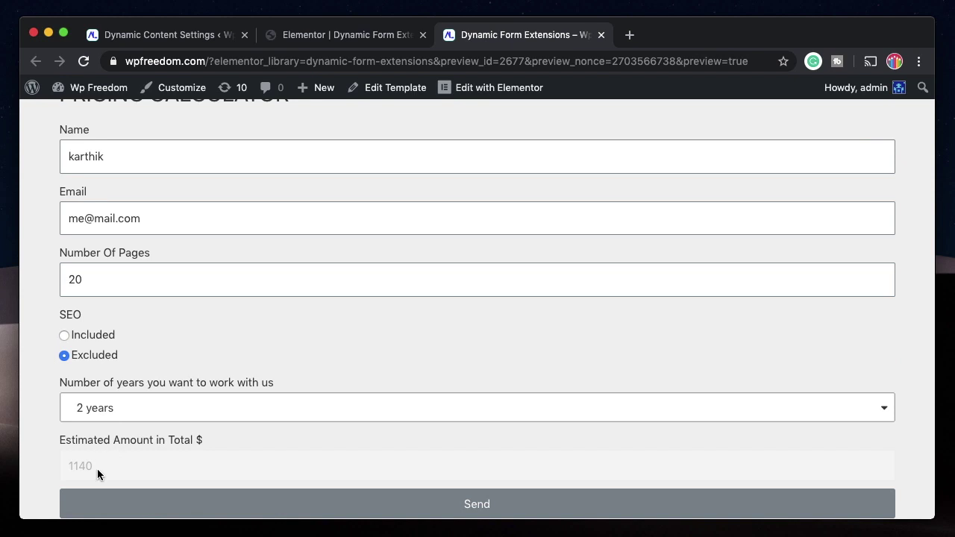
left_click(161, 404)
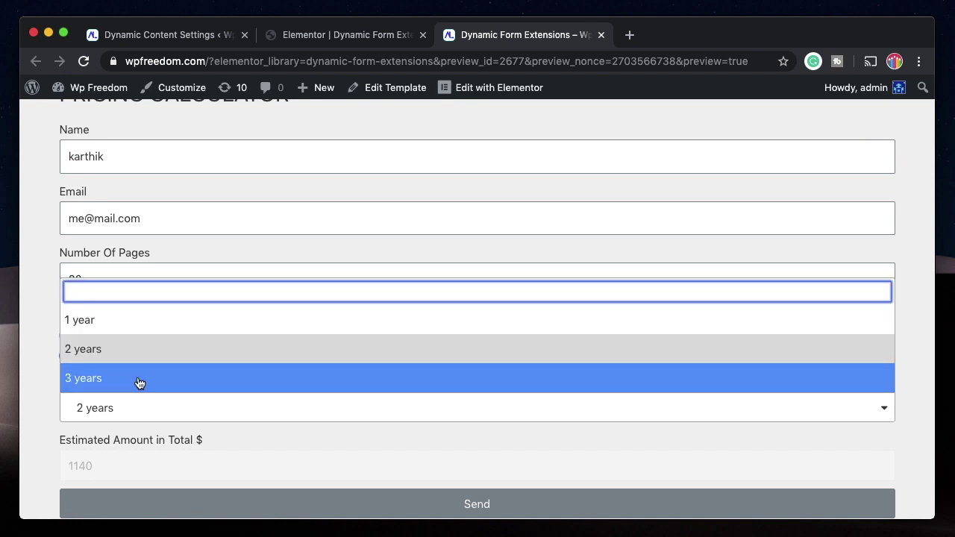
left_click(139, 383)
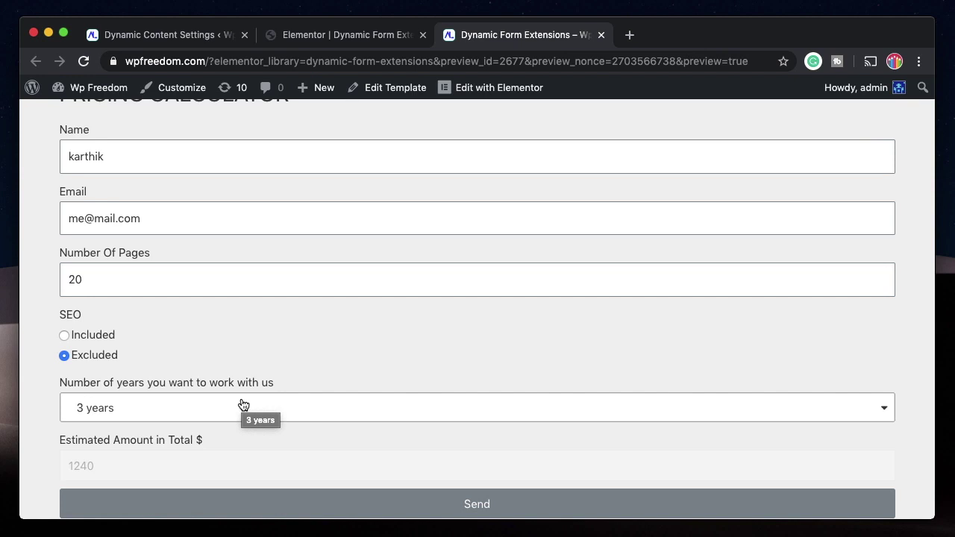
left_click(93, 336)
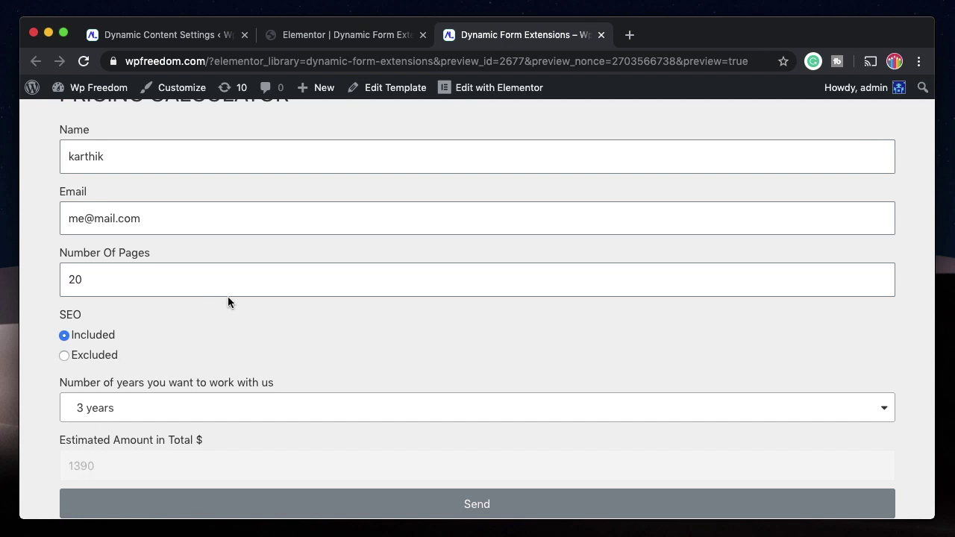
Change pages to 10 and try 1, 2, then 3 years, ending at an estimate of 890
double_click(123, 280)
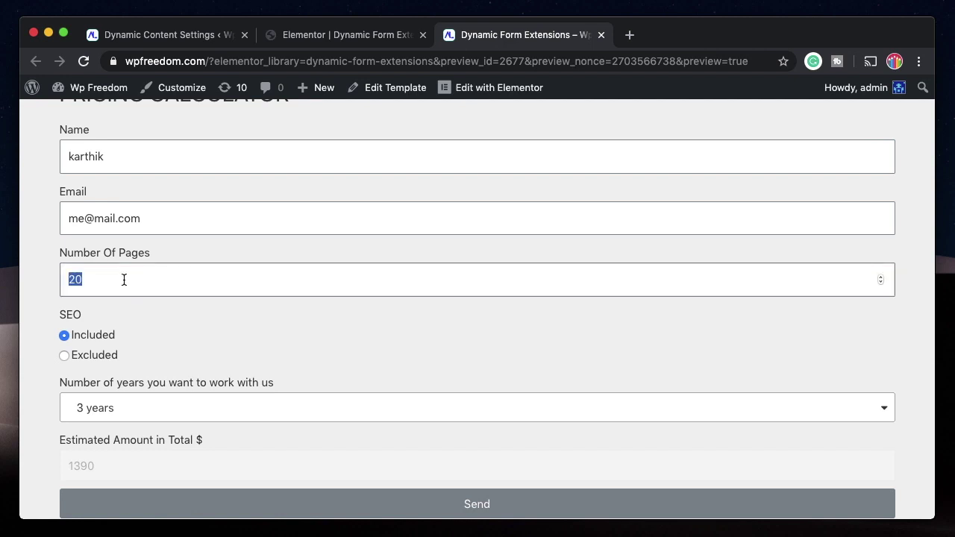
type("10")
left_click(142, 330)
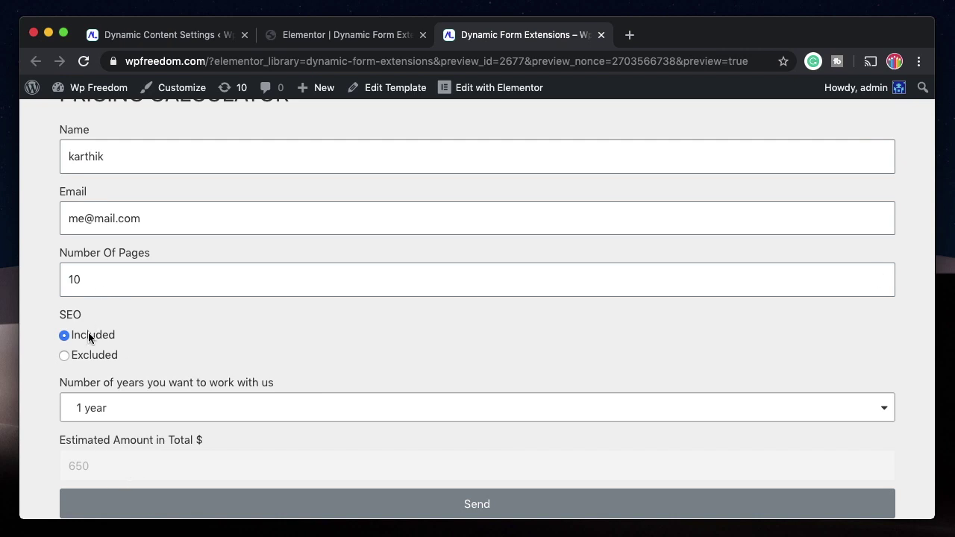
left_click(136, 413)
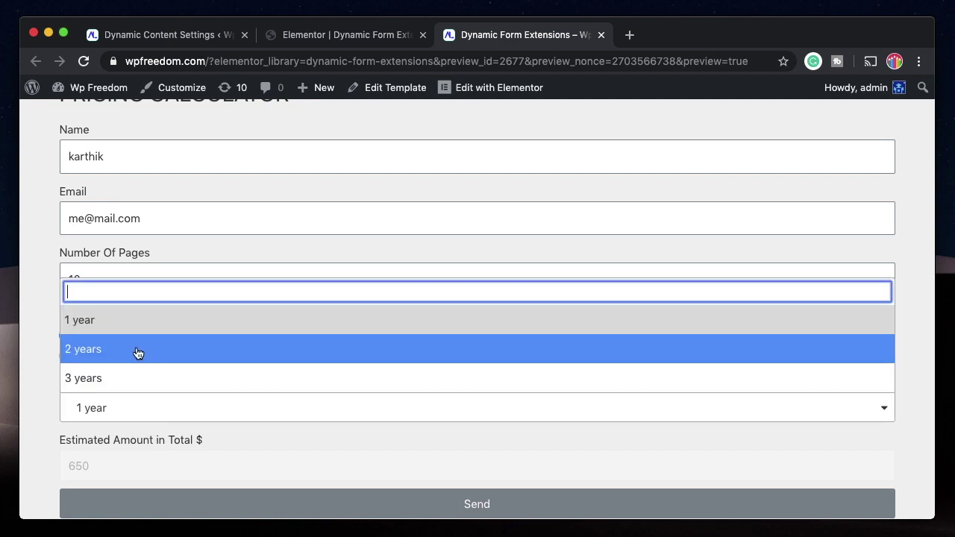
left_click(136, 348)
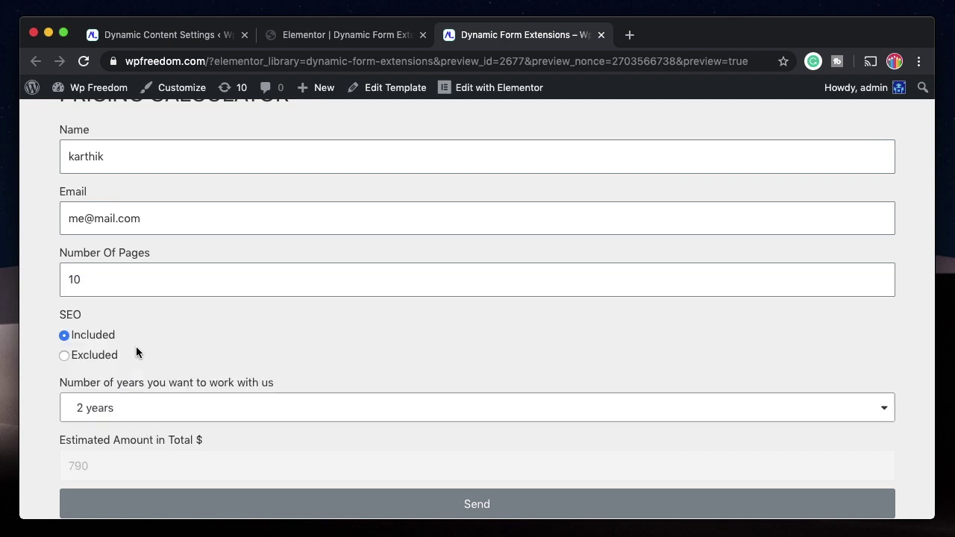
left_click(127, 407)
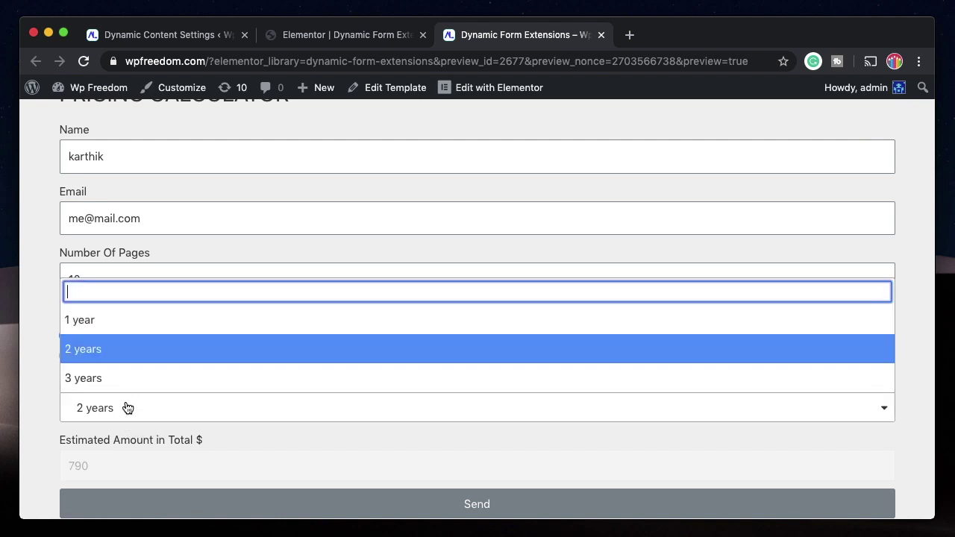
left_click(127, 379)
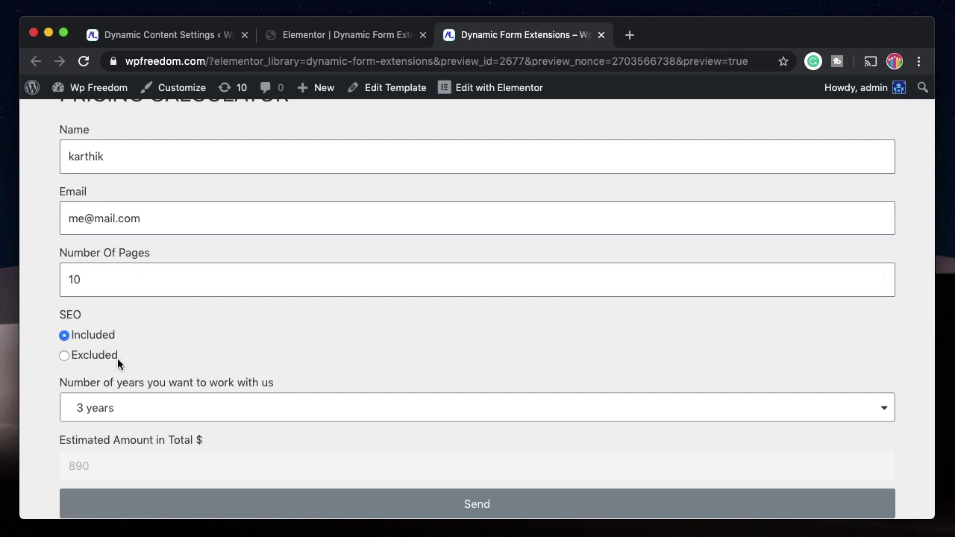
In the editor, wrap seo+years in parentheses and append /2 in the Estimated Amount expression
left_click(340, 34)
left_click(92, 328)
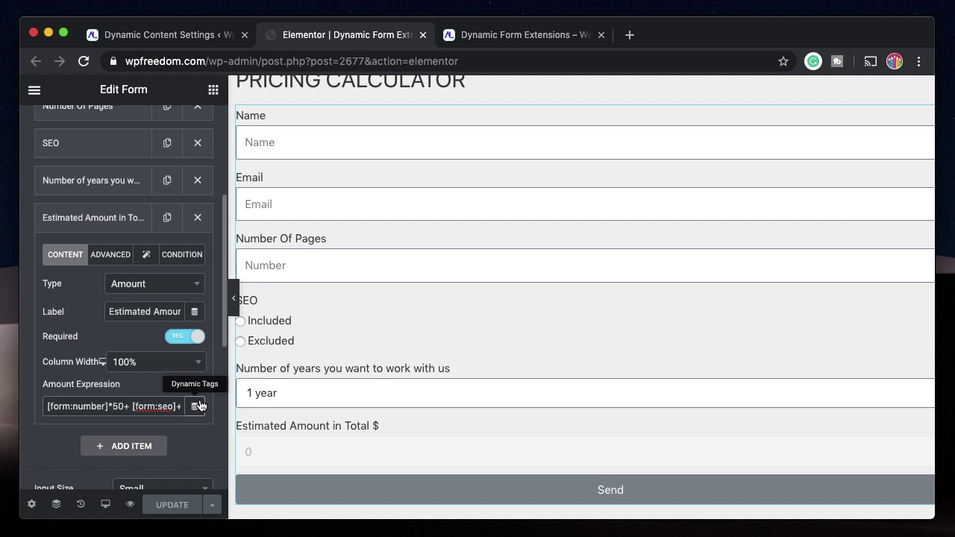
scroll(153, 403, "right", 2)
scroll(153, 403, "up", 1)
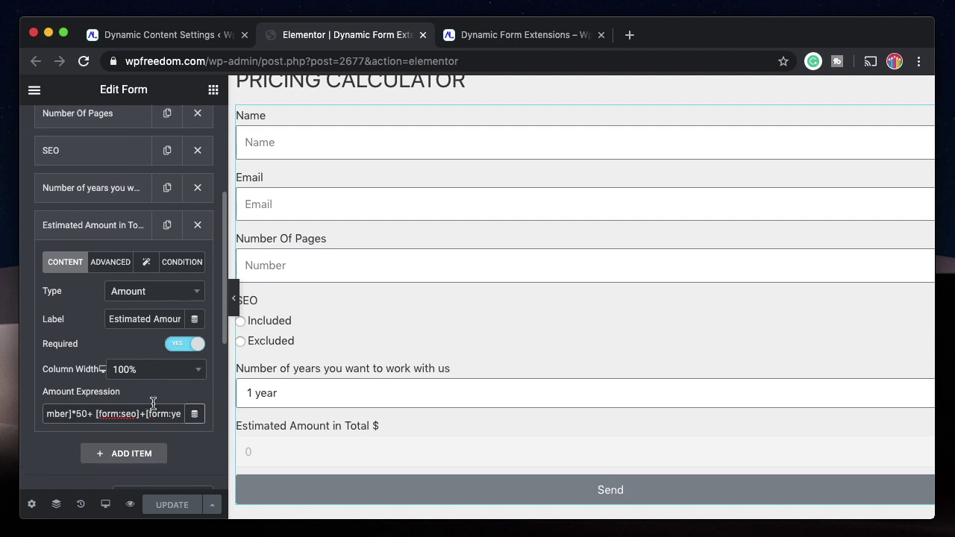
type("(")
key("BackSpace")
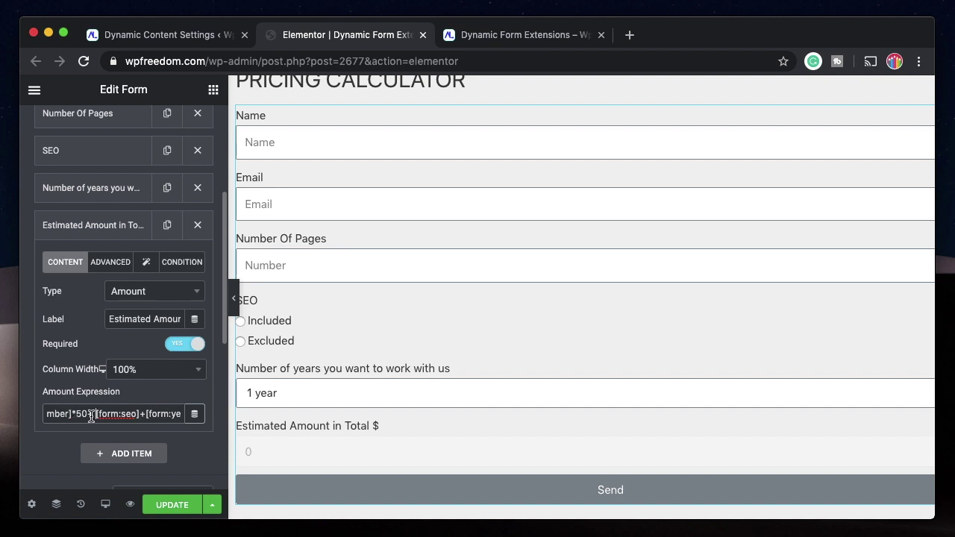
left_click(96, 415)
type("(")
left_click(170, 415)
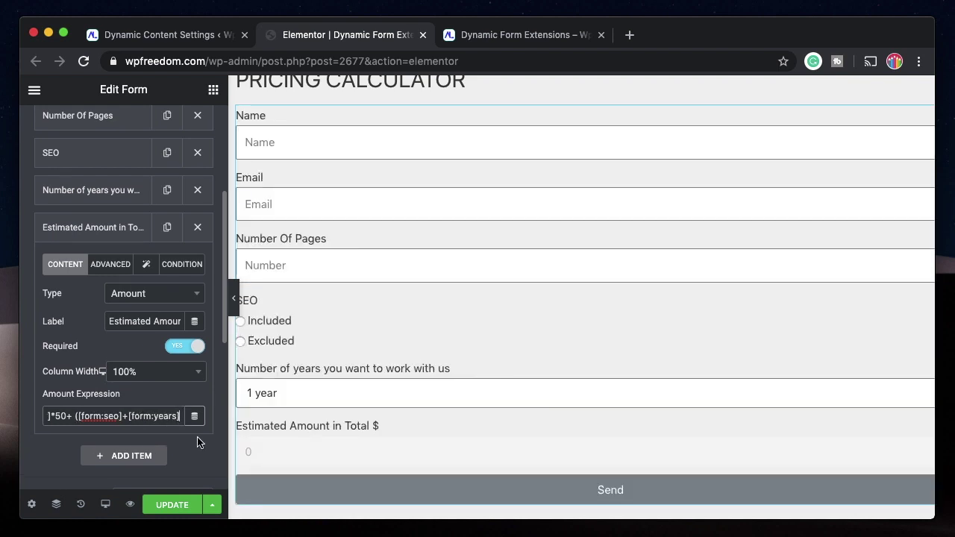
type(")/2")
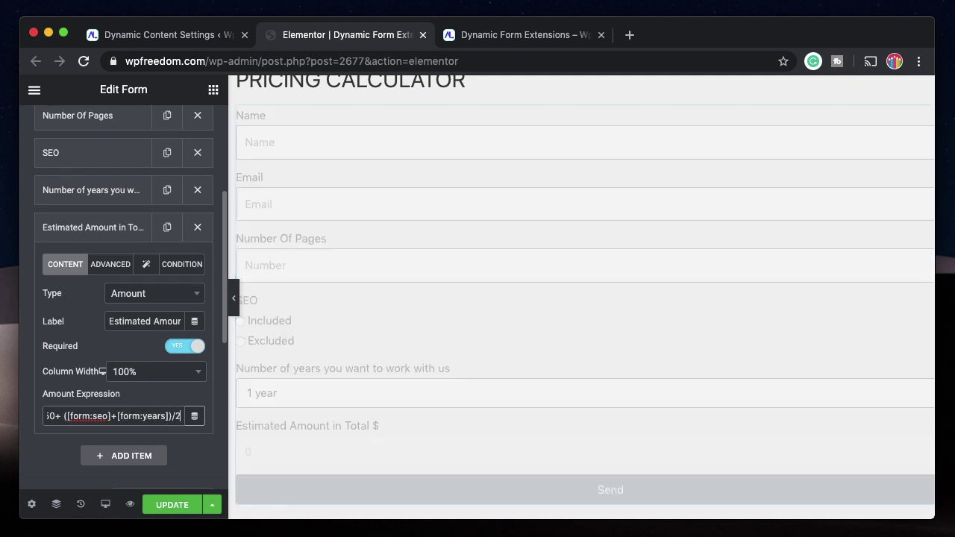
Save the form, reload the preview, and enter a test name and e-mail address
left_click(168, 505)
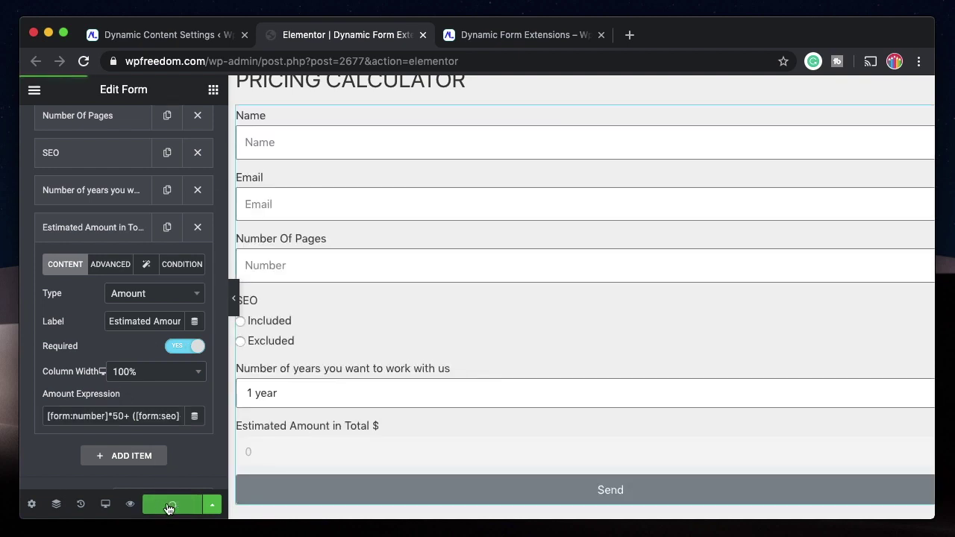
key("ctrl+Tab")
key("super+r")
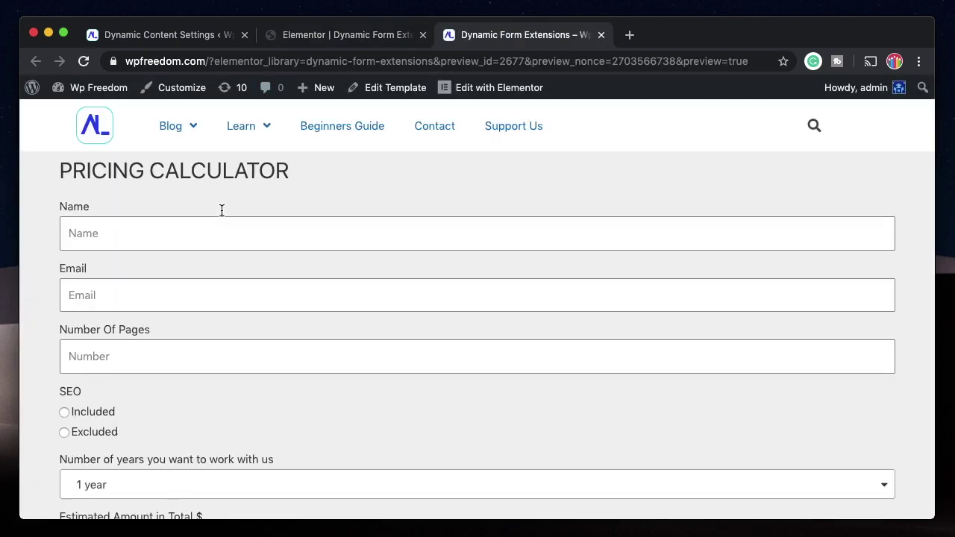
left_click(215, 226)
type("sss")
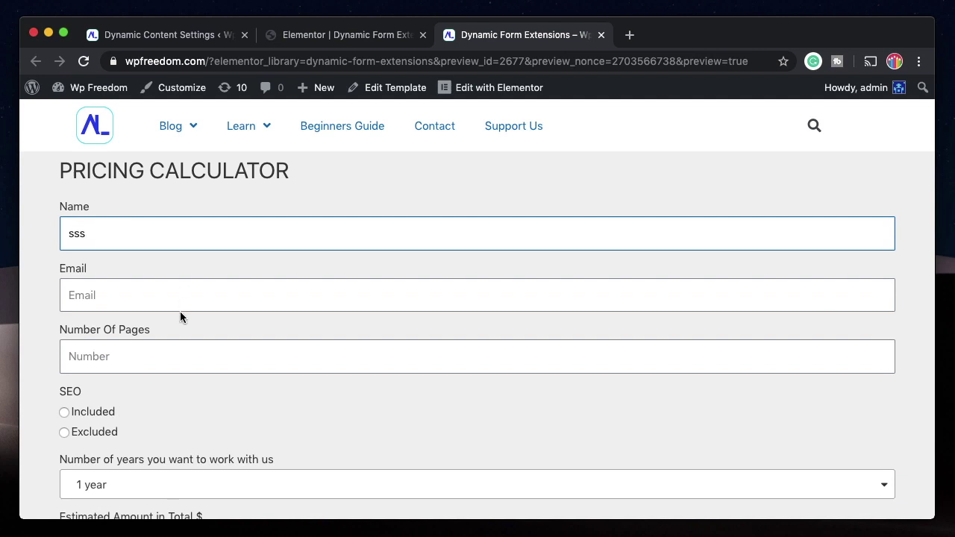
left_click(162, 296)
type("me@mai")
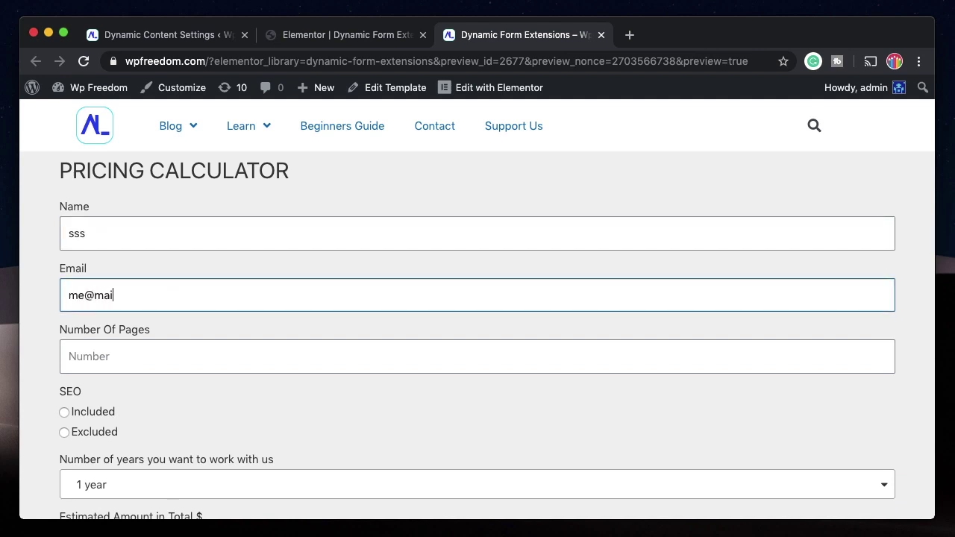
type("l.co")
type(",")
type("m")
Enter 10 pages, SEO Included and 2 years, giving an estimated total of 645
left_click(125, 361)
type("10")
right_click(256, 416)
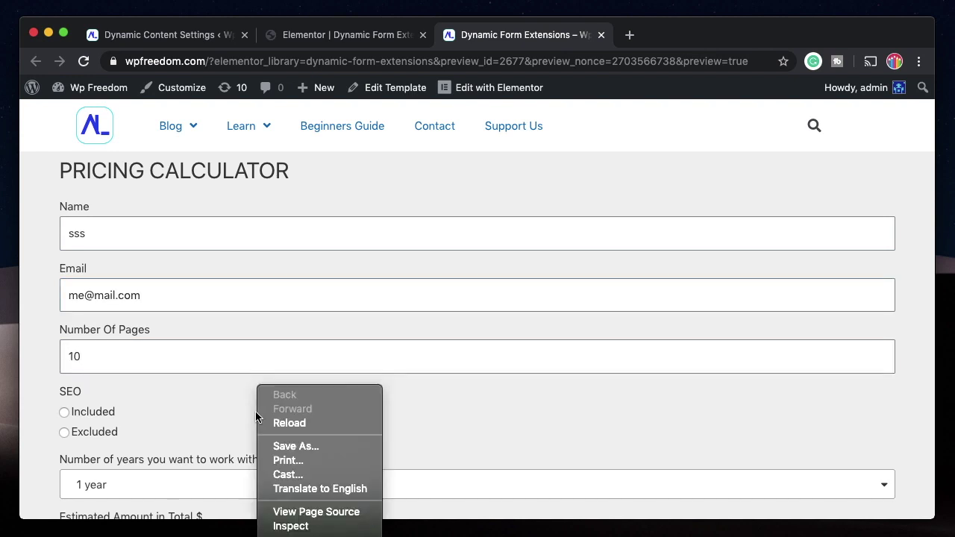
left_click(210, 417)
scroll(160, 391, "down", 2)
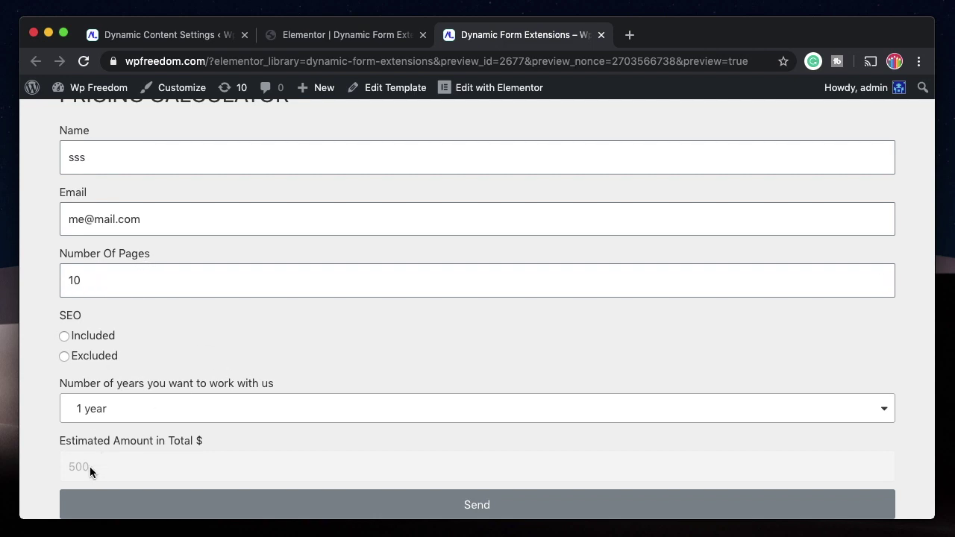
left_click(88, 338)
left_click(142, 415)
left_click(108, 359)
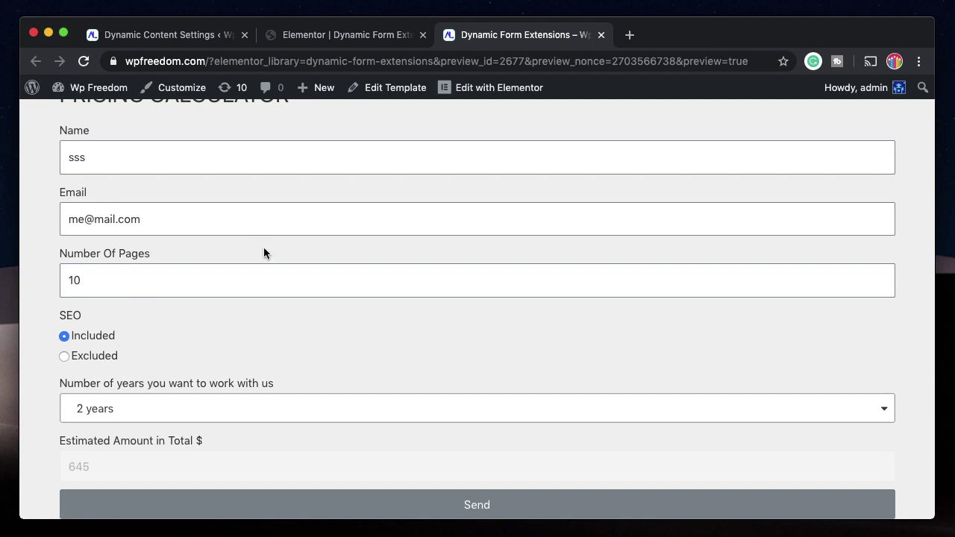
Back in the editor, check the Number of years field settings and compare with the preview
left_click(325, 38)
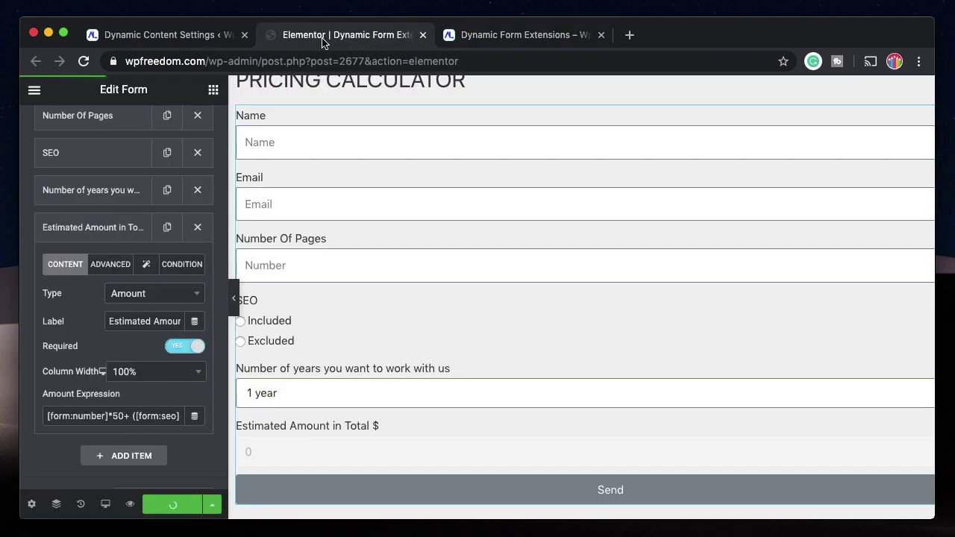
left_click(91, 198)
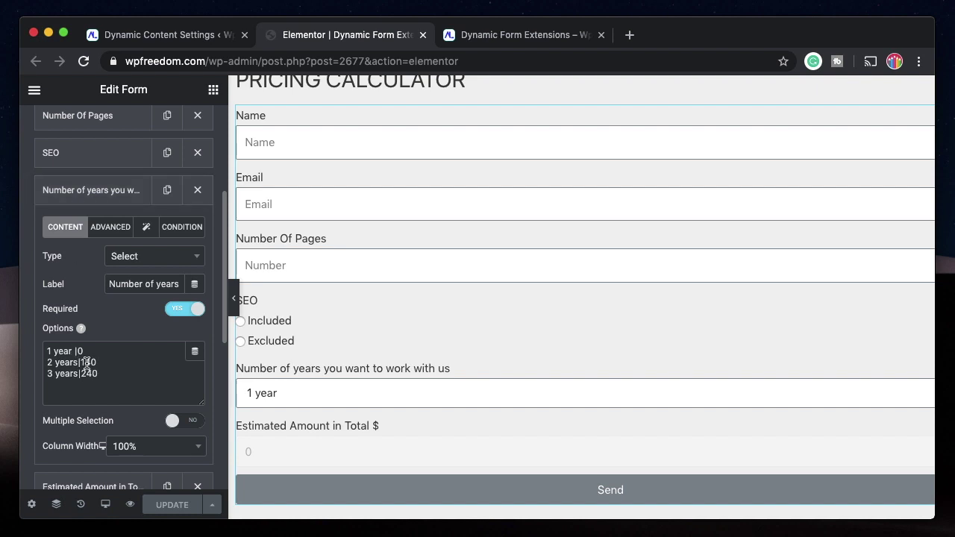
left_click(104, 196)
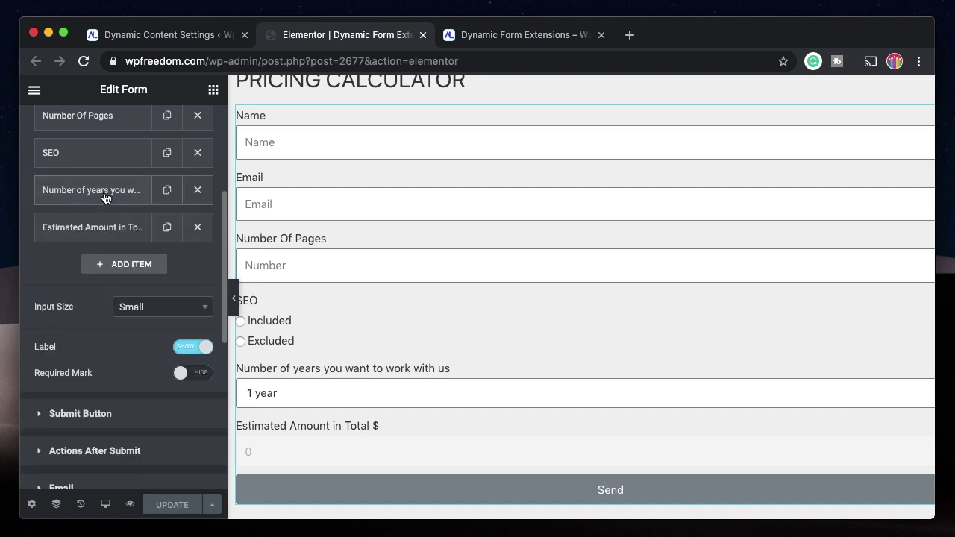
left_click(509, 37)
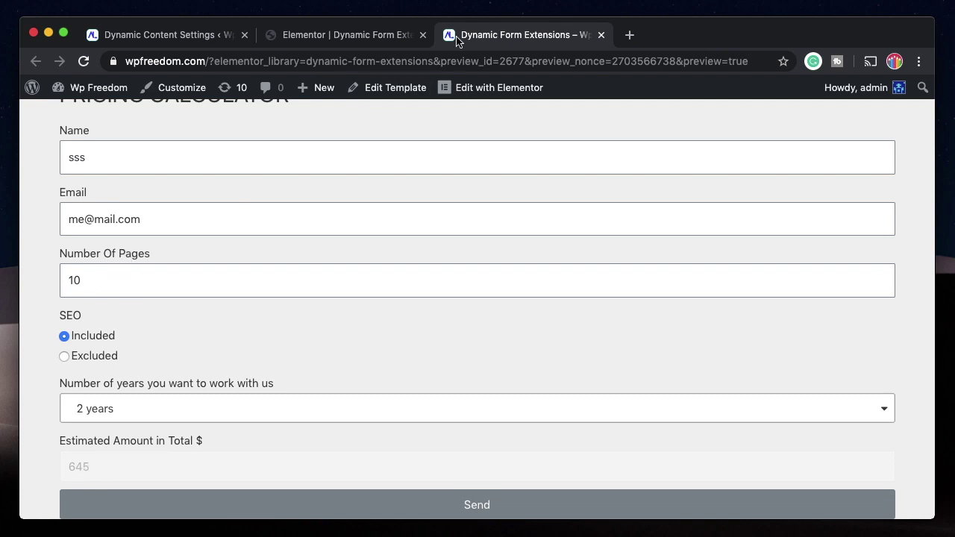
left_click(362, 35)
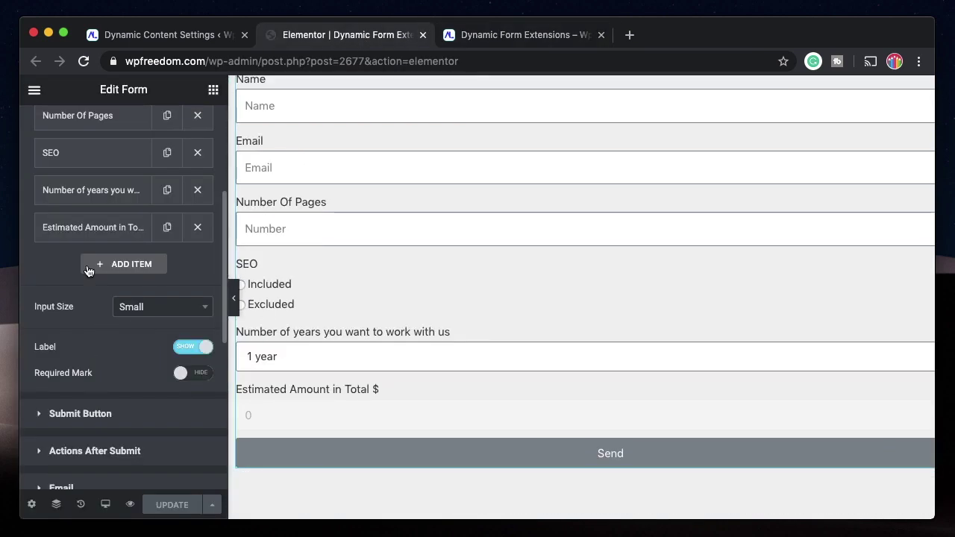
Inspect the Estimated Amount in Total expression, then collapse it and scroll the panel to the top
left_click(84, 233)
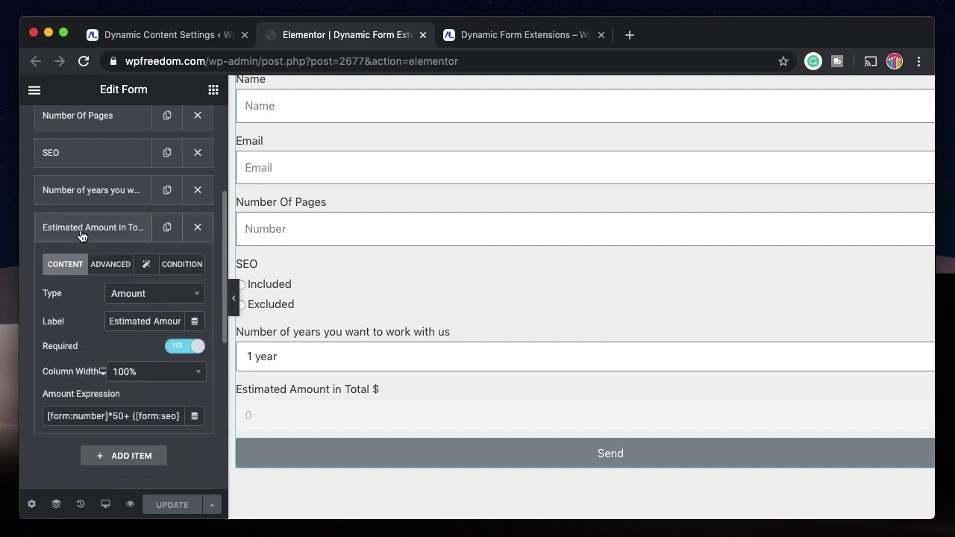
double_click(119, 415)
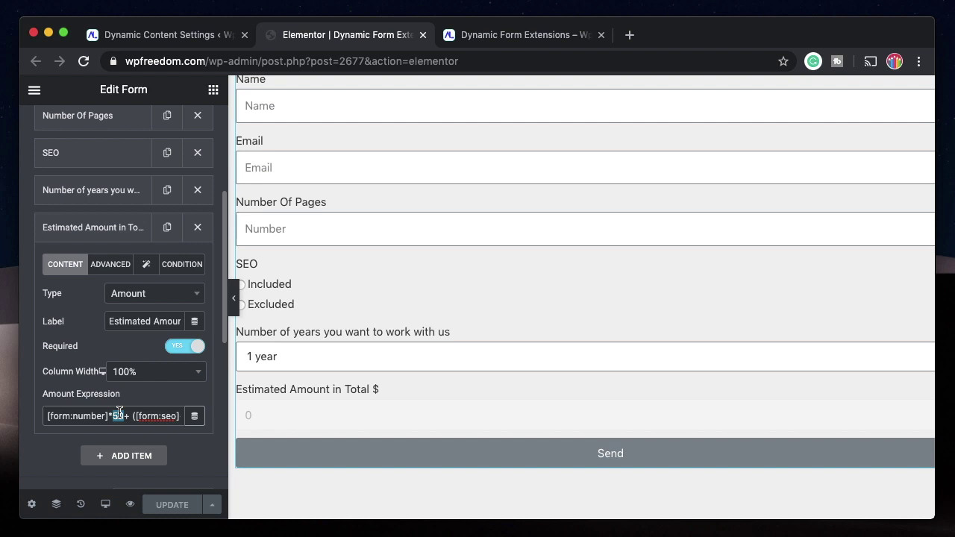
left_click(102, 236)
scroll(99, 237, "up", 3)
scroll(99, 237, "up", 2)
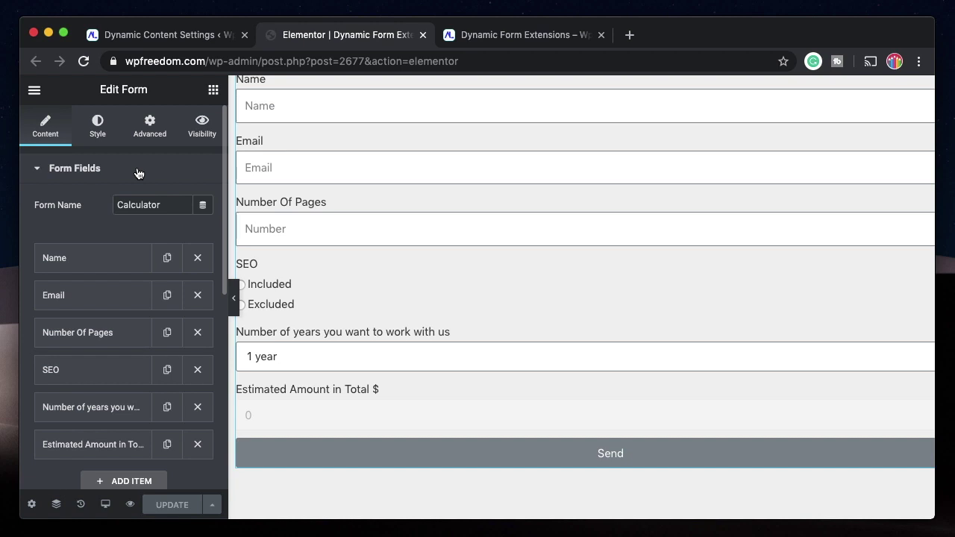
Expand Estimated Amount in Total, select [form:number] in its expression, then collapse it
left_click(106, 446)
scroll(127, 426, "down", 2)
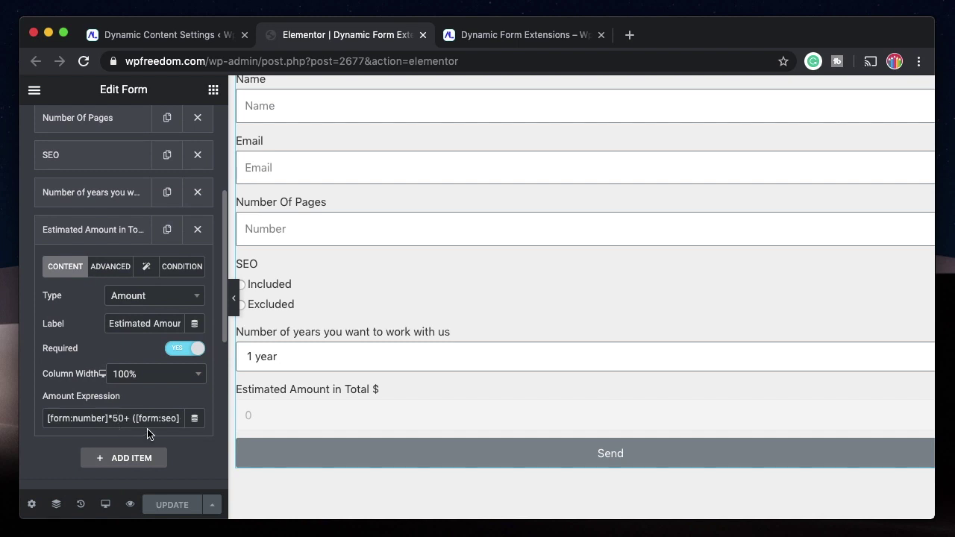
double_click(79, 419)
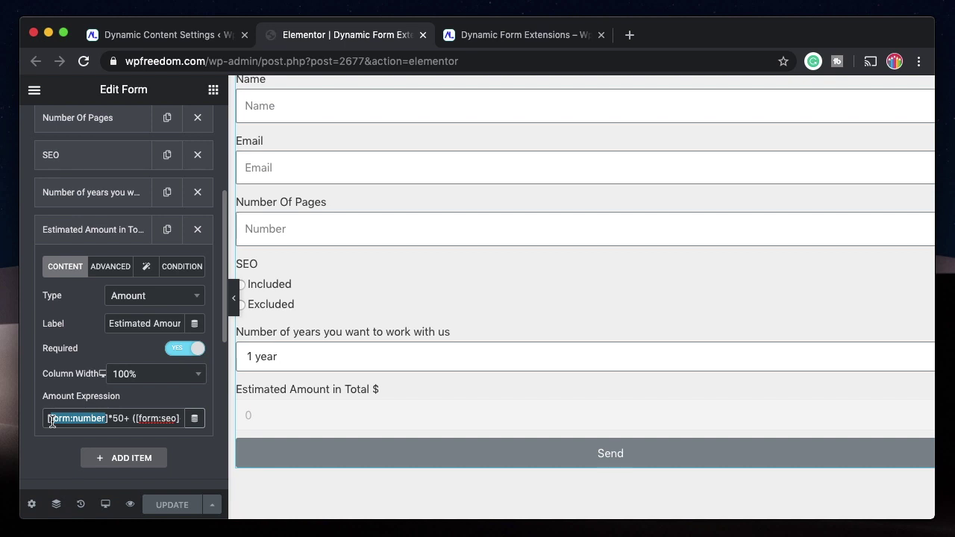
double_click(86, 419)
left_click(100, 233)
Change the SEO options to Included|150.99 and Excluded|45.99 and collapse the field
scroll(85, 188, "up", 2)
left_click(91, 191)
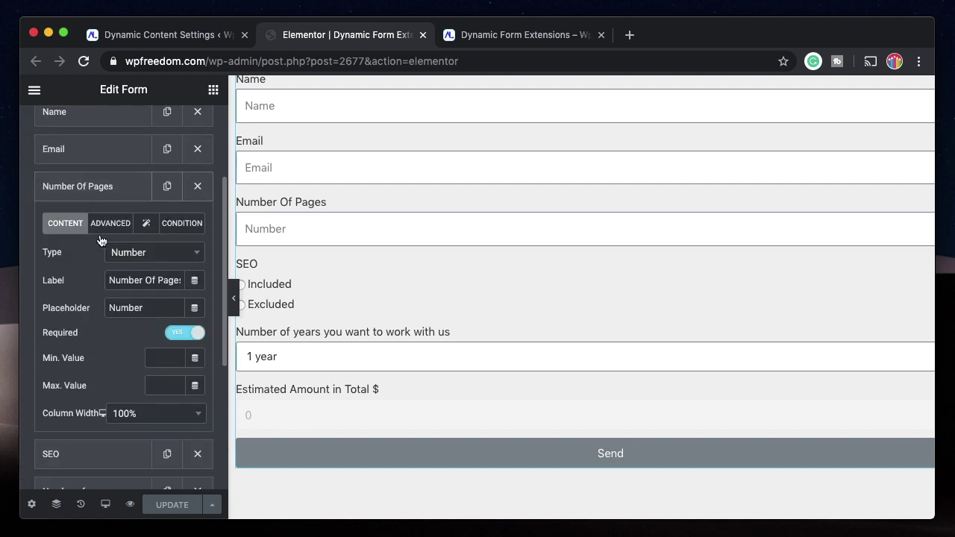
left_click(74, 453)
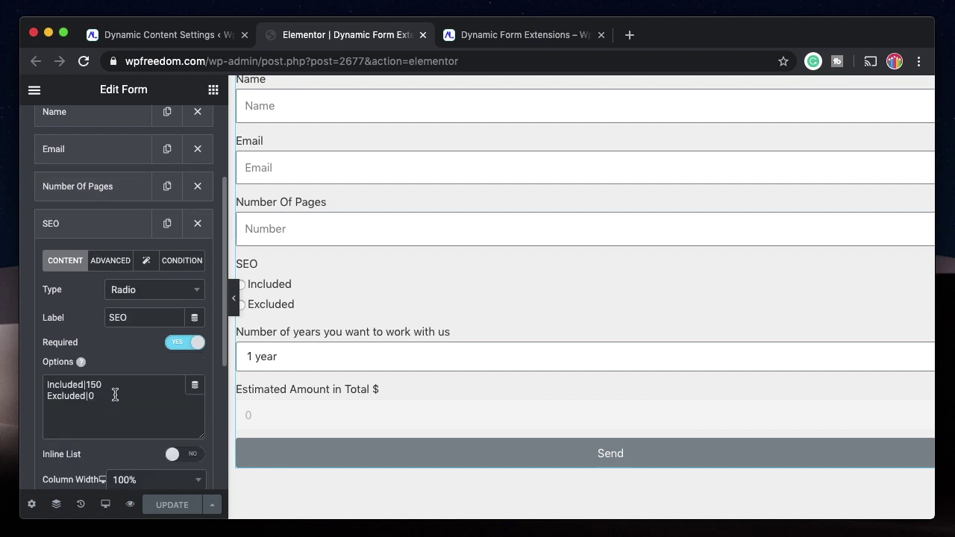
left_click(113, 386)
type(".5")
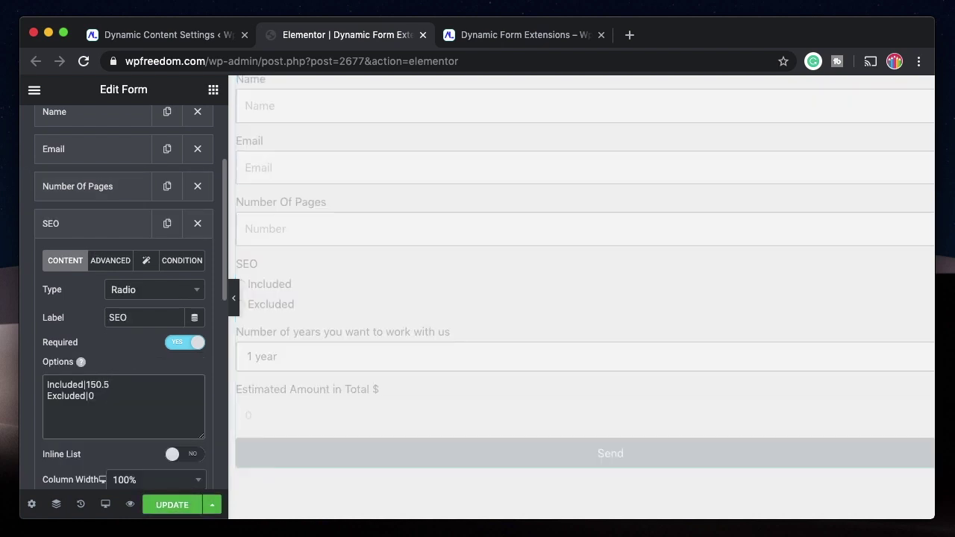
left_click(109, 397)
key("BackSpace")
type("45.99")
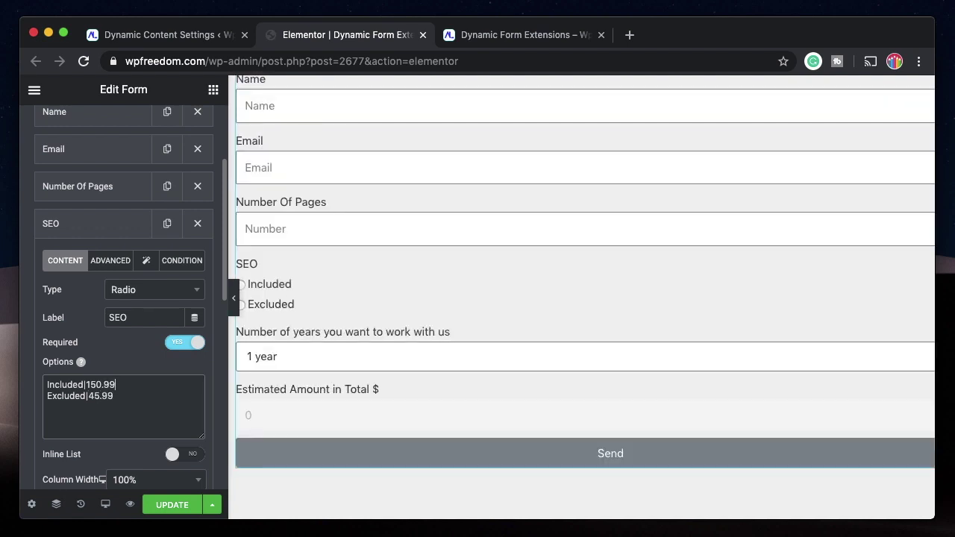
left_click(79, 228)
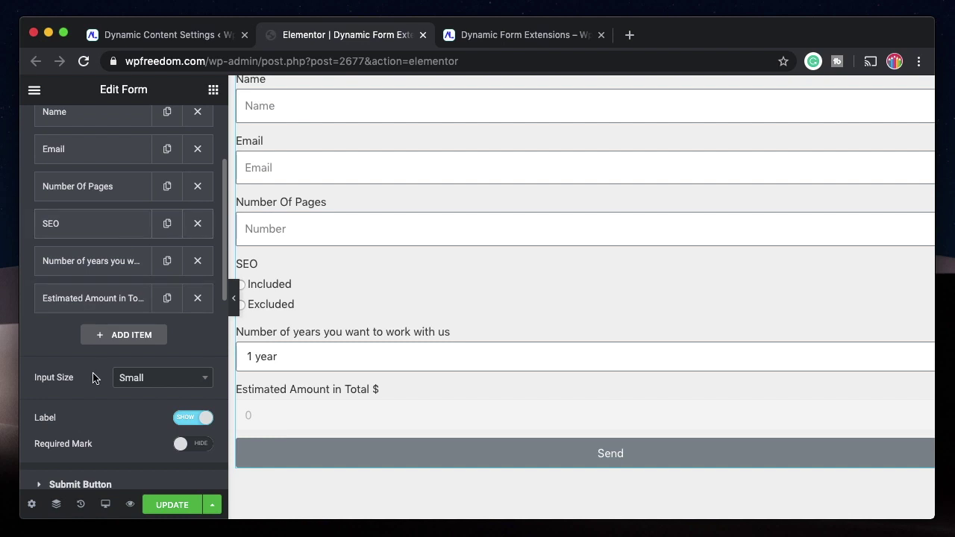
Edit the amount expression to [form:number]*50+ [form:seo]+[form:years], removing the parentheses and /2
left_click(102, 302)
scroll(121, 414, "down", 3)
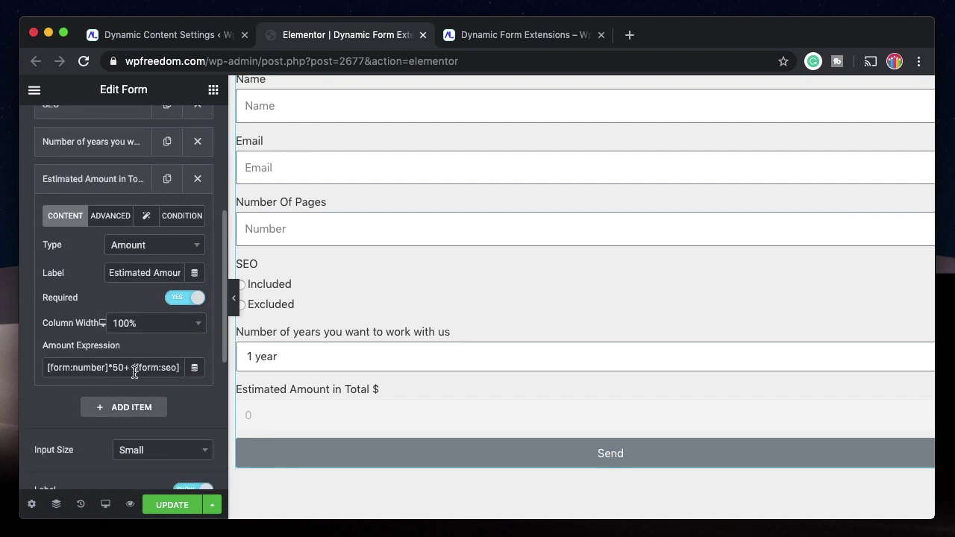
left_click(135, 373)
type("+")
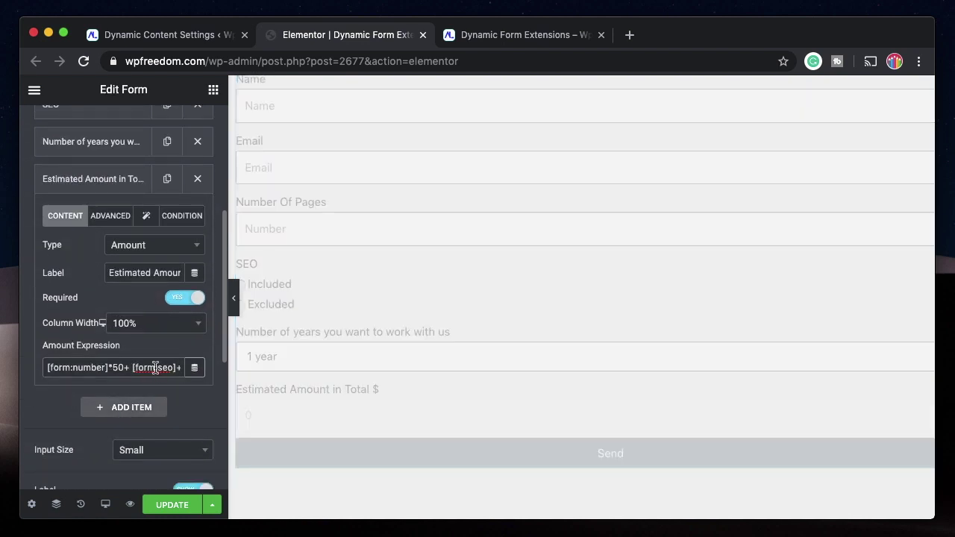
type("[form:years])")
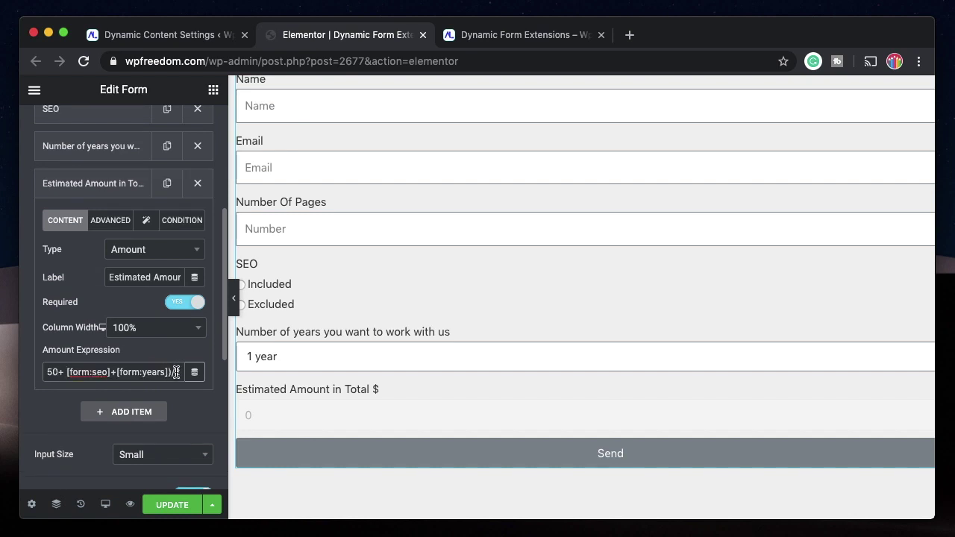
type("/2")
key("shift+Left")
key("shift+Left")
key("shift+Left")
key("BackSpace")
key("Left")
key("Left")
key("Left")
key("Left")
key("Left")
key("Left")
key("Left")
key("Left")
key("Left")
key("Left")
key("Left")
key("Left")
key("Left")
key("Left")
key("Left")
key("Left")
key("Left")
key("Left")
key("Left")
key("Left")
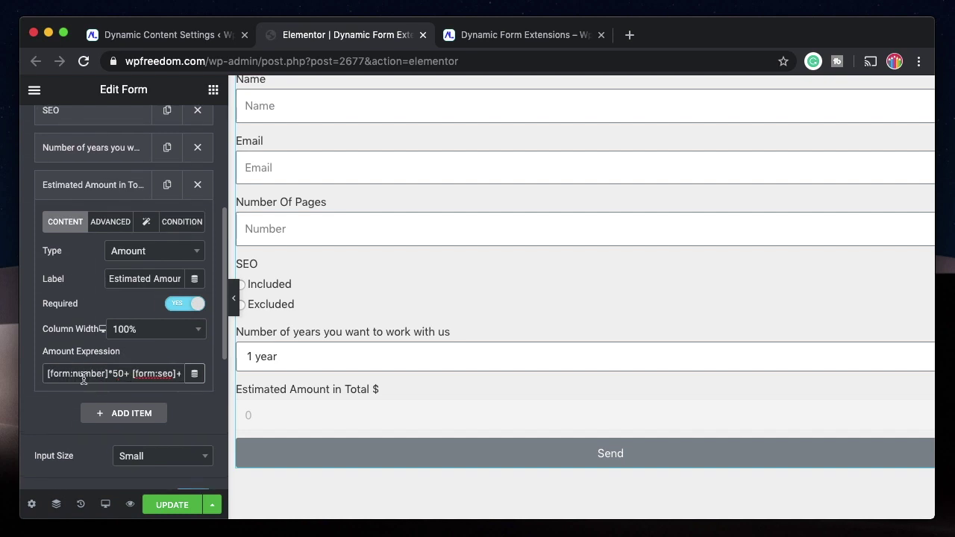
scroll(109, 364, "down", 1)
scroll(109, 365, "right", 2)
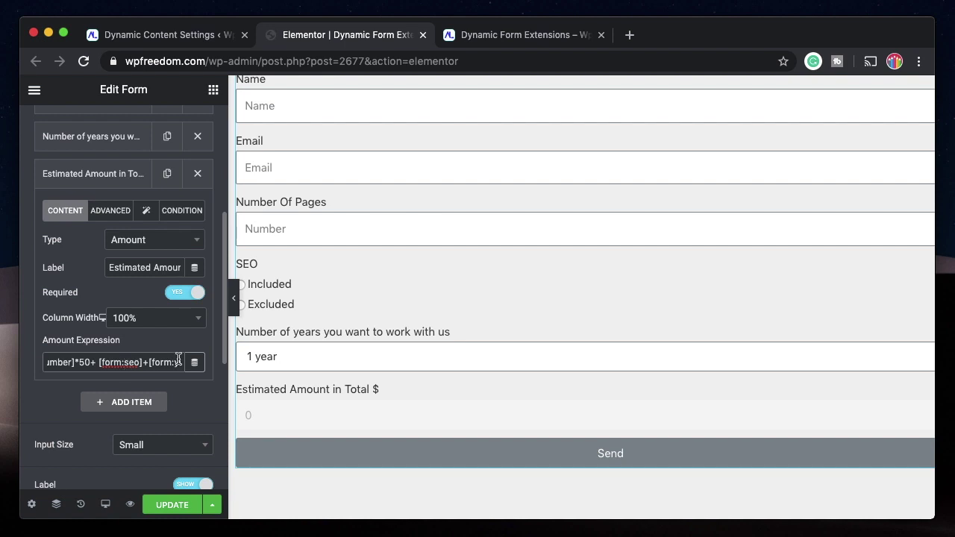
scroll(159, 362, "down", 1)
scroll(159, 362, "right", 2)
scroll(145, 245, "up", 2)
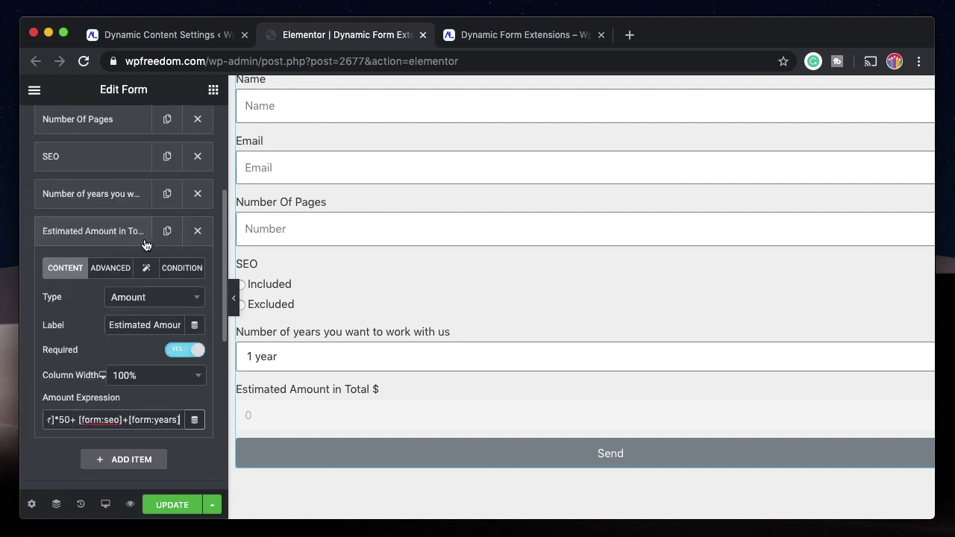
Review the Number of years and SEO field settings, then save the form
left_click(100, 192)
left_click(87, 158)
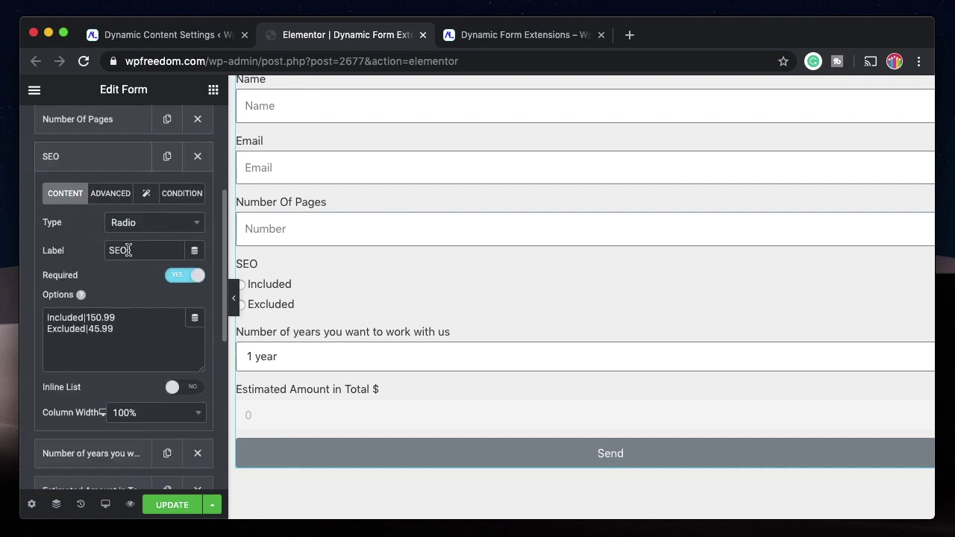
left_click(82, 162)
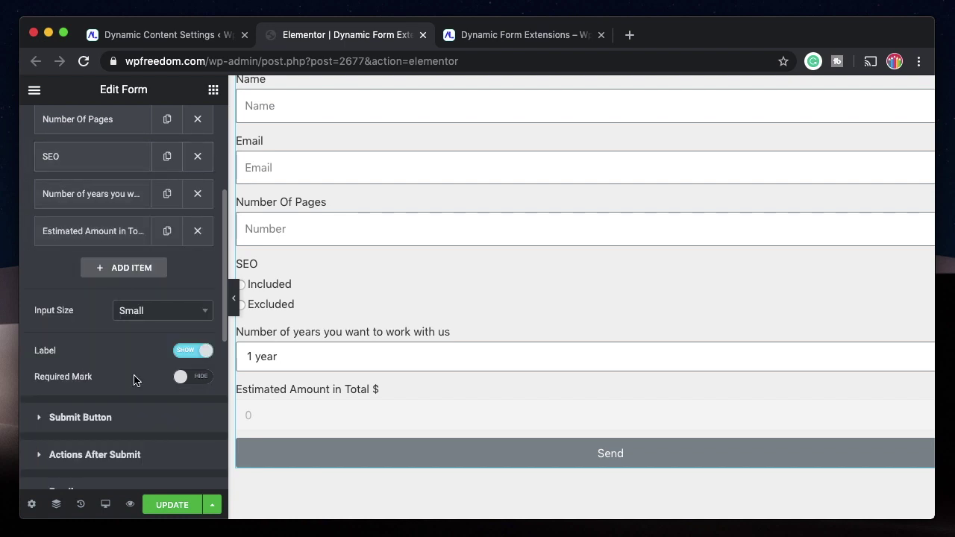
left_click(168, 507)
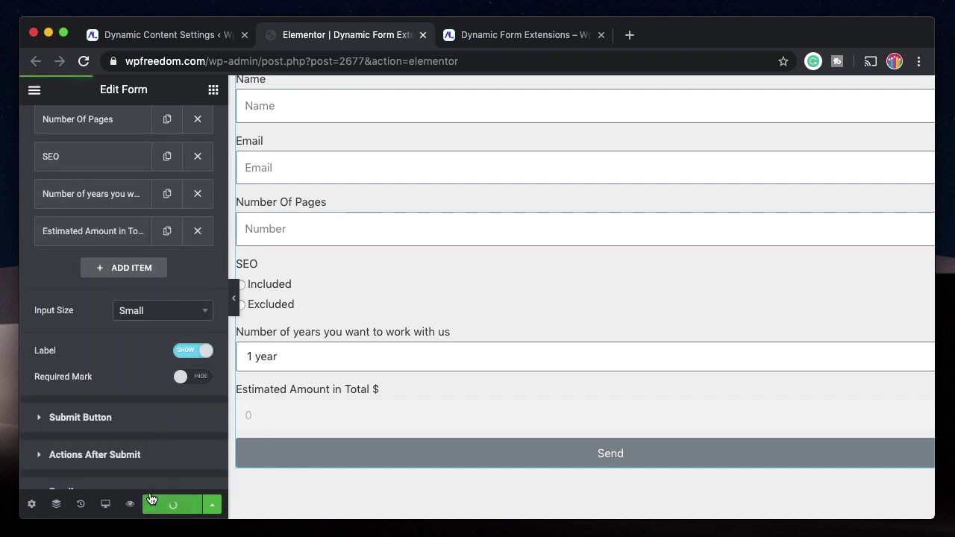
Reload the preview and enter a test name and e-mail address
left_click(532, 35)
key("super+r")
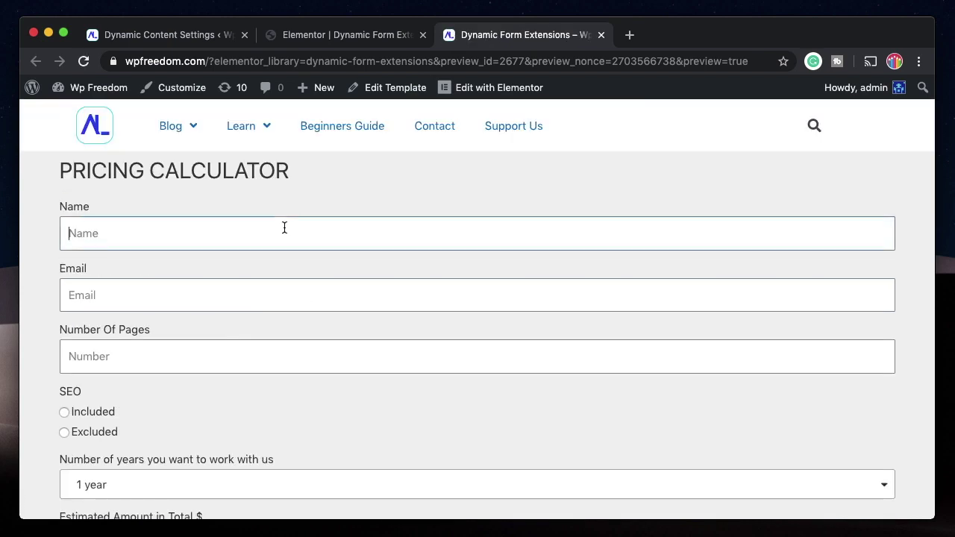
left_click(284, 226)
type("kakak")
key("Tab")
type("me")
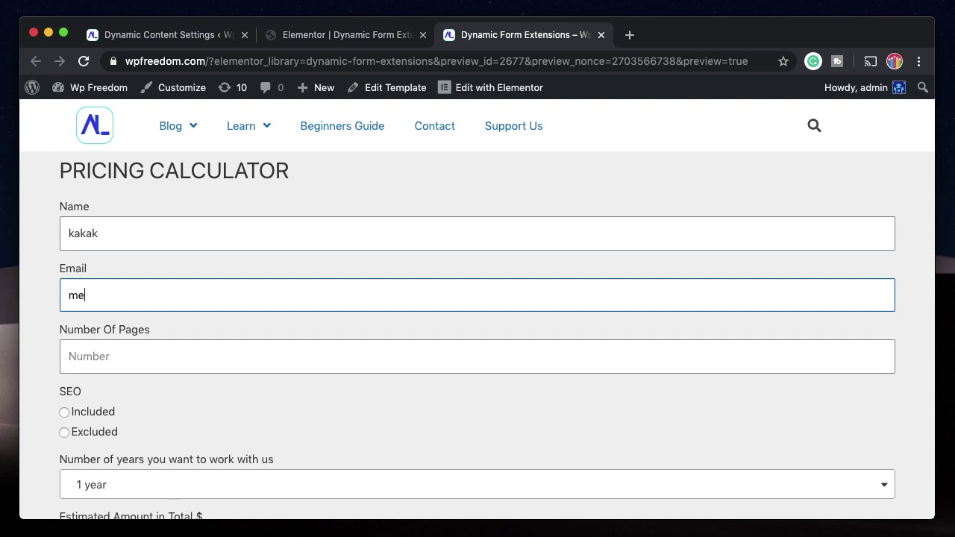
type("@mail.com")
Set Number Of Pages to 10 after several trial entries
left_click(206, 350)
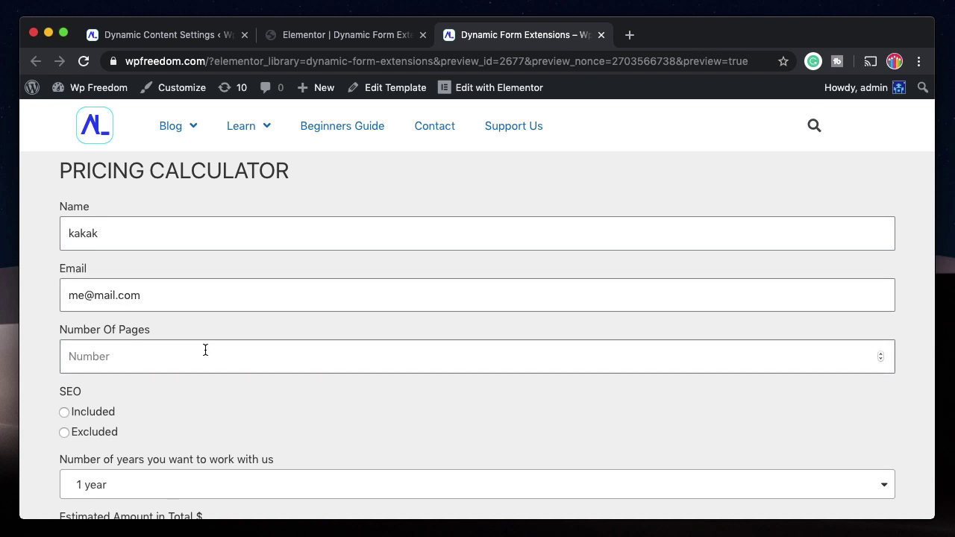
type("10")
key("BackSpace")
key("BackSpace")
type("-1")
key("BackSpace")
type("8")
key("BackSpace")
key("BackSpace")
type("10")
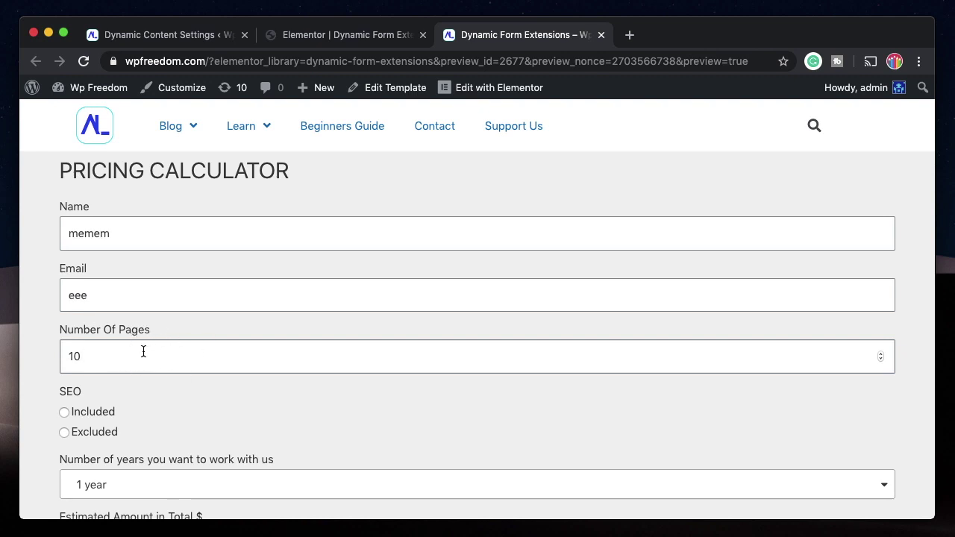
key("BackSpace")
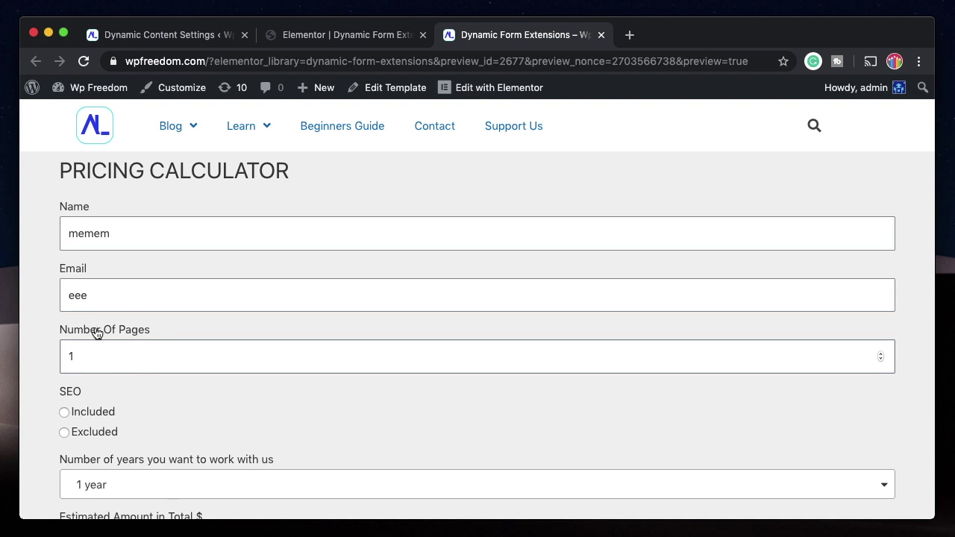
left_click(880, 362)
left_click(529, 367)
type("0")
Pick SEO Included, 3 years, then SEO Excluded for a 785.99 total, and return to the editor
scroll(165, 394, "down", 1)
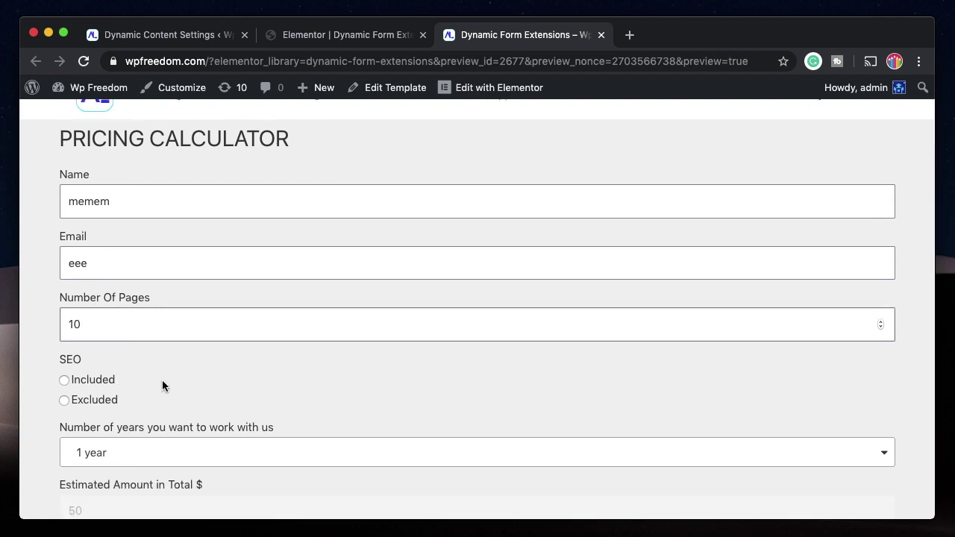
scroll(162, 379, "down", 2)
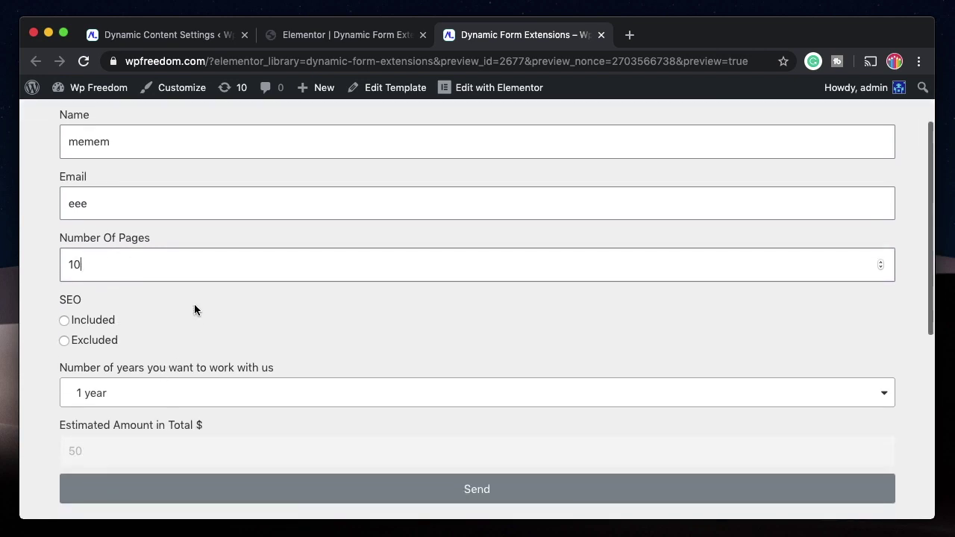
left_click(89, 320)
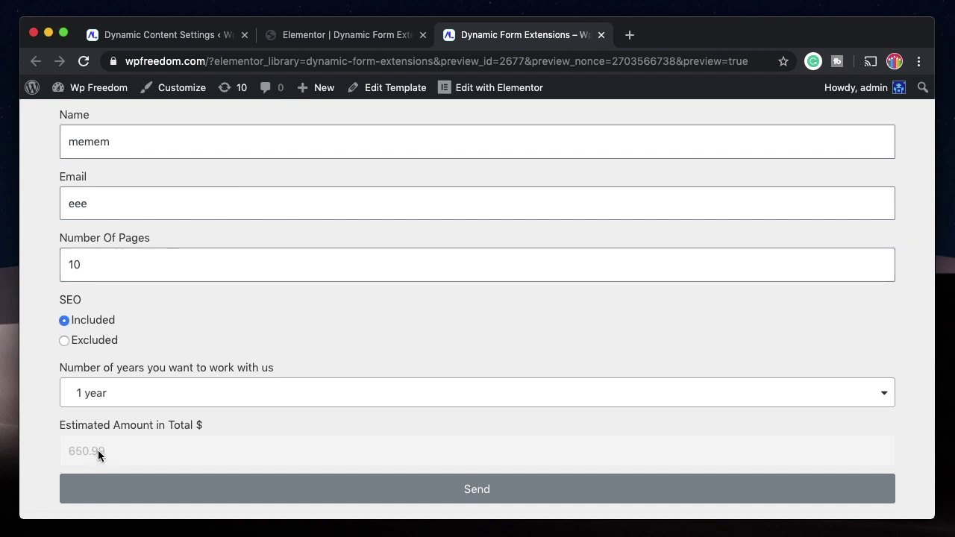
left_click(316, 393)
left_click(233, 355)
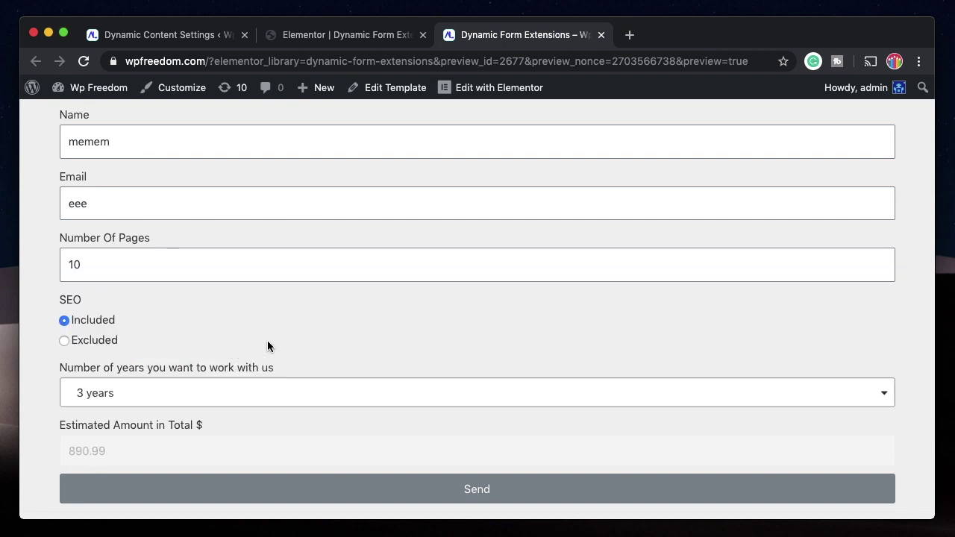
left_click(91, 340)
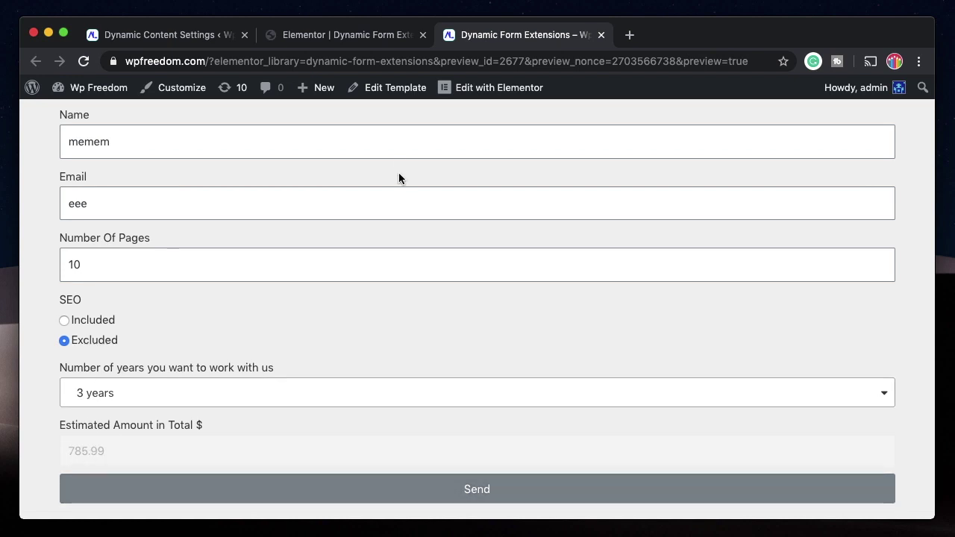
left_click(352, 41)
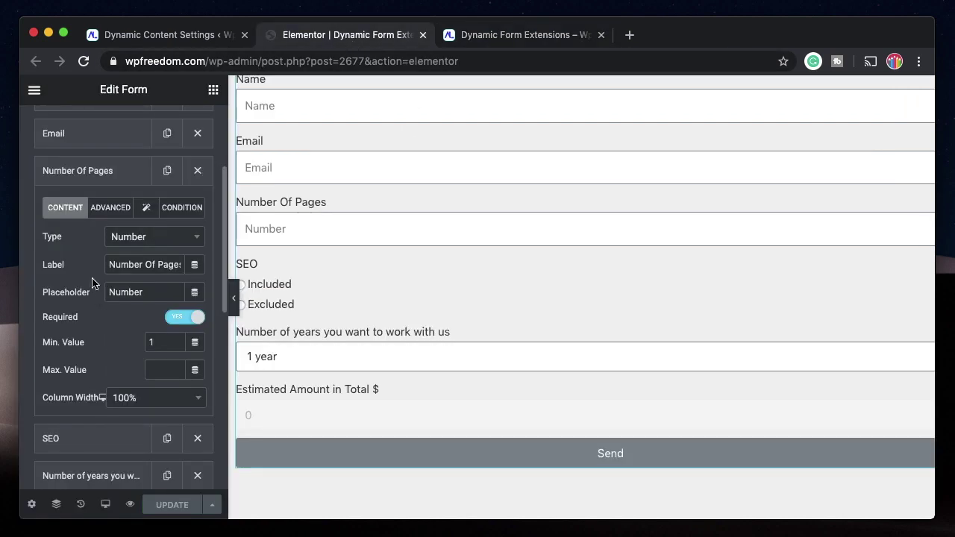
Review the Estimated Amount in Total expression and the Email field's Condition settings, then collapse them
left_click(92, 176)
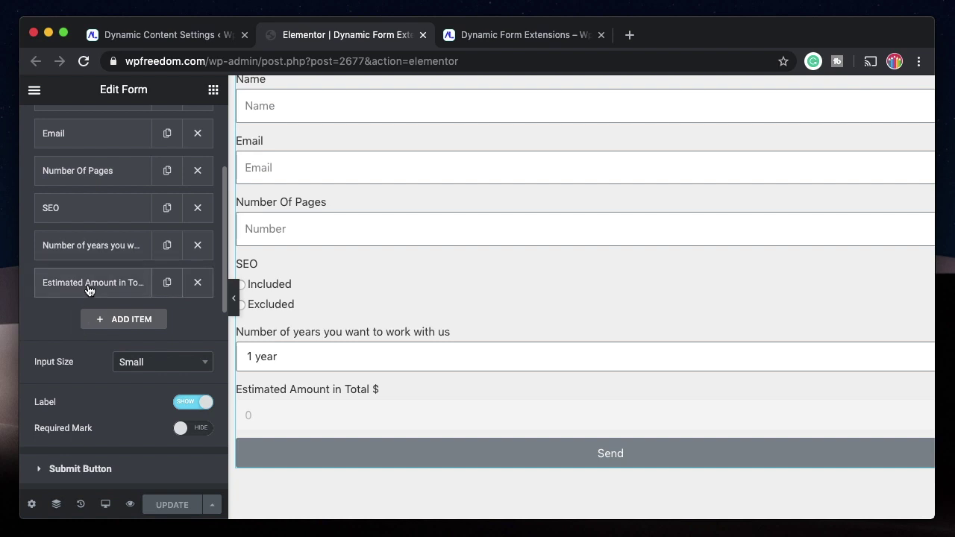
left_click(88, 288)
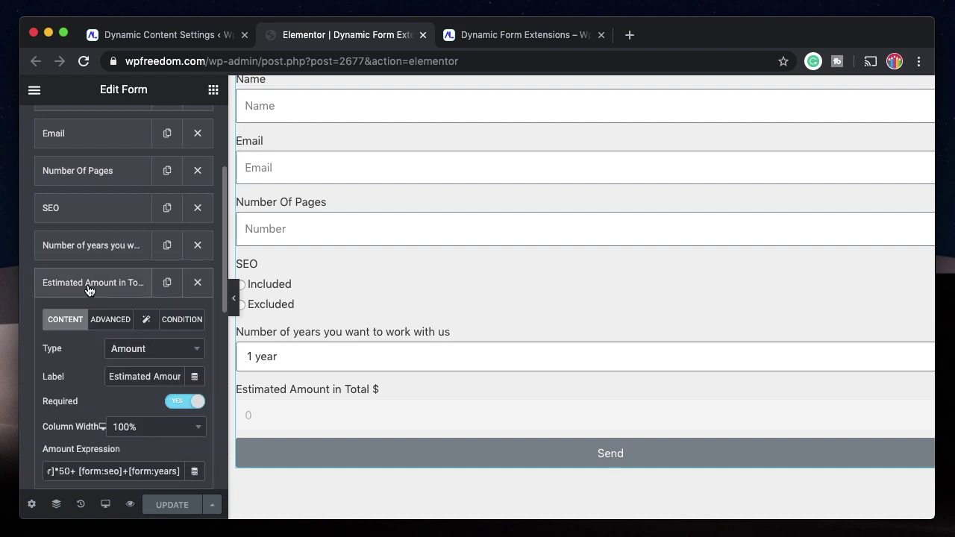
left_click(88, 288)
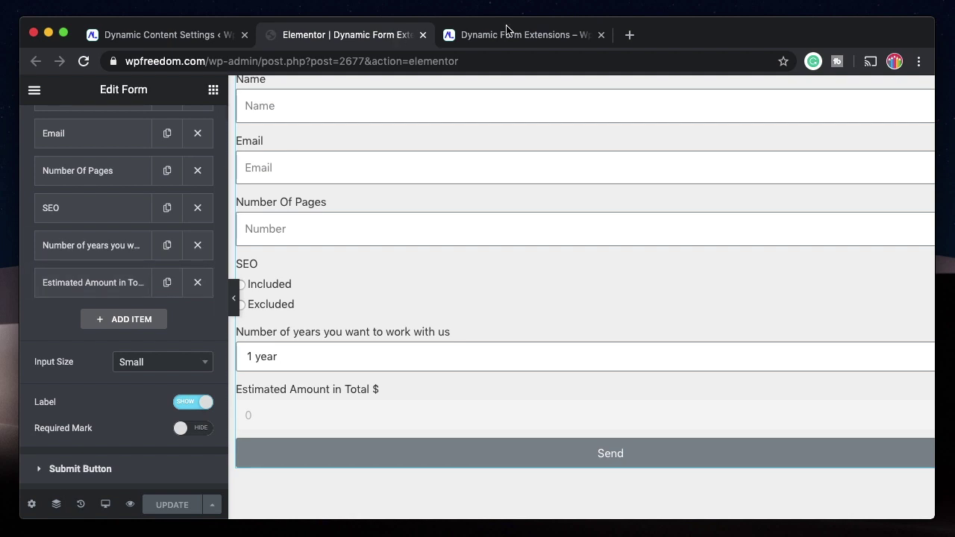
left_click(67, 131)
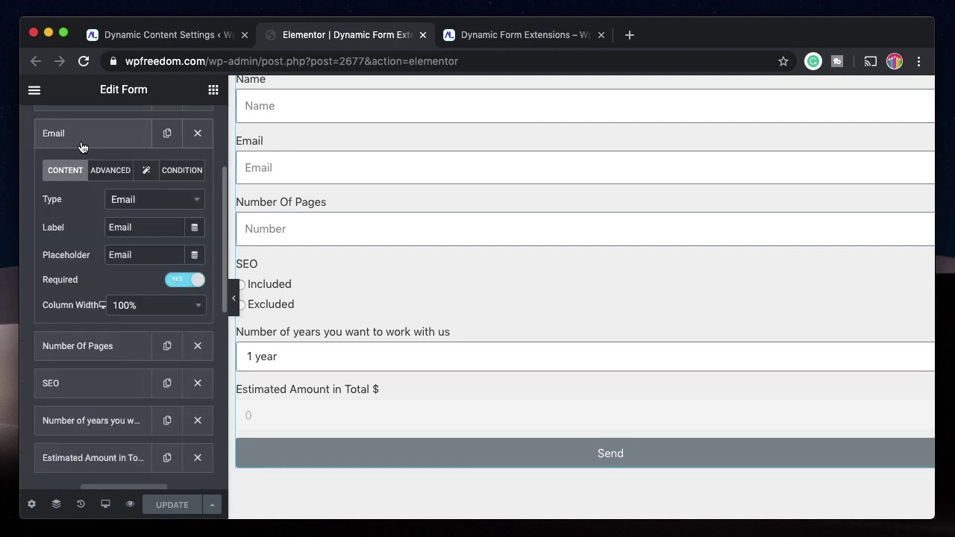
left_click(187, 171)
left_click(85, 137)
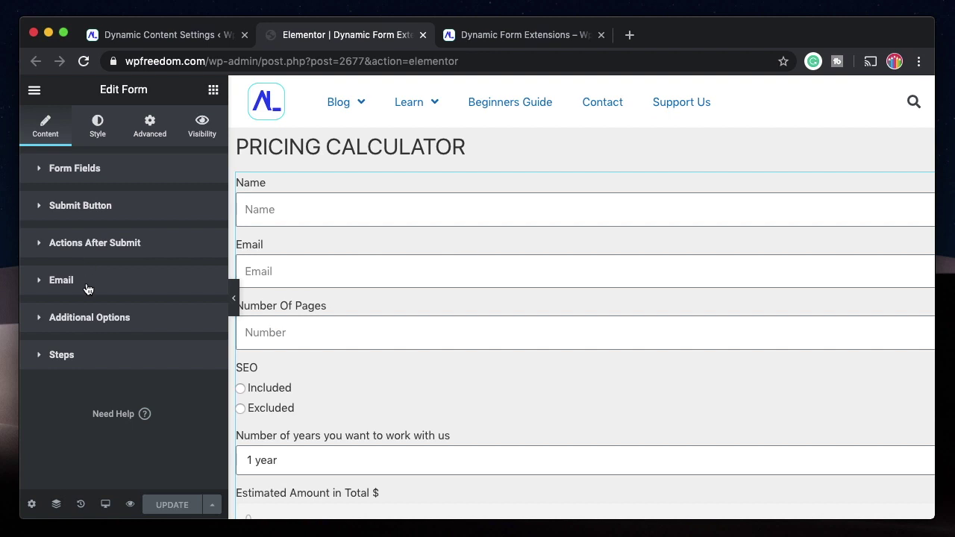
Add Save as an after-submit action alongside Email
left_click(80, 245)
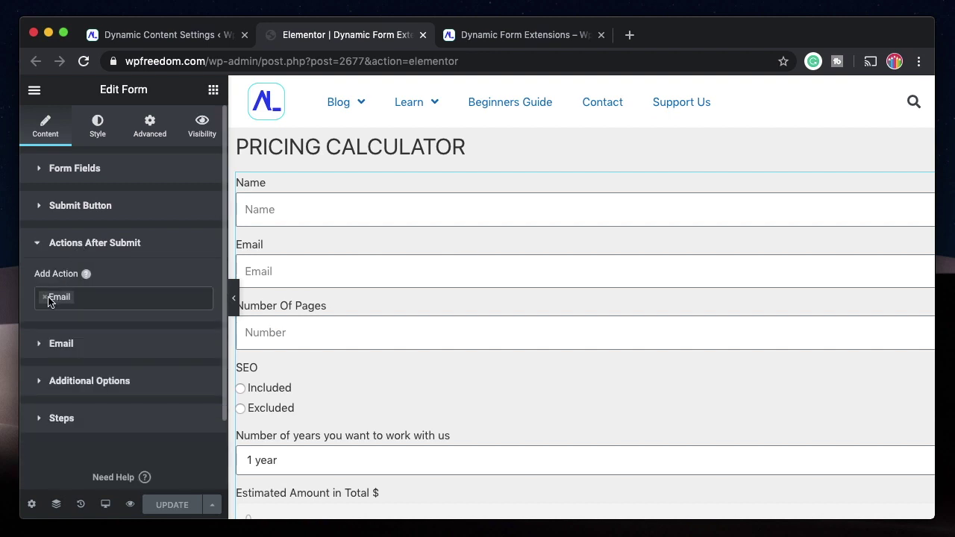
left_click(93, 300)
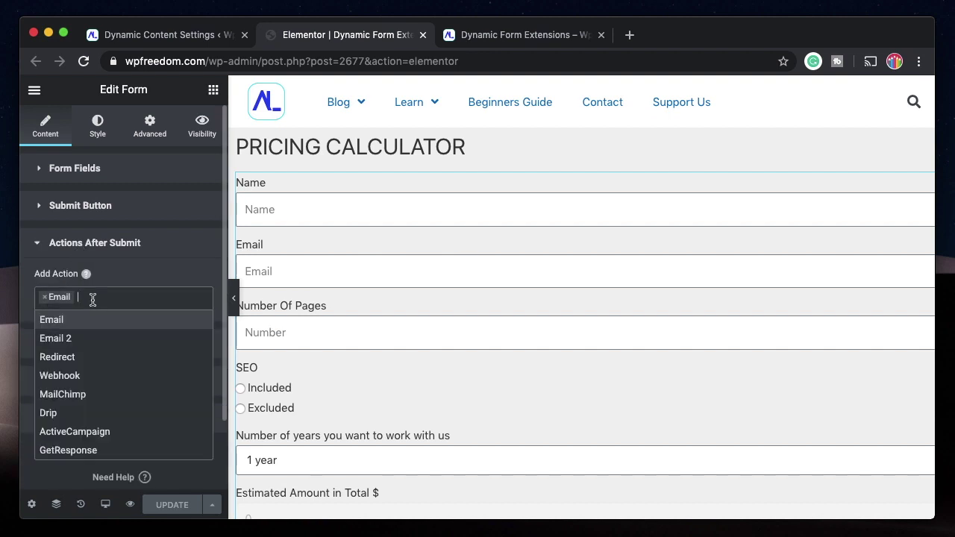
scroll(80, 398, "down", 2)
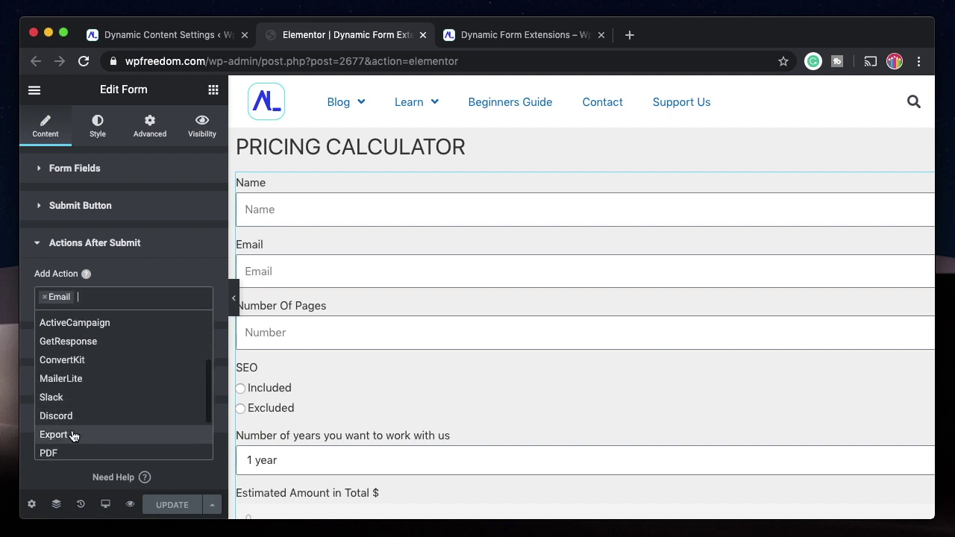
scroll(74, 429, "down", 2)
left_click(85, 398)
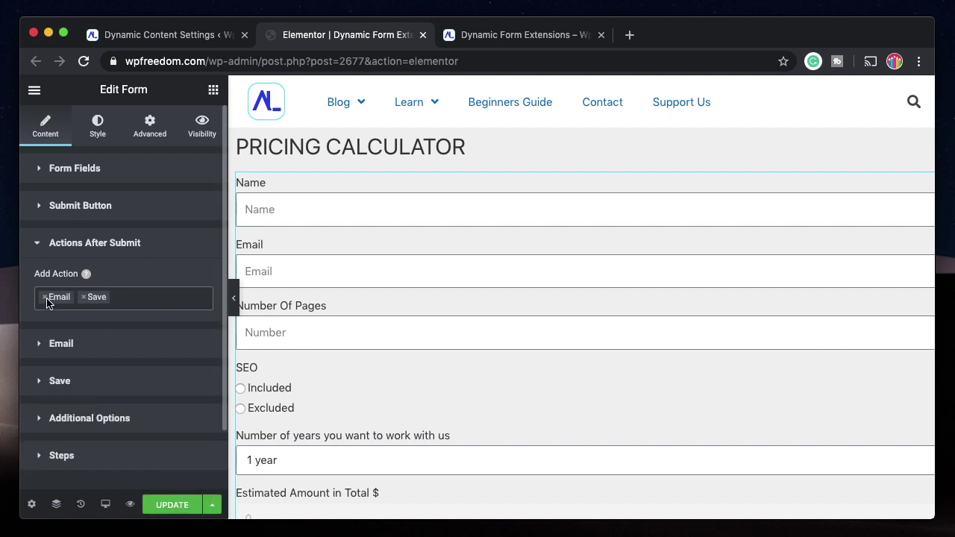
Clear the Email action's To address and replace the [all-fields] message with "You have"
left_click(74, 345)
scroll(76, 336, "down", 2)
left_click_drag(148, 262, 39, 262)
key("BackSpace")
type("a")
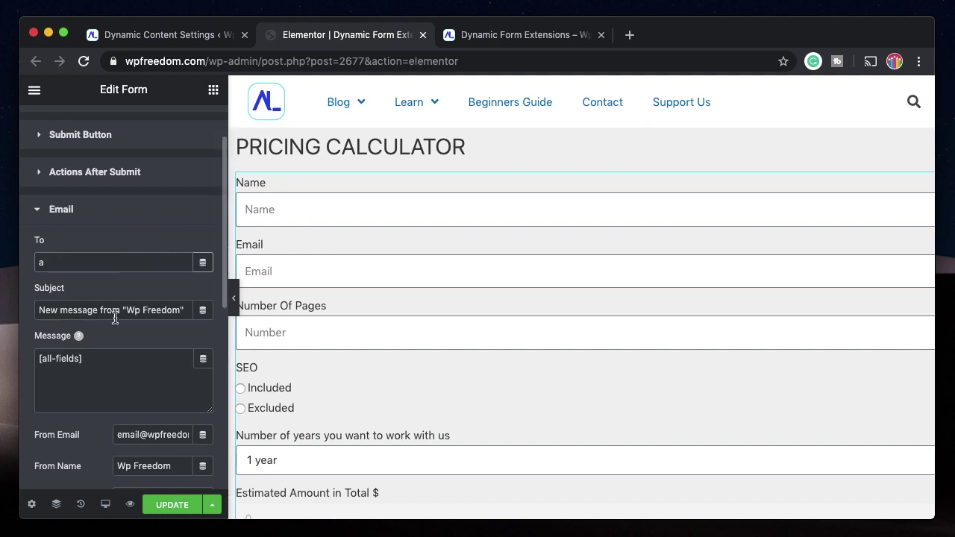
triple_click(90, 362)
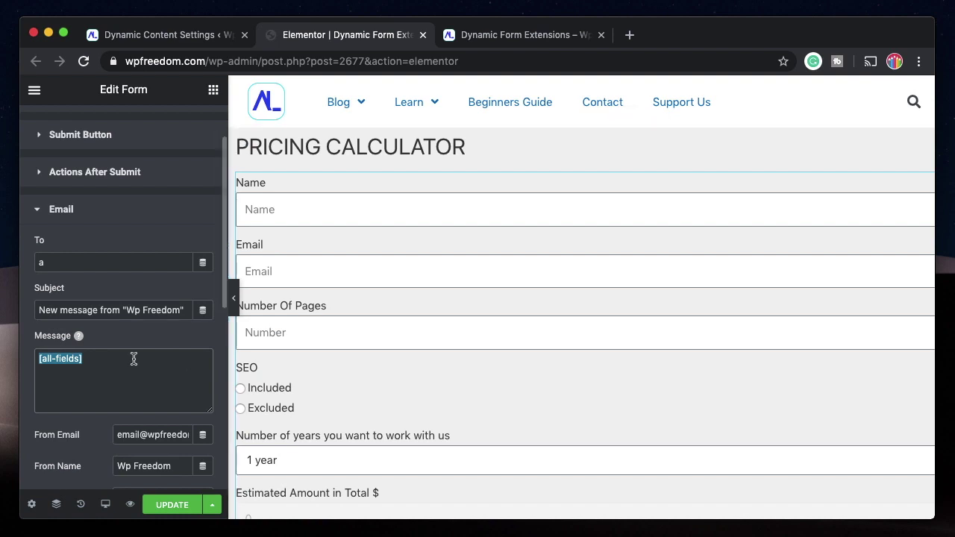
type("You hbae")
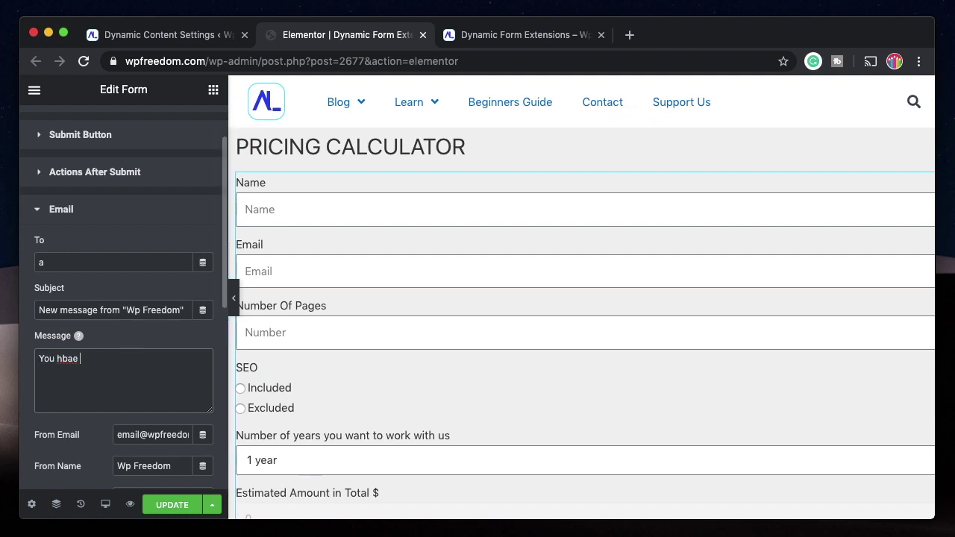
key("BackSpace")
key("BackSpace")
type("ave []")
key("BackSpace")
left_click(83, 219)
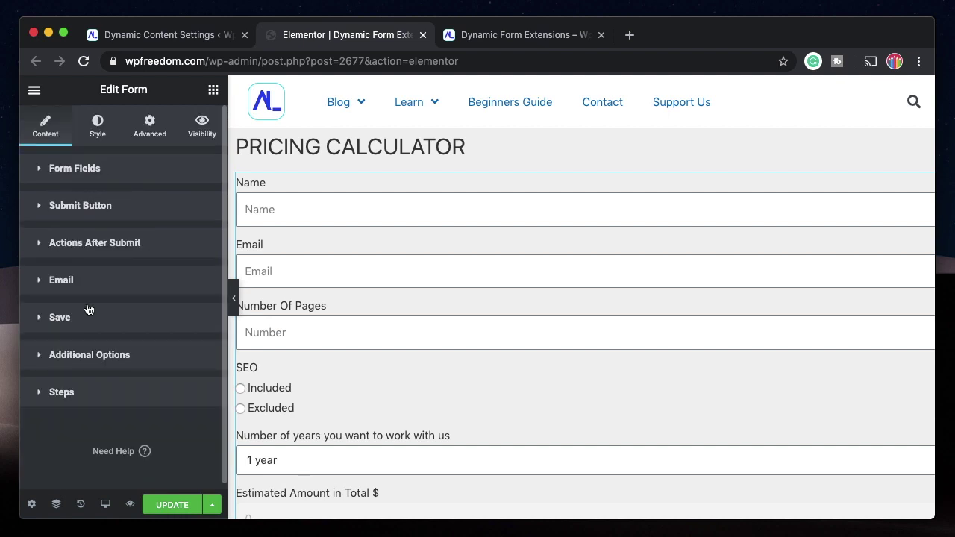
Copy the Number Of Pages field's shortcode [field id="number"] from its Advanced settings
left_click(116, 170)
left_click(112, 370)
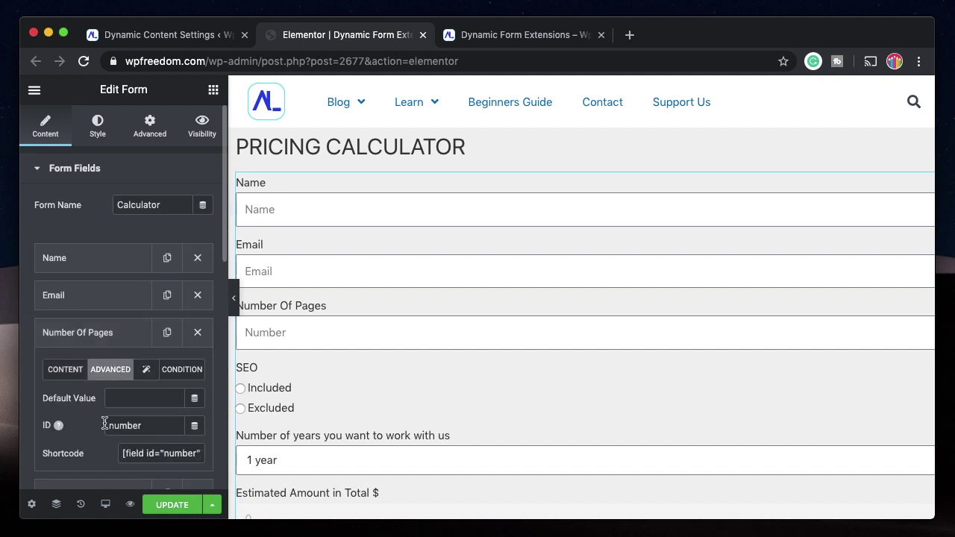
left_click(150, 459)
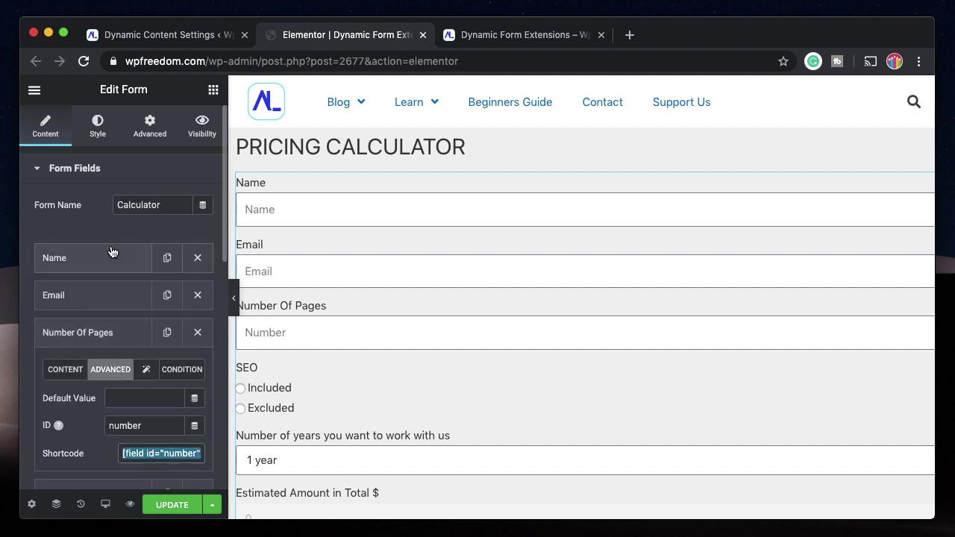
left_click(82, 333)
Extend the email message to "You have a reuqiremt of [field id="number"] pages"
scroll(89, 328, "down", 3)
scroll(109, 328, "down", 5)
left_click(87, 277)
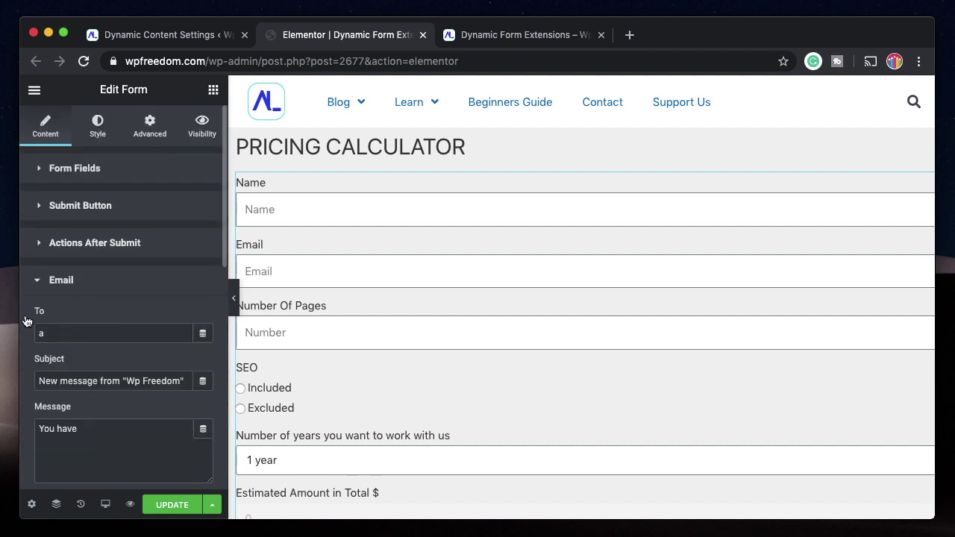
left_click(98, 435)
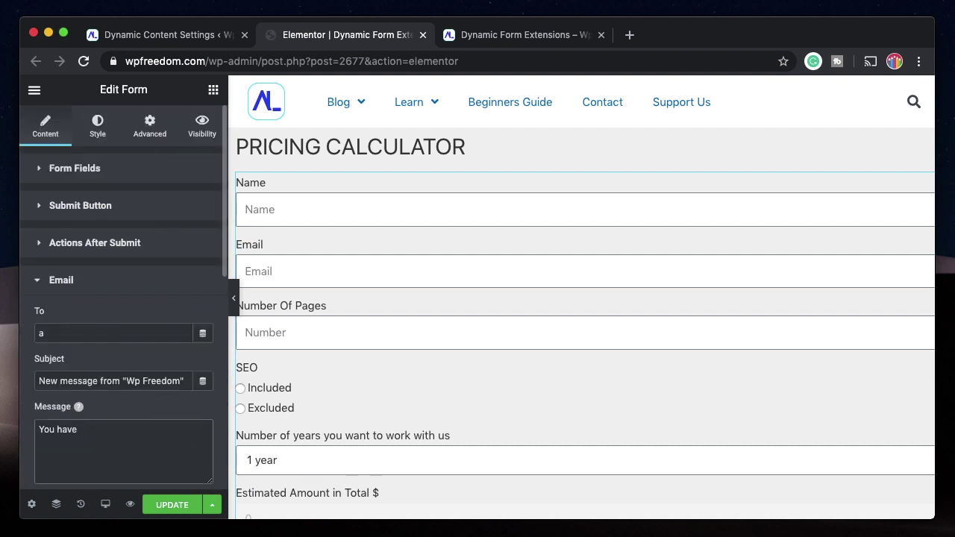
type("a reuqiremt of")
type("[field id=\"number\"]")
type("pages")
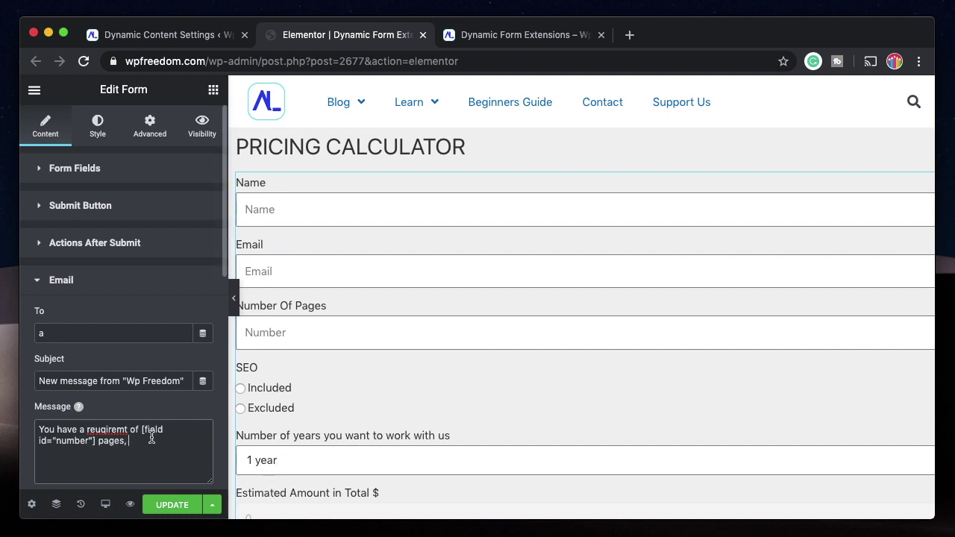
scroll(151, 439, "down", 3)
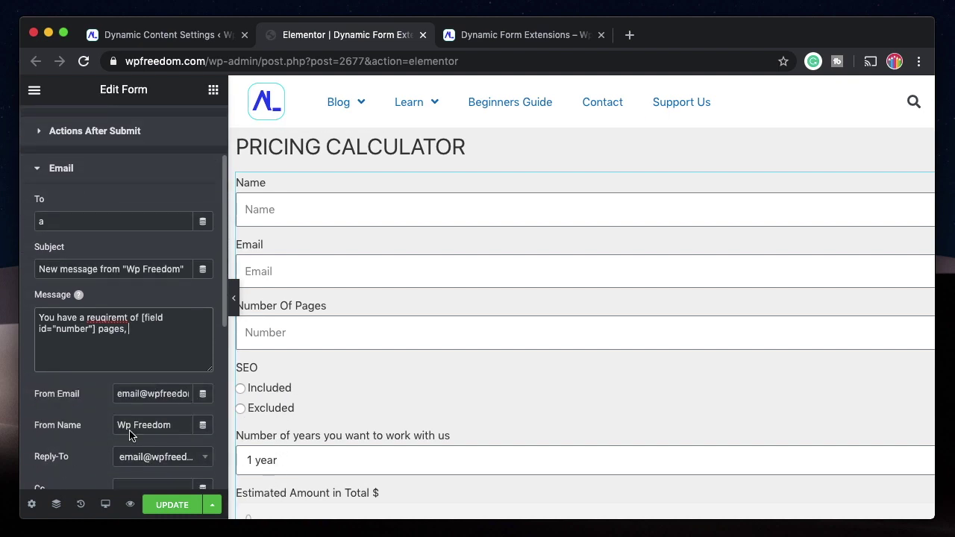
scroll(144, 398, "up", 3)
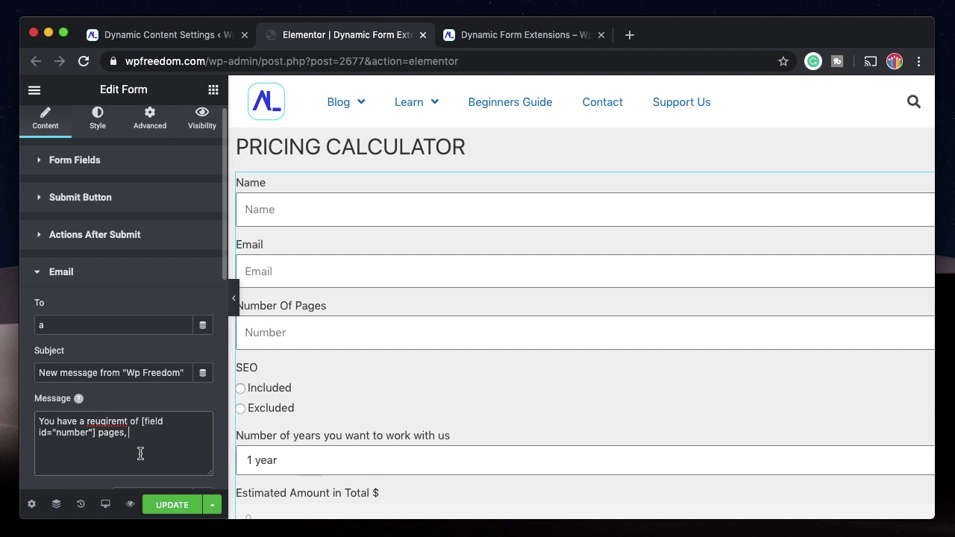
Check that Email and Save are listed under Actions After Submit, then show the form's field list
left_click(102, 272)
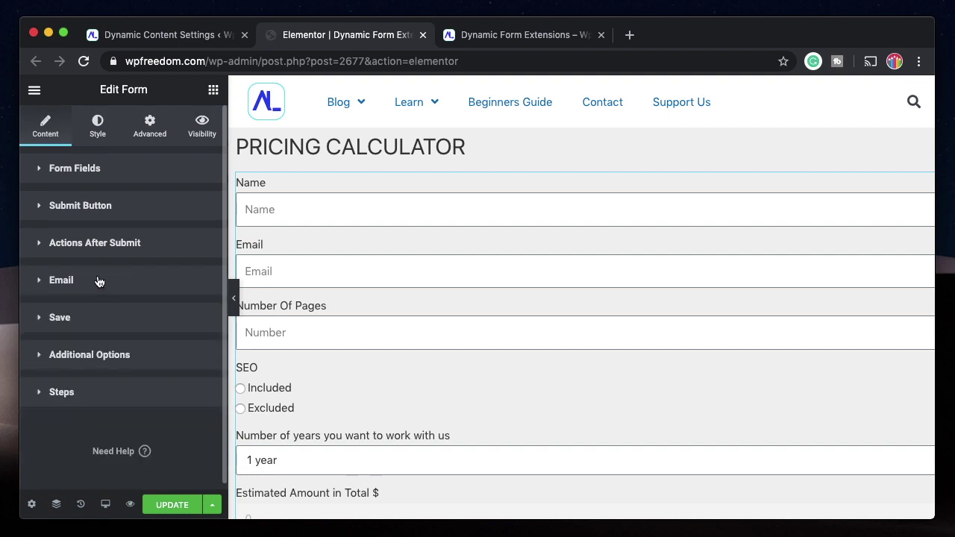
left_click(90, 244)
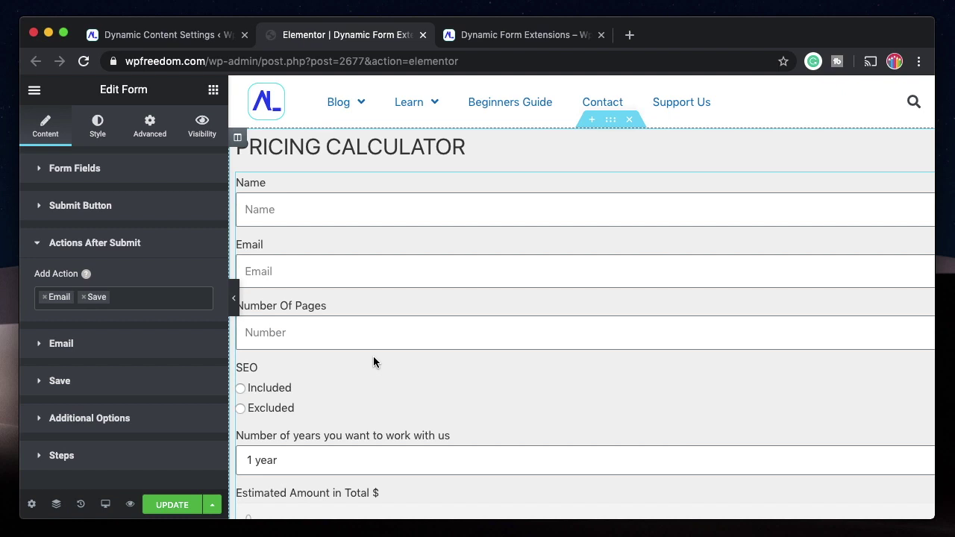
left_click(103, 247)
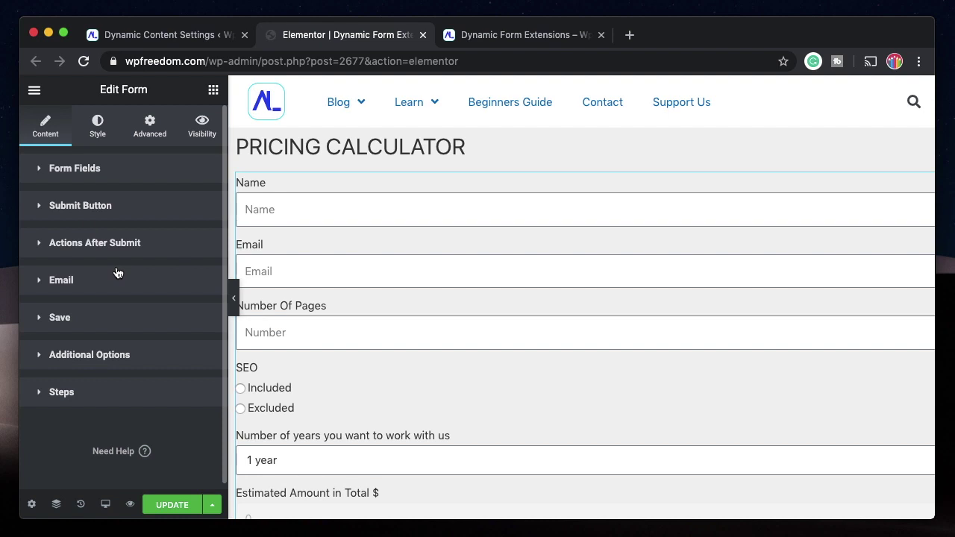
left_click(74, 168)
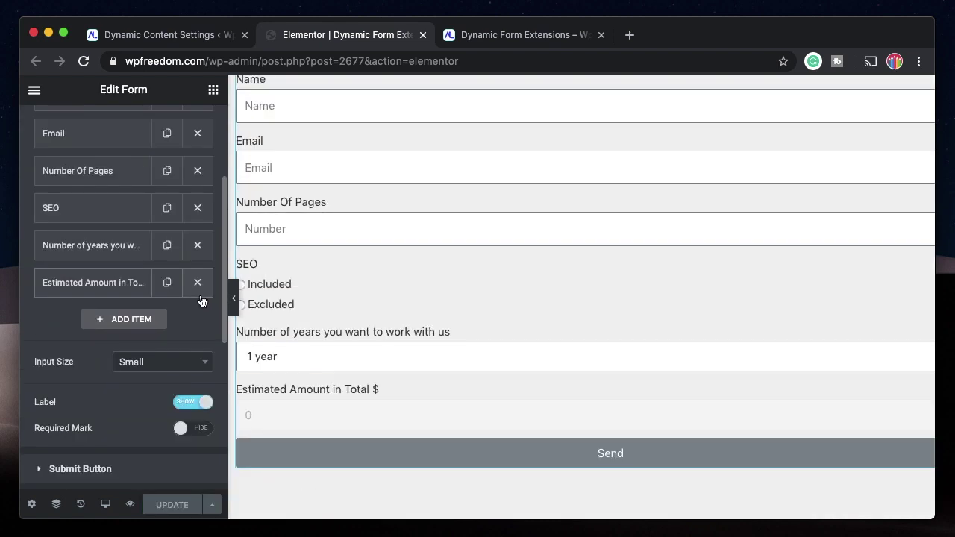